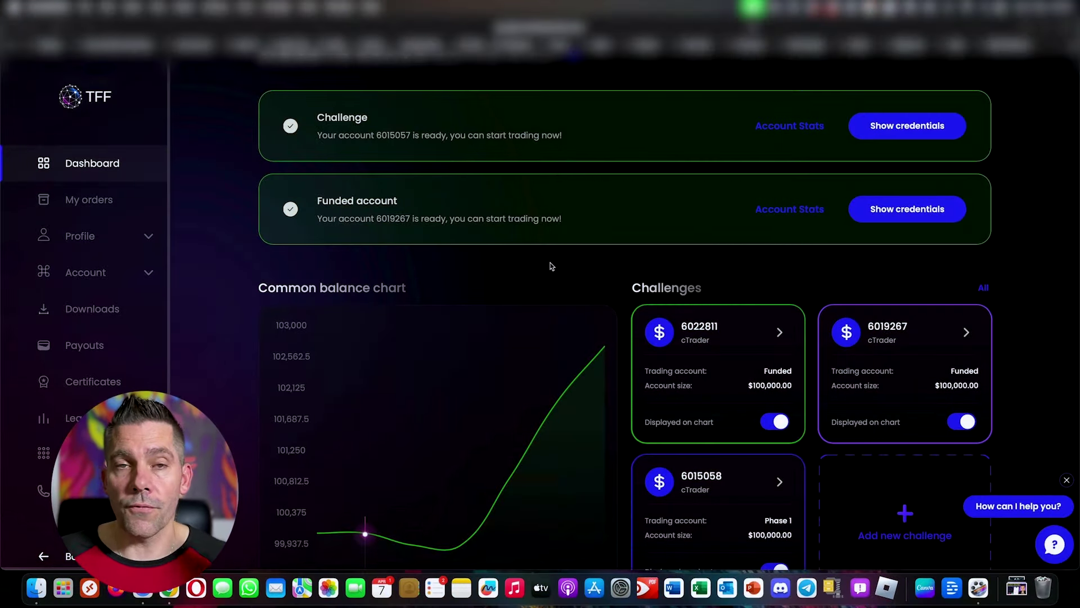
Open the credentials of the ongoing Standard Offer account, choose Web client as the cTrader platform and launch it.
{"action": "scroll", "coordinate": [544, 262], "scroll_direction": "down", "scroll_amount": 1}
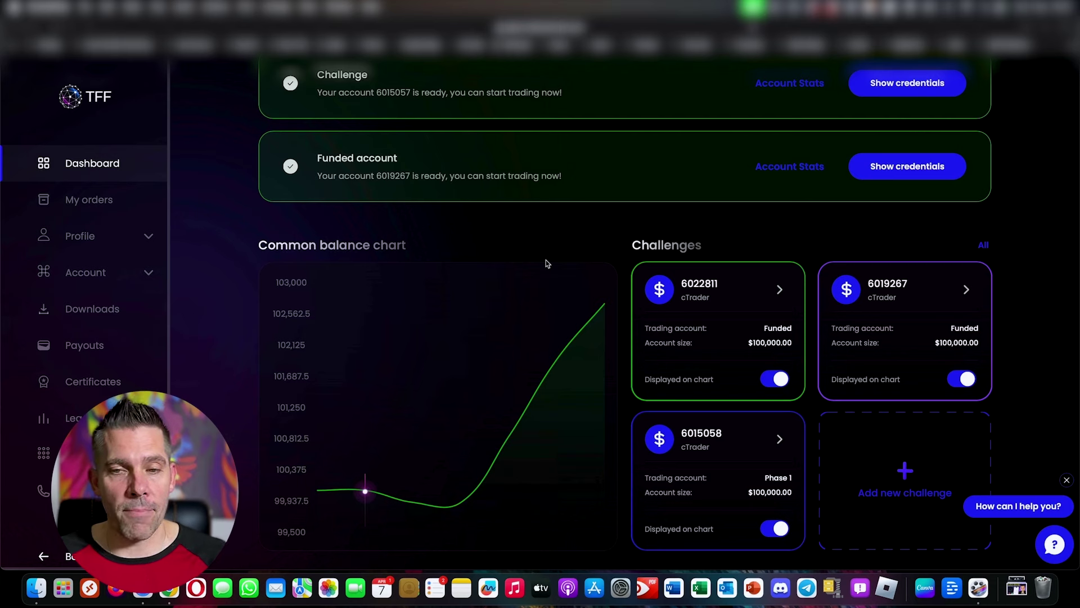
{"action": "scroll", "coordinate": [545, 263], "scroll_direction": "down", "scroll_amount": 6}
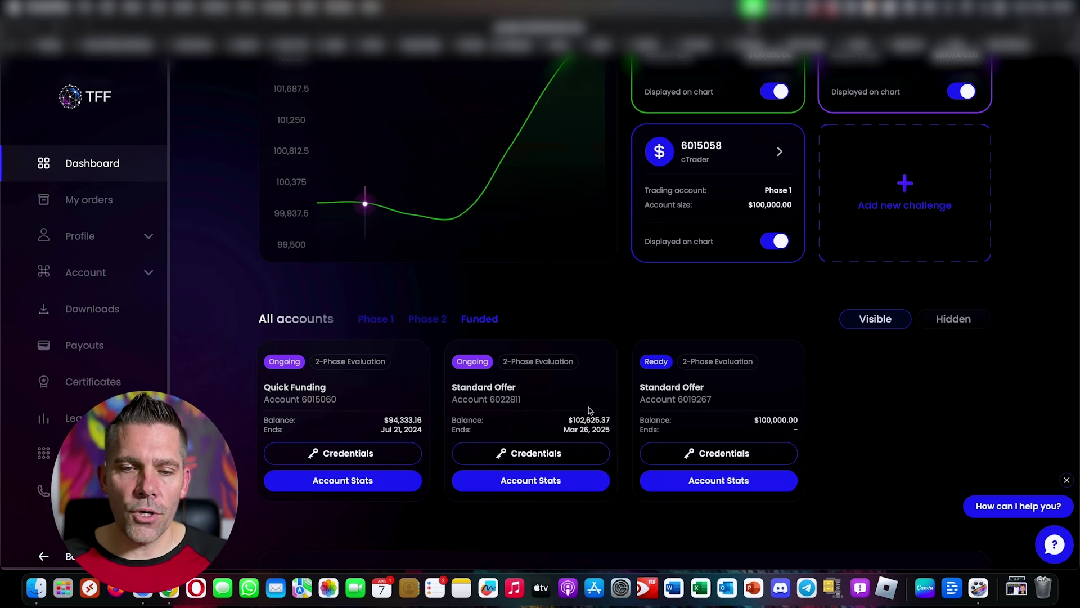
{"action": "left_click", "coordinate": [551, 457]}
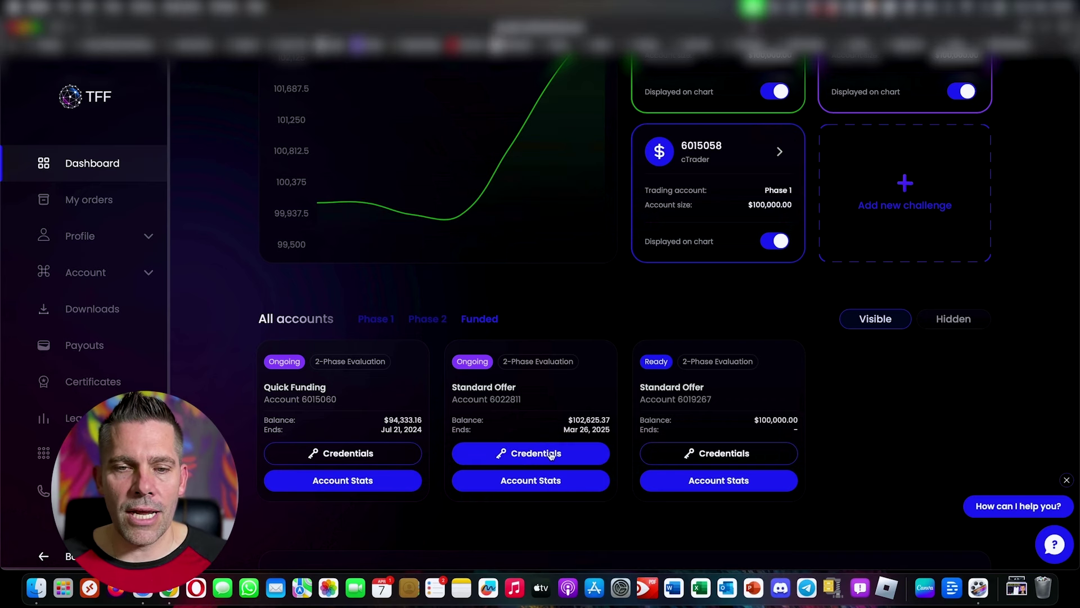
{"action": "left_click", "coordinate": [556, 376]}
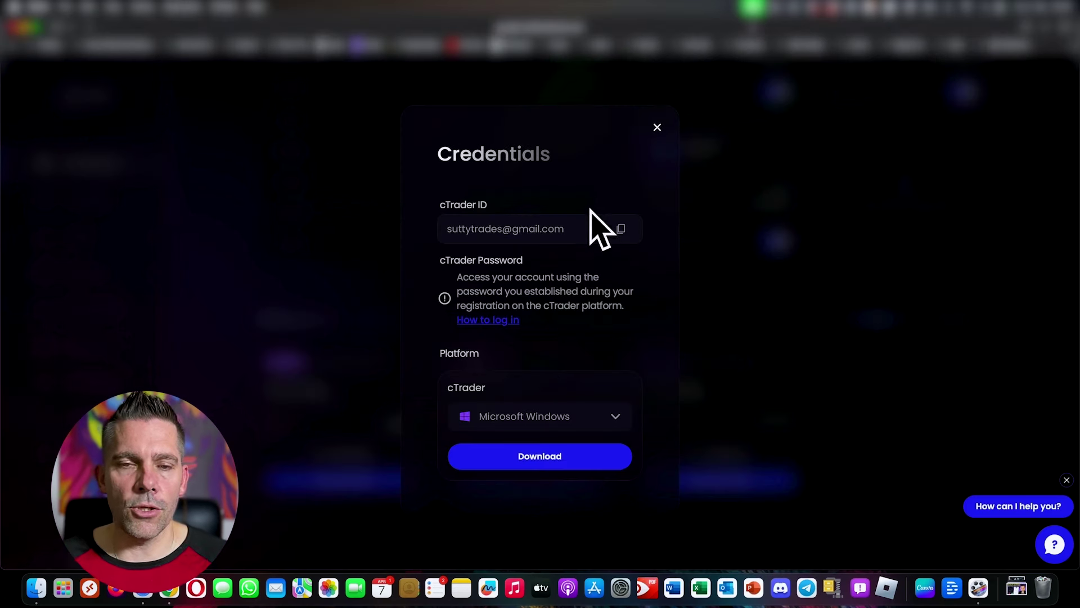
{"action": "left_click", "coordinate": [563, 416]}
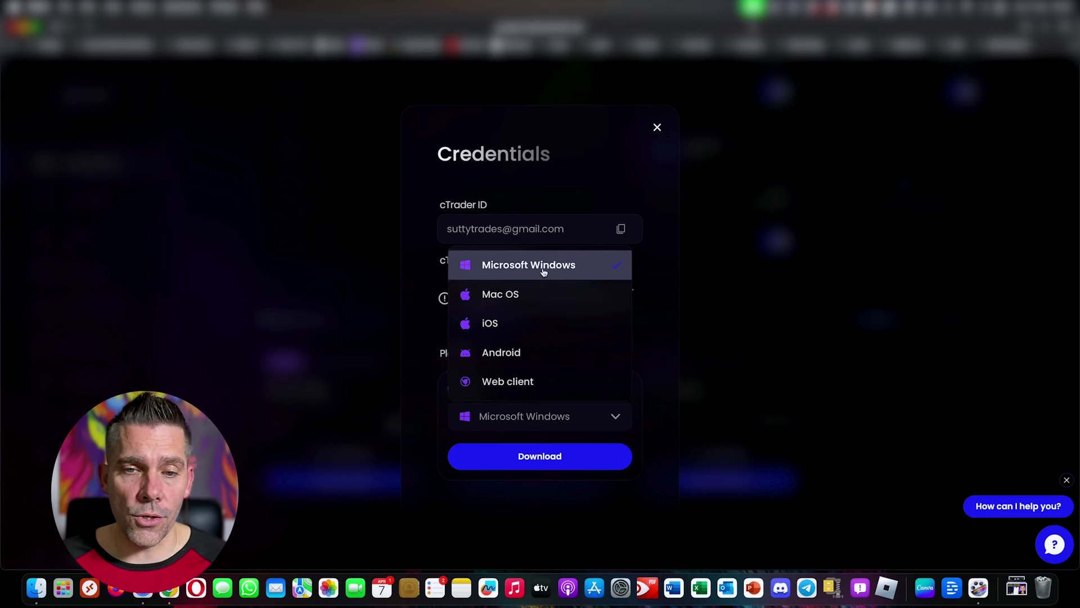
{"action": "left_click", "coordinate": [530, 383]}
{"action": "left_click", "coordinate": [579, 453]}
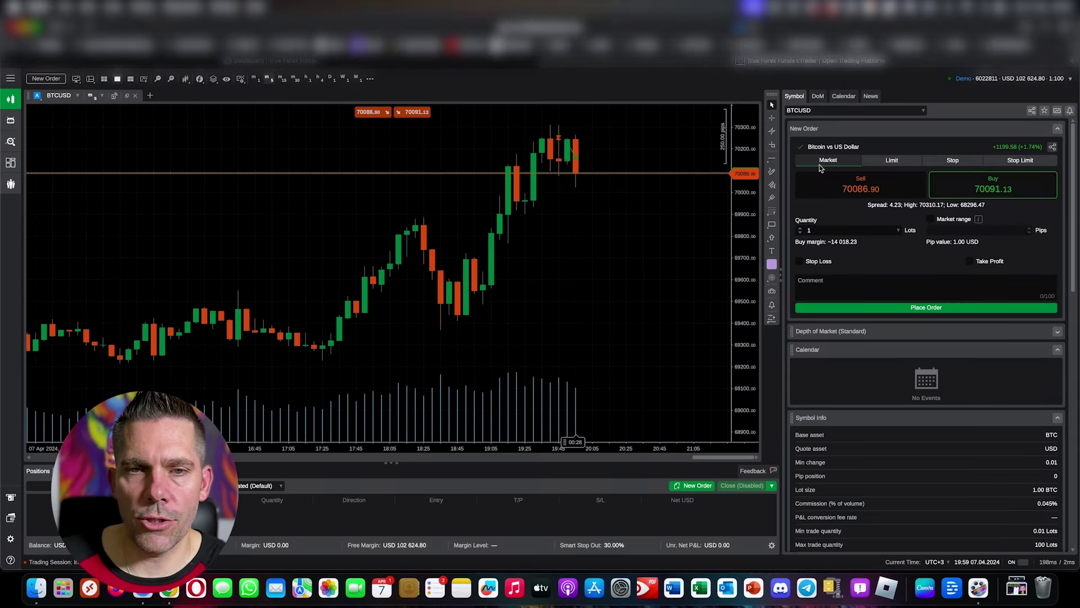
Check the list of trading accounts, keep the active demo account selected, and close the new market order window.
{"action": "left_click", "coordinate": [772, 158]}
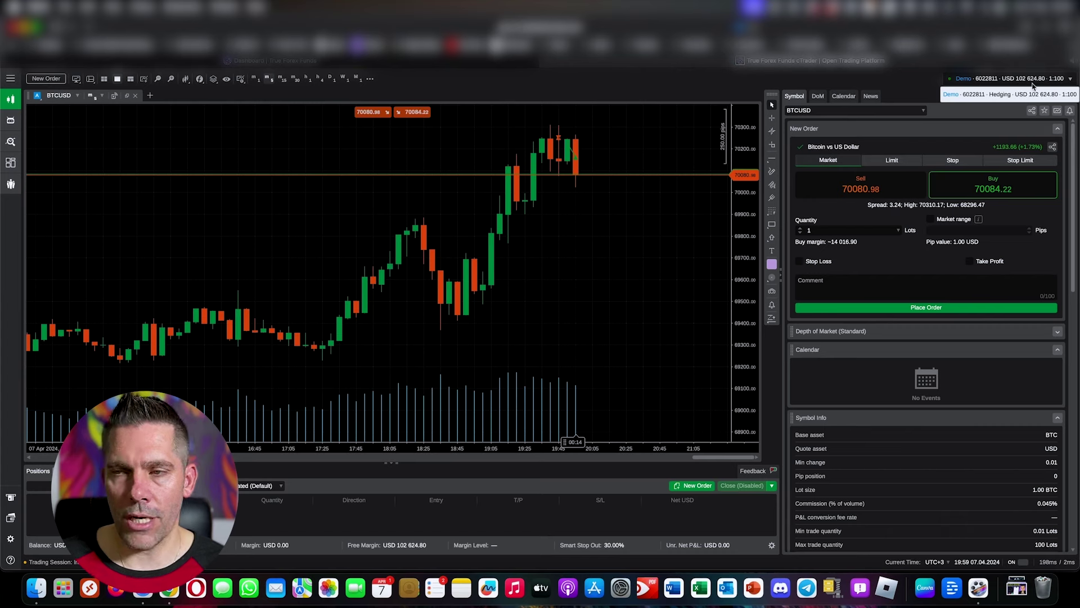
{"action": "left_click", "coordinate": [1070, 80]}
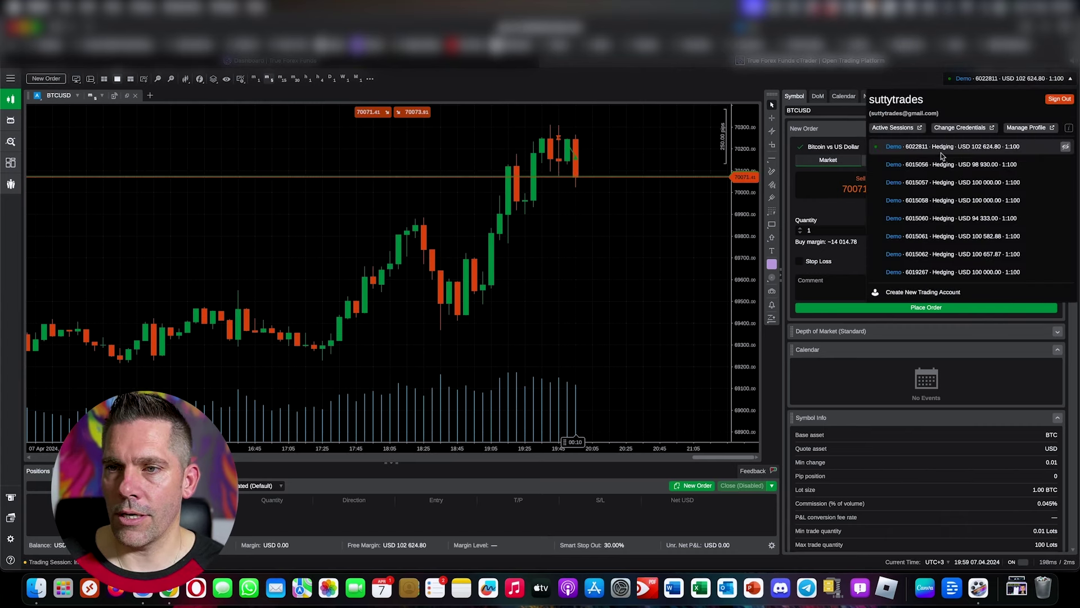
{"action": "left_click", "coordinate": [988, 150]}
{"action": "mouse_move", "coordinate": [772, 160]}
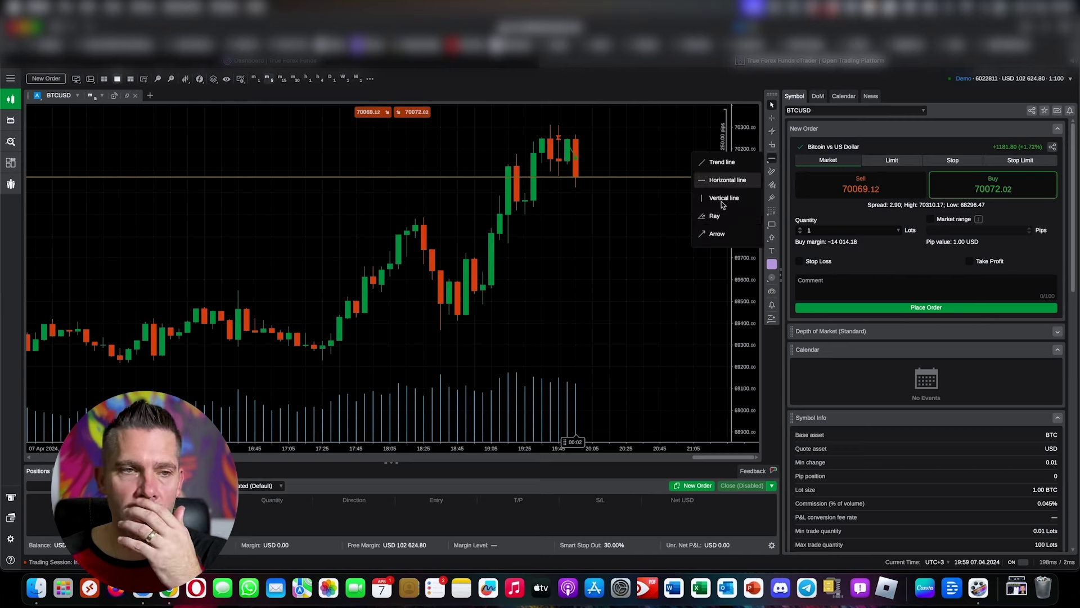
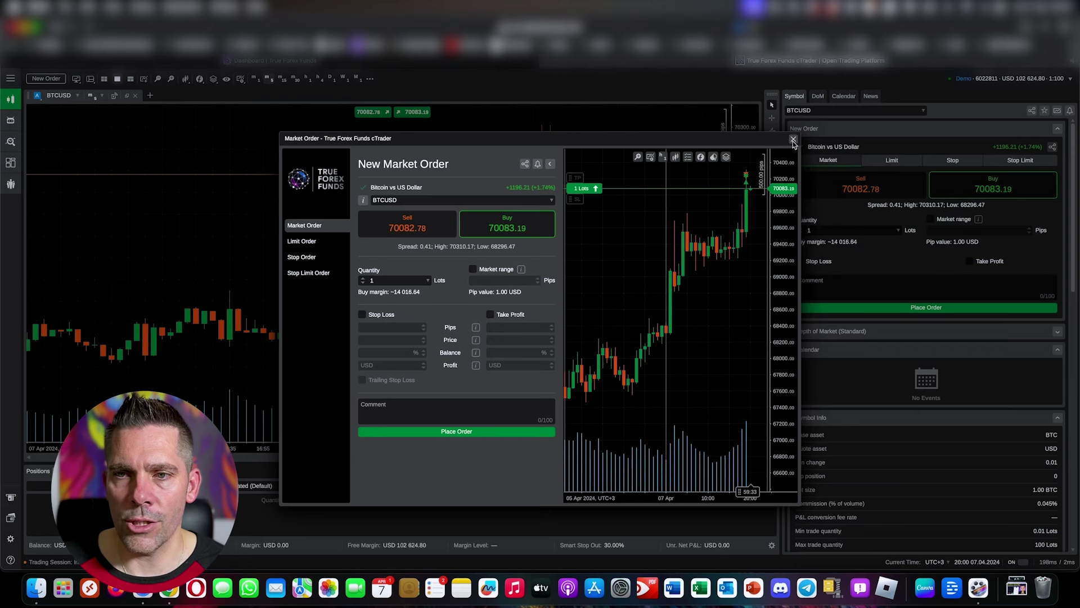
{"action": "left_click", "coordinate": [793, 140]}
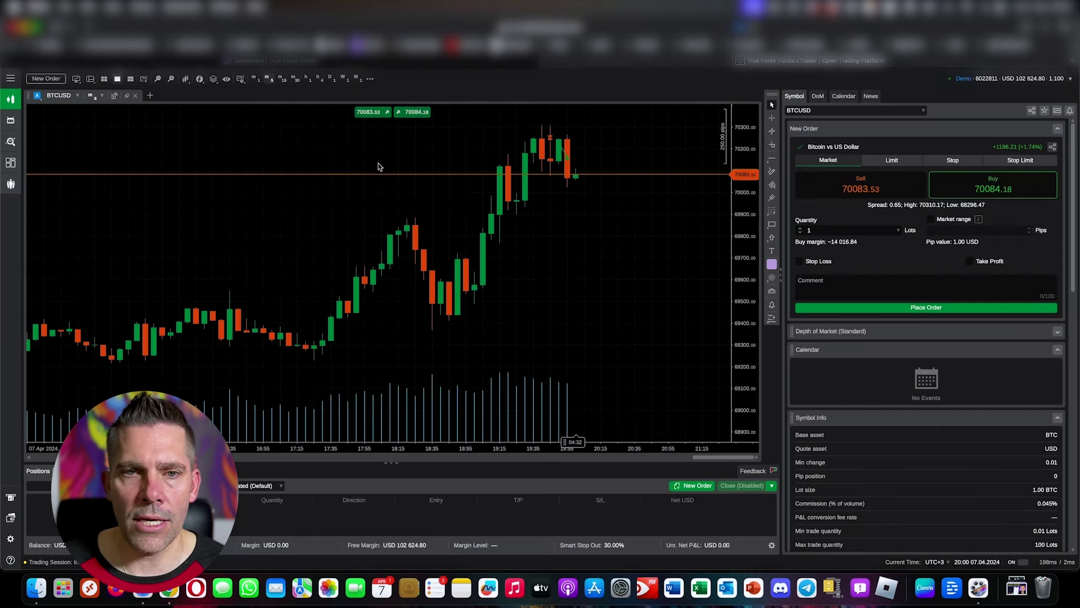
View the list of saved workspaces and hide the Trade Watch panel.
{"action": "left_click", "coordinate": [76, 79]}
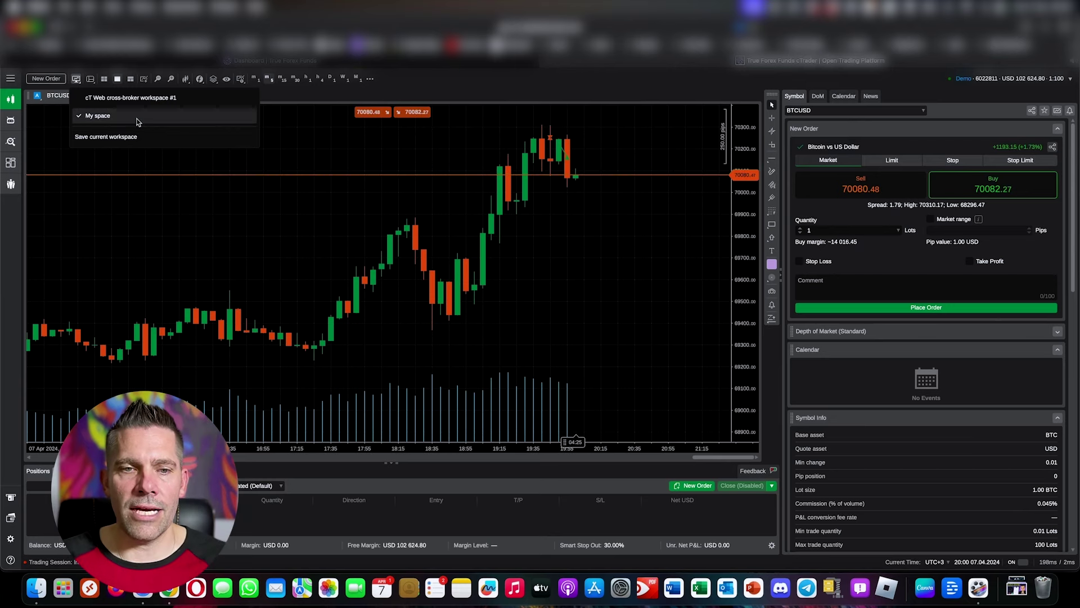
{"action": "left_click", "coordinate": [46, 224]}
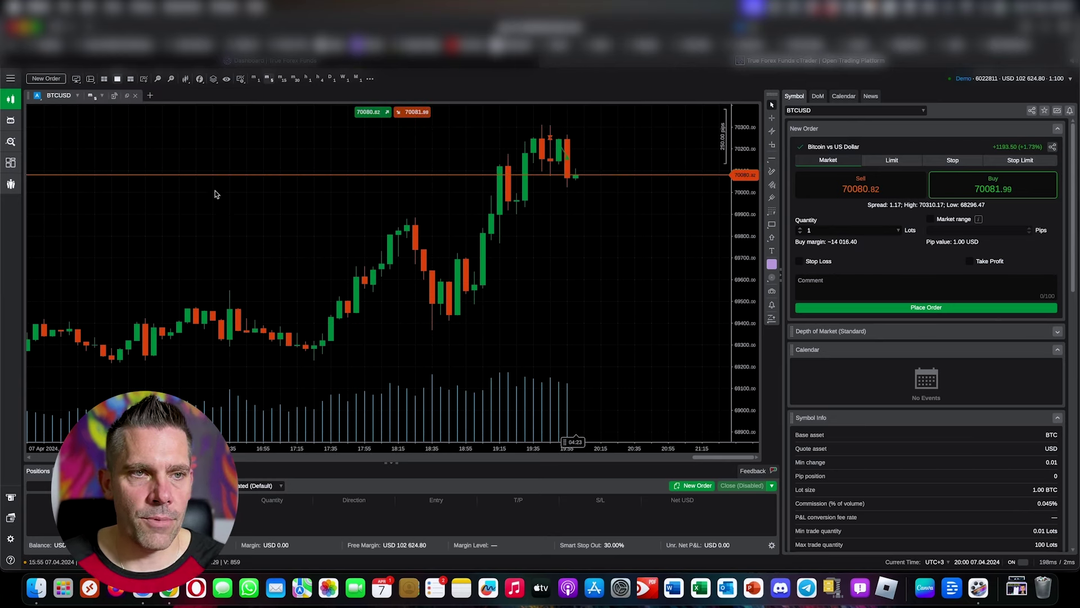
{"action": "left_click", "coordinate": [91, 79]}
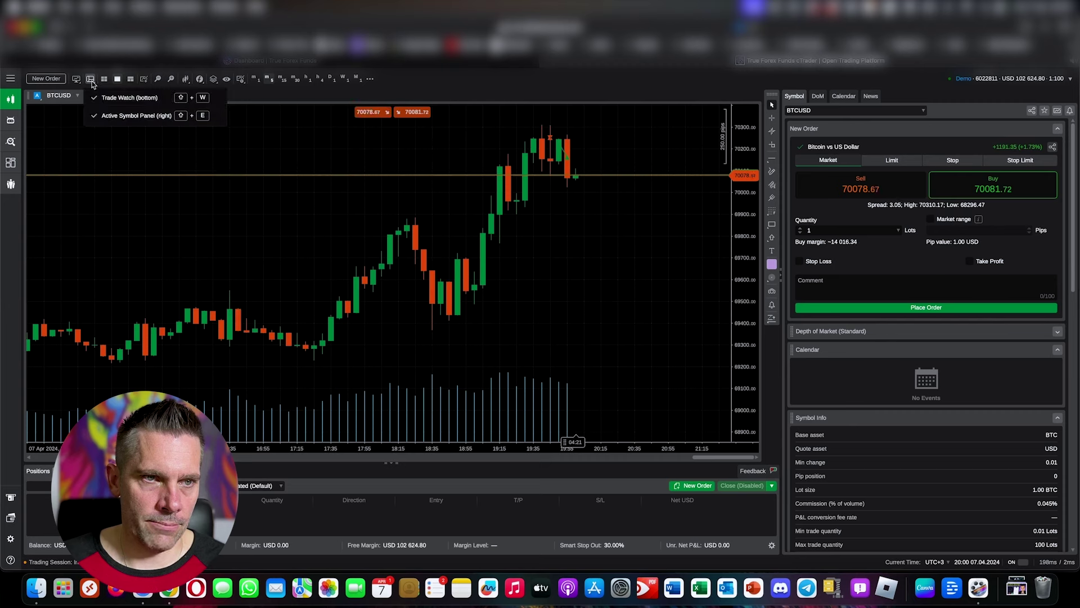
{"action": "left_click", "coordinate": [130, 97]}
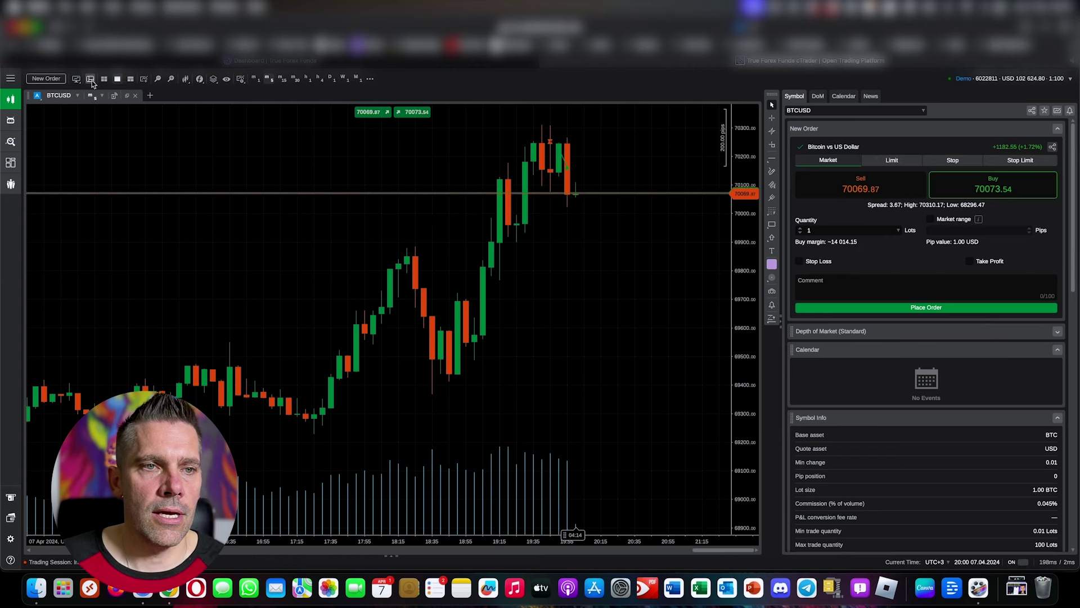
Load the workspace "cT Web cross-broker workspace #1" and switch back to the workspace "My space".
{"action": "mouse_move", "coordinate": [80, 80]}
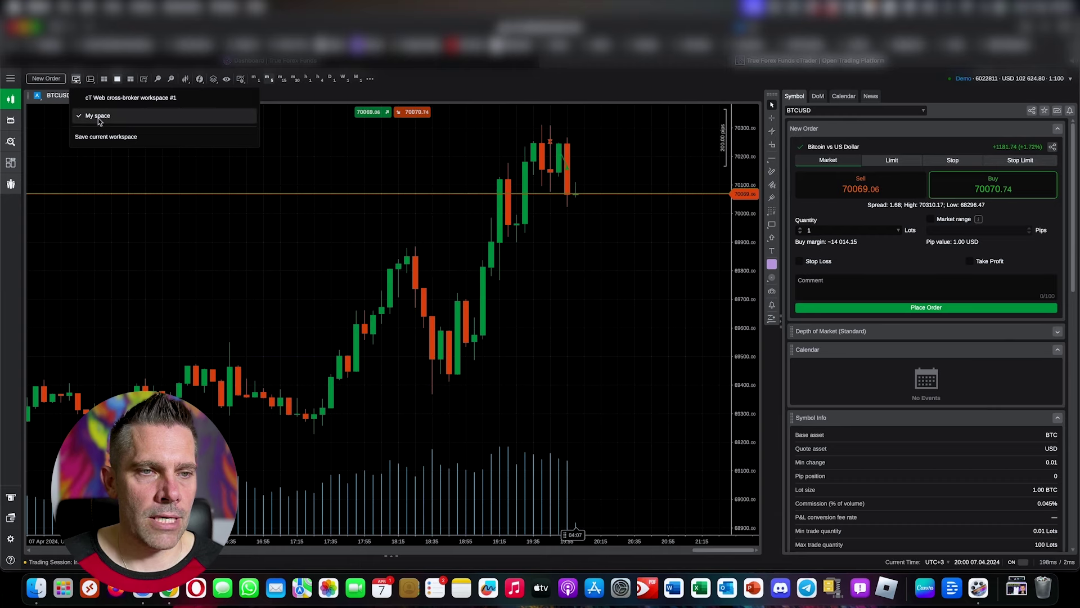
{"action": "left_click", "coordinate": [131, 97]}
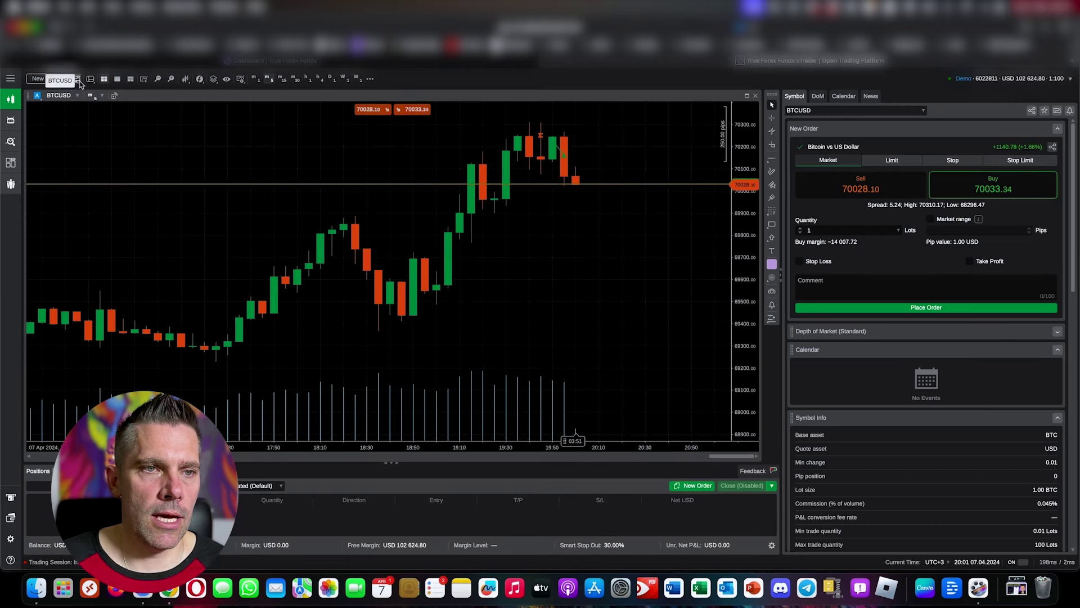
{"action": "mouse_move", "coordinate": [76, 81]}
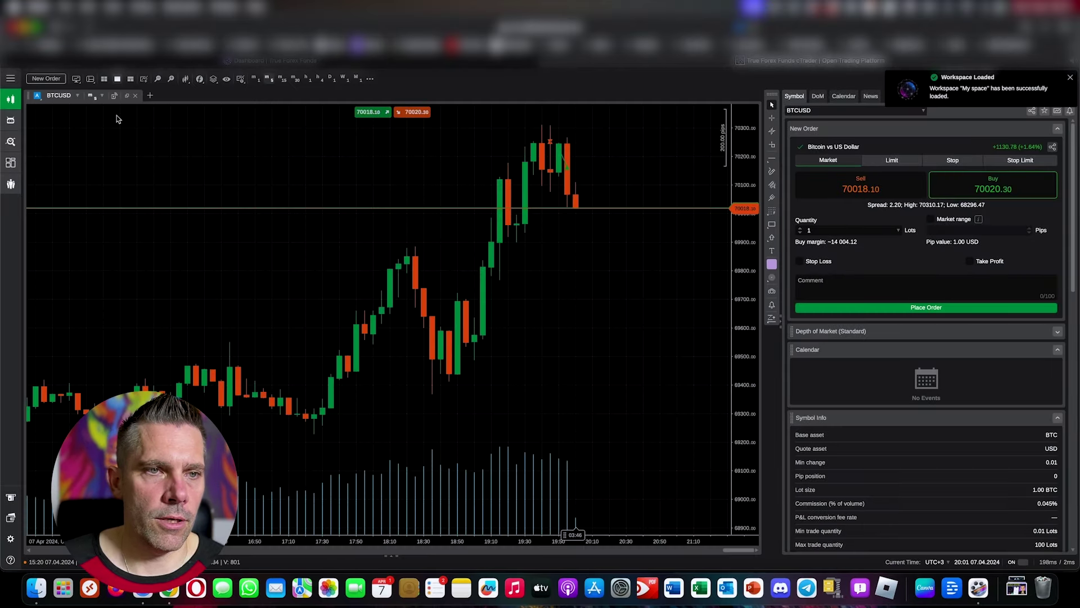
{"action": "left_click", "coordinate": [79, 81]}
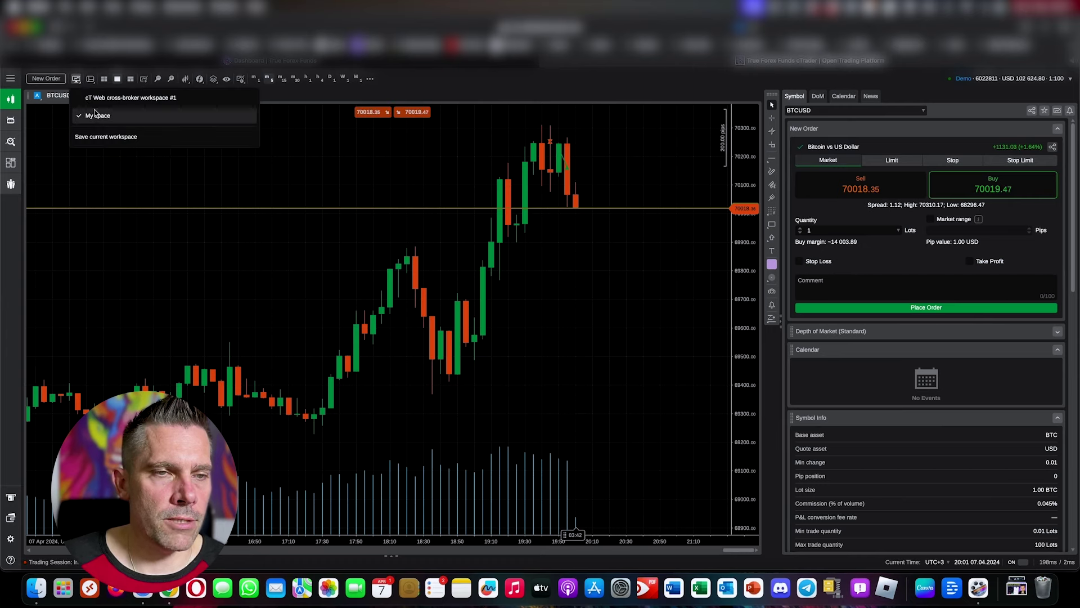
{"action": "left_click", "coordinate": [95, 114]}
{"action": "left_click", "coordinate": [75, 80]}
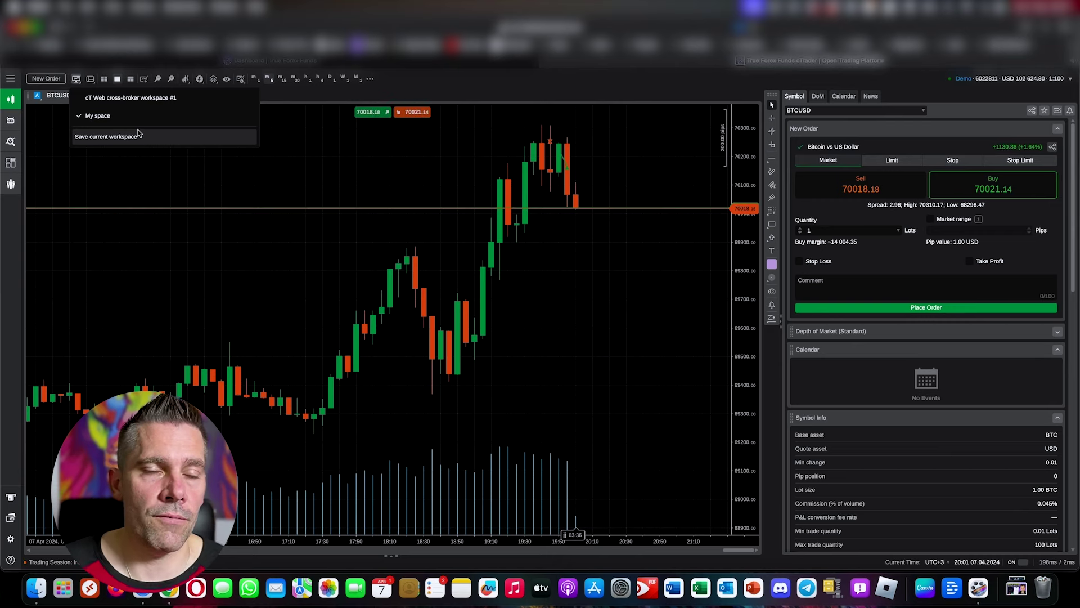
{"action": "left_click", "coordinate": [159, 204]}
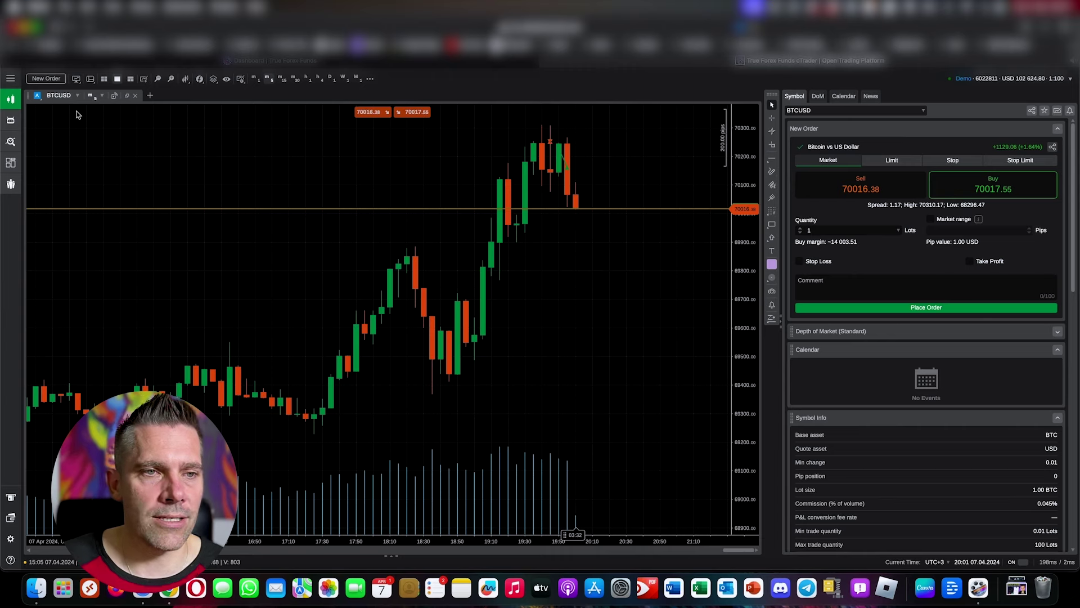
Show the Trade Watch panel and hide the Active Symbol Panel.
{"action": "left_click", "coordinate": [92, 80]}
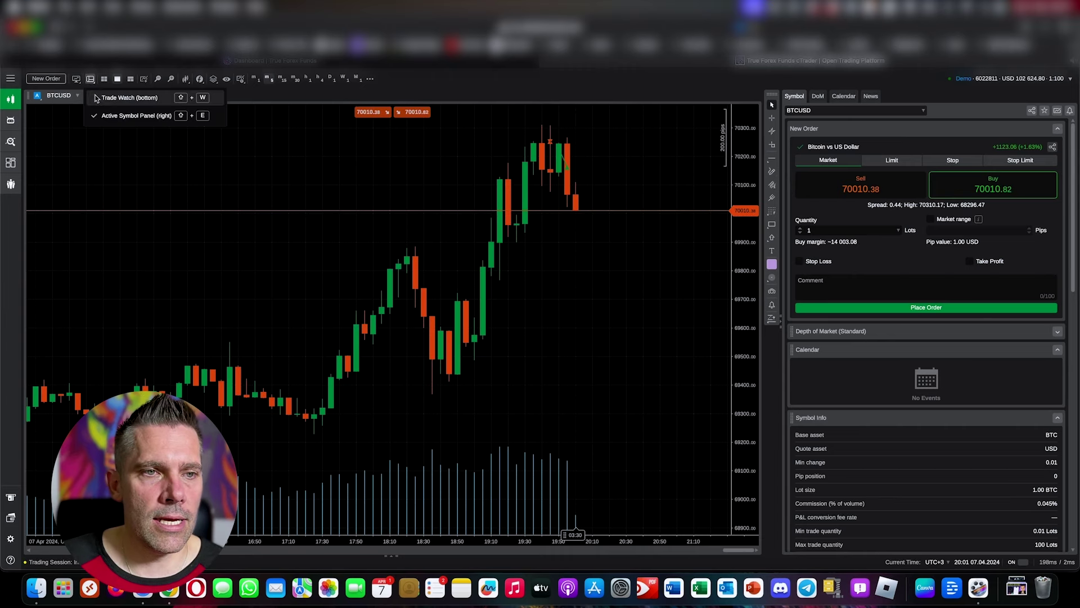
{"action": "left_click", "coordinate": [96, 98]}
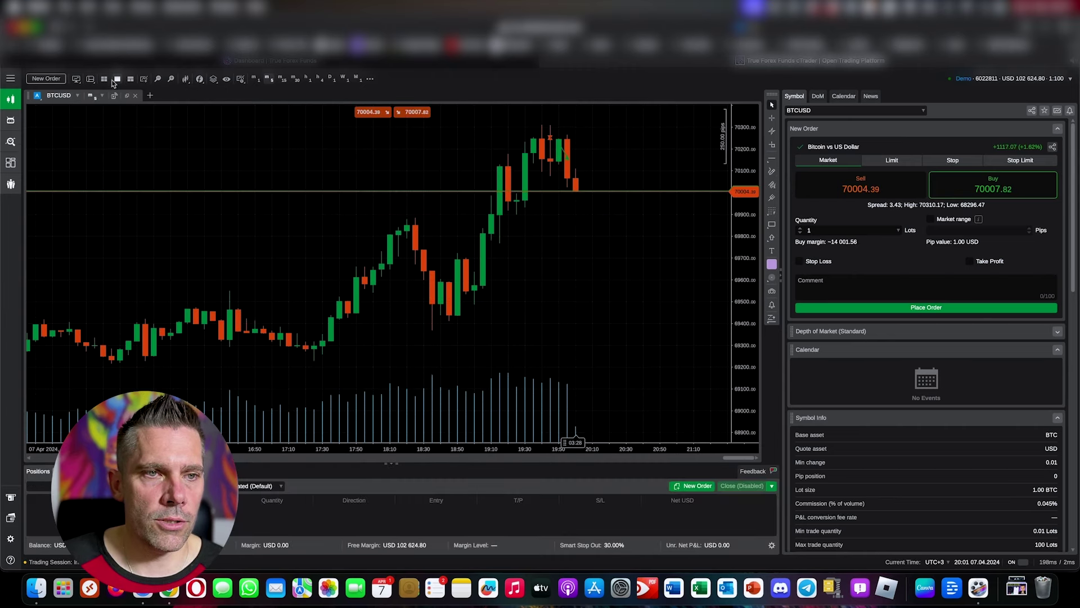
{"action": "left_click", "coordinate": [91, 80]}
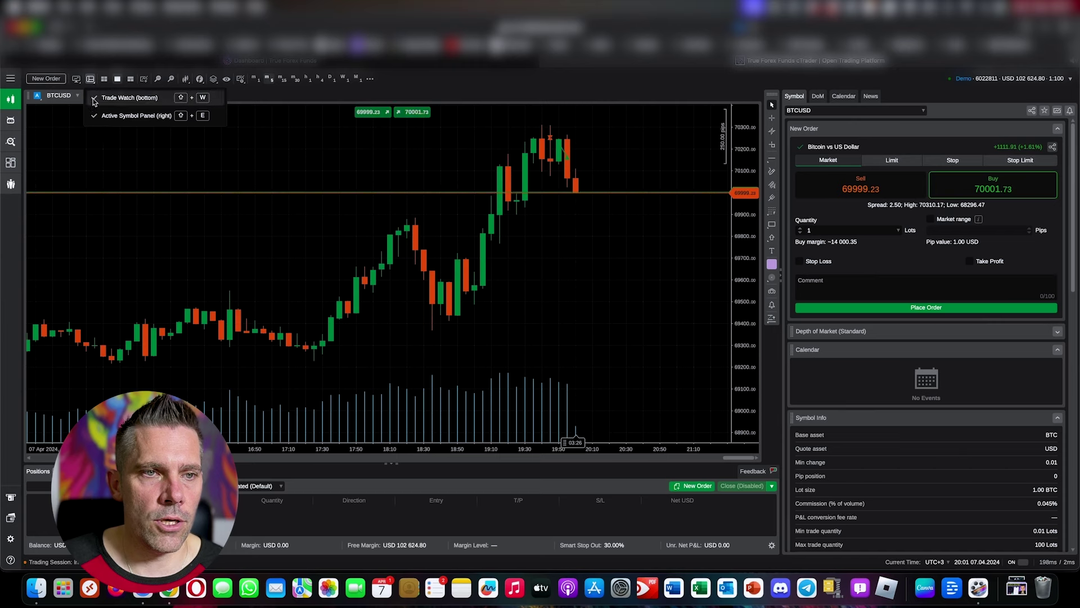
{"action": "left_click", "coordinate": [135, 115]}
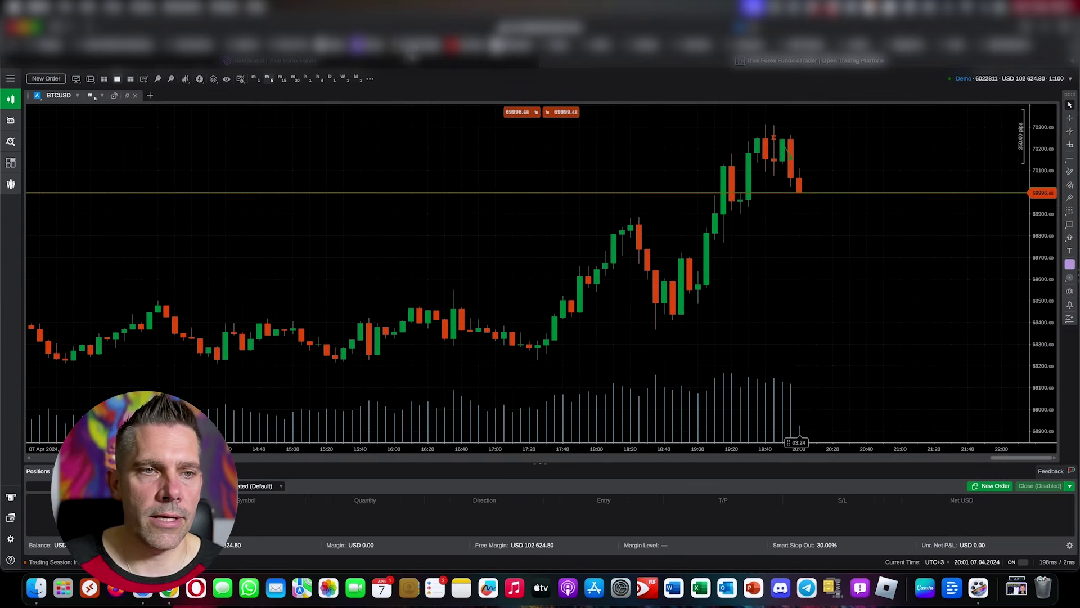
Hide the Trade Watch panel, then restore both Trade Watch and the Active Symbol Panel.
{"action": "left_click", "coordinate": [90, 80]}
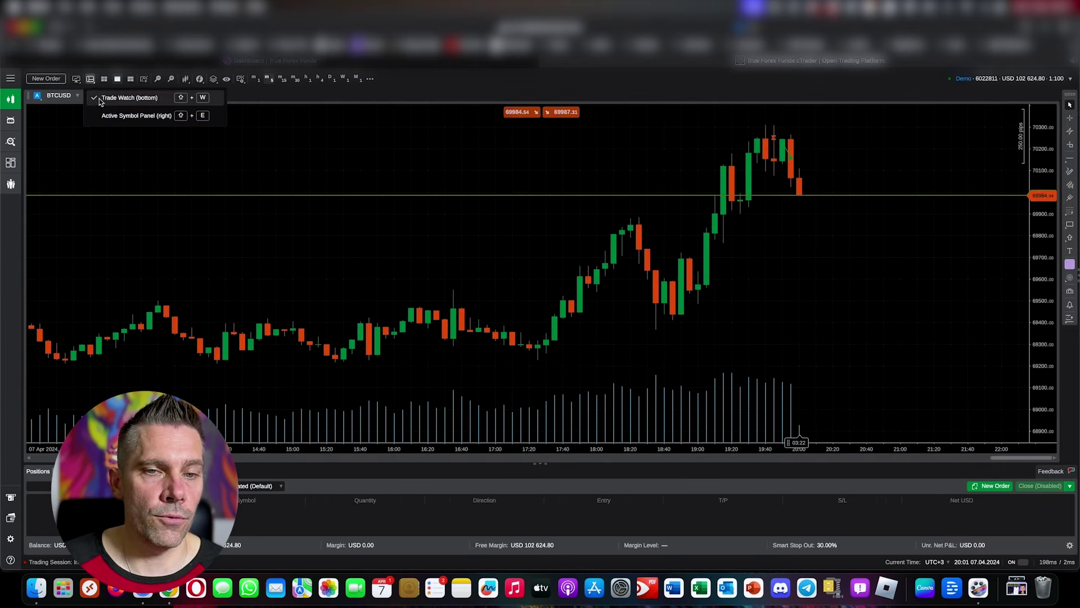
{"action": "left_click", "coordinate": [129, 98]}
{"action": "left_click", "coordinate": [90, 80]}
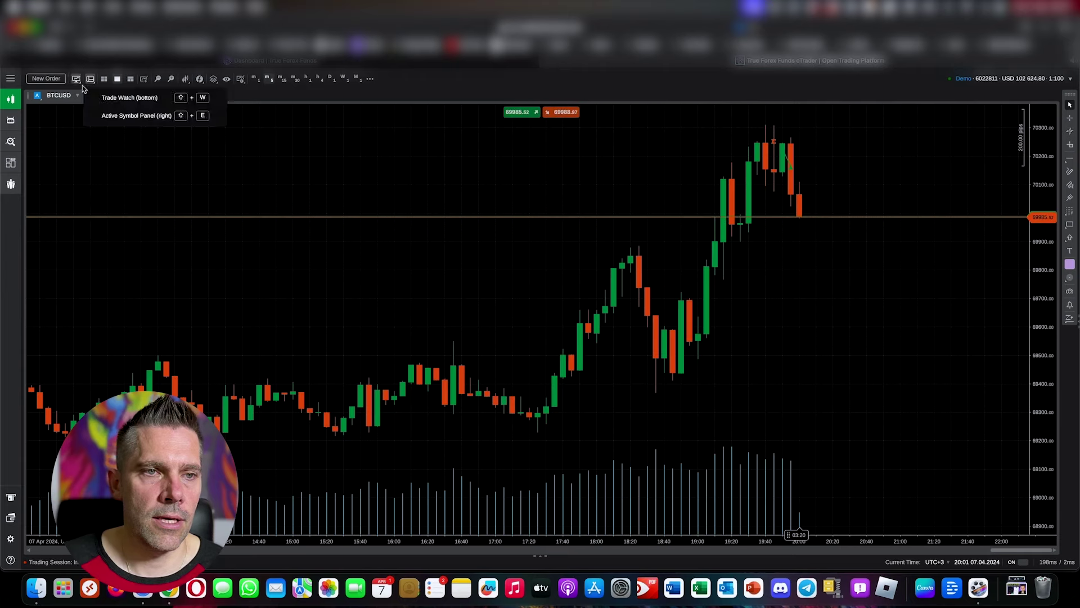
{"action": "left_click", "coordinate": [99, 98]}
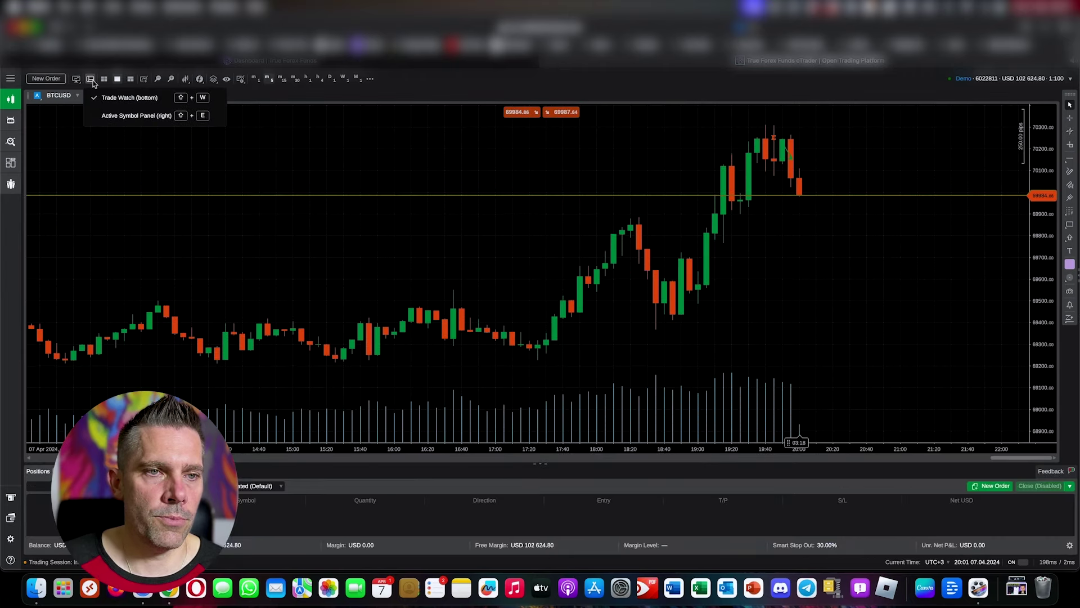
{"action": "left_click", "coordinate": [99, 115]}
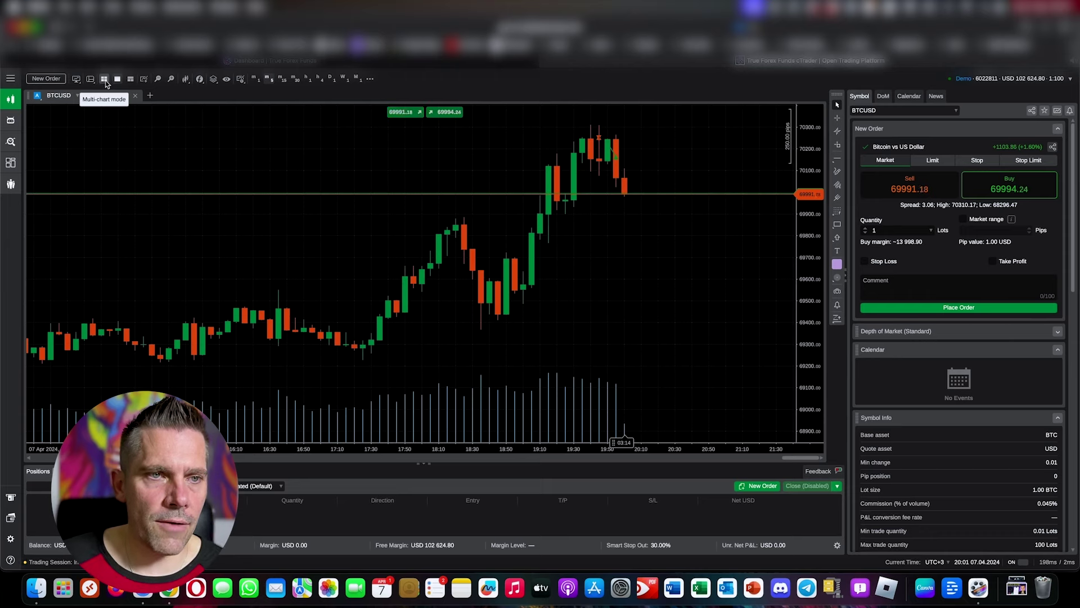
Add a EURUSD chart from the Popular Markets watchlist alongside the BTCUSD chart.
{"action": "left_click", "coordinate": [152, 97]}
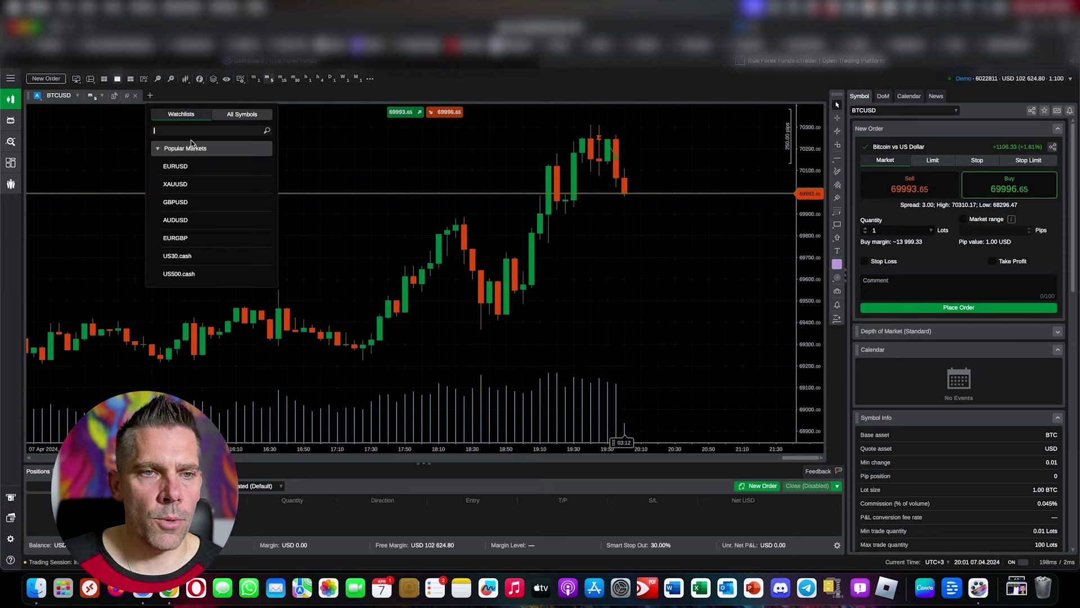
{"action": "left_click", "coordinate": [207, 167]}
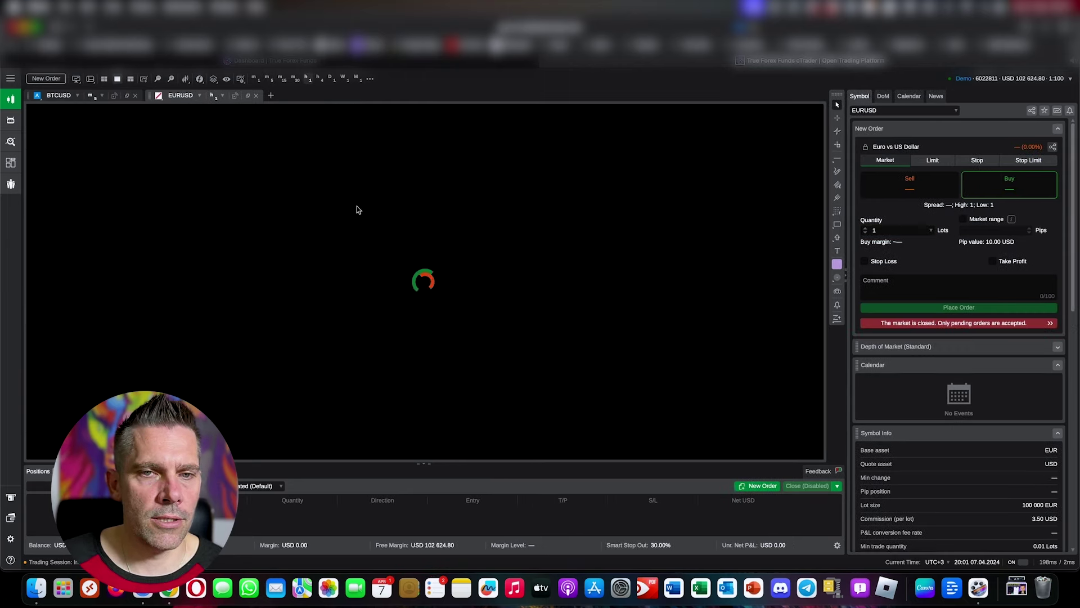
Show the BTCUSD and EURUSD charts together in multi-chart mode and return to single-chart mode.
{"action": "left_click", "coordinate": [79, 79]}
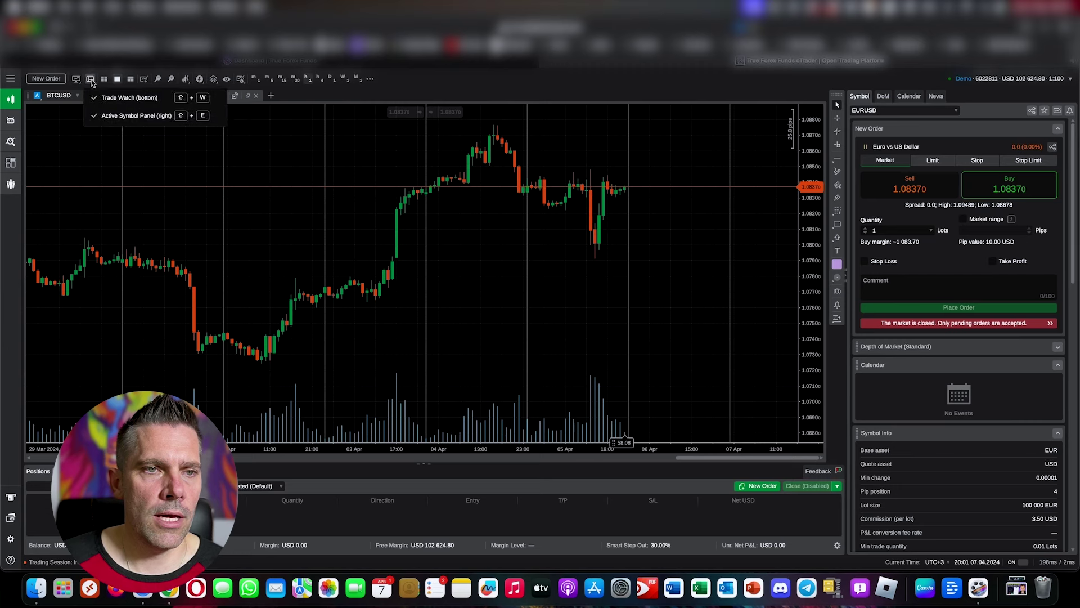
{"action": "left_click", "coordinate": [104, 96]}
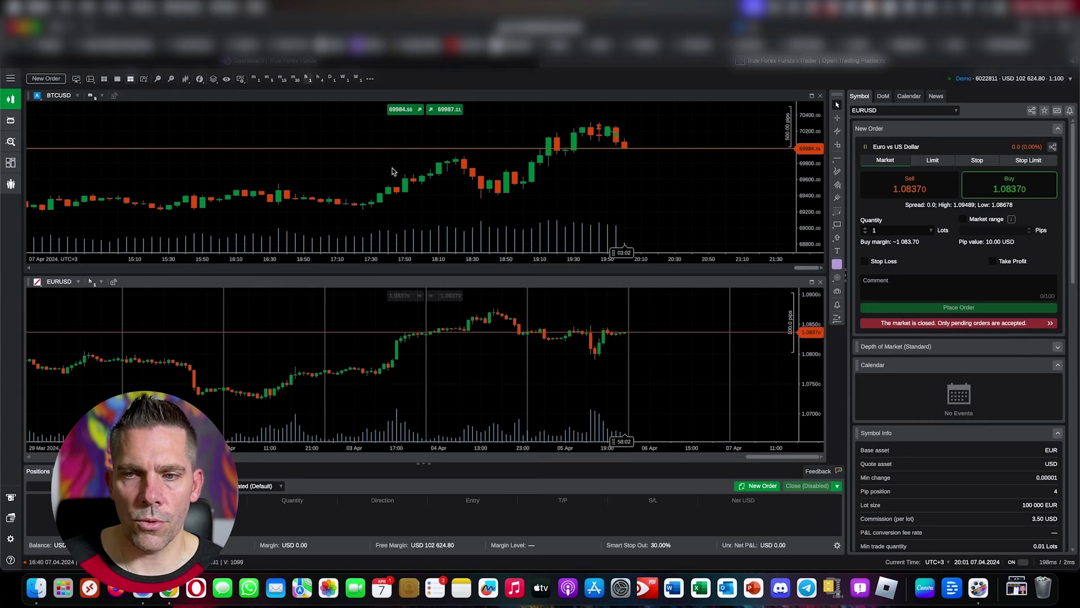
{"action": "left_click", "coordinate": [104, 80]}
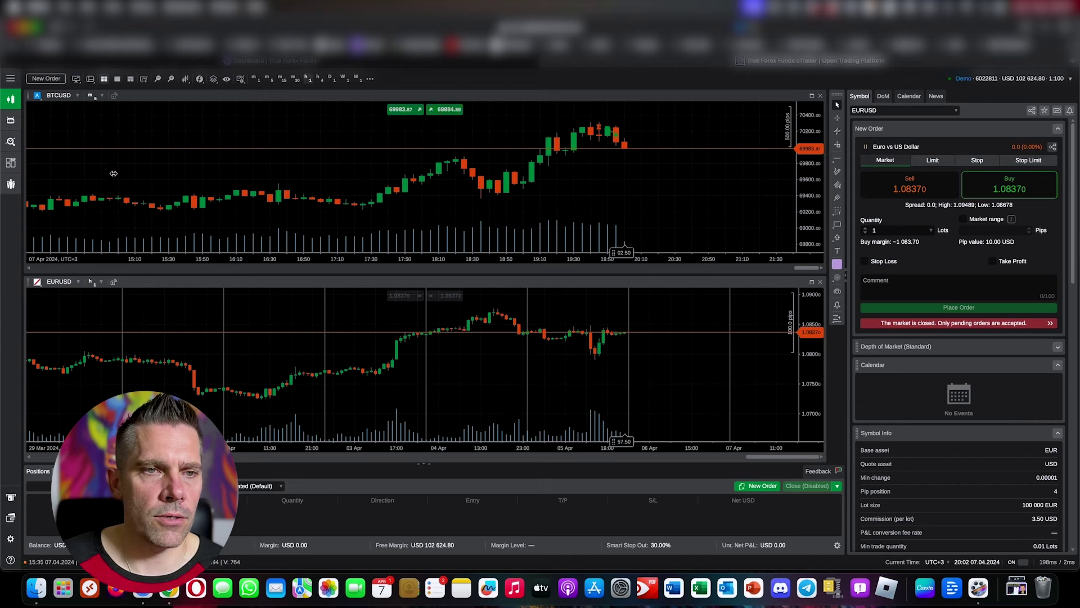
{"action": "left_click", "coordinate": [117, 78]}
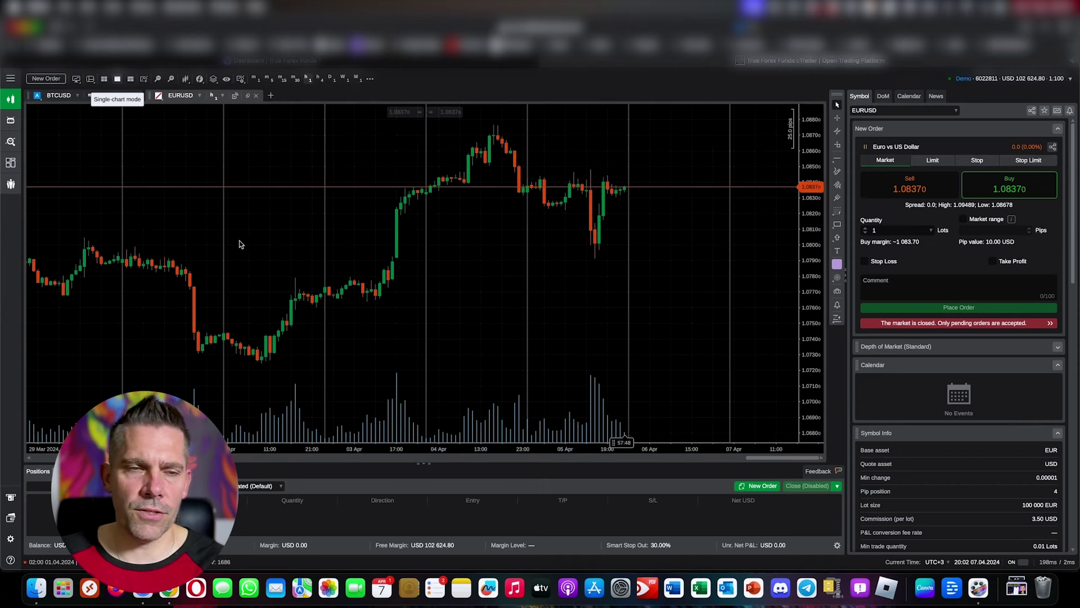
Close the EURUSD chart and view the symbols offered for adding a new chart.
{"action": "left_click", "coordinate": [257, 95]}
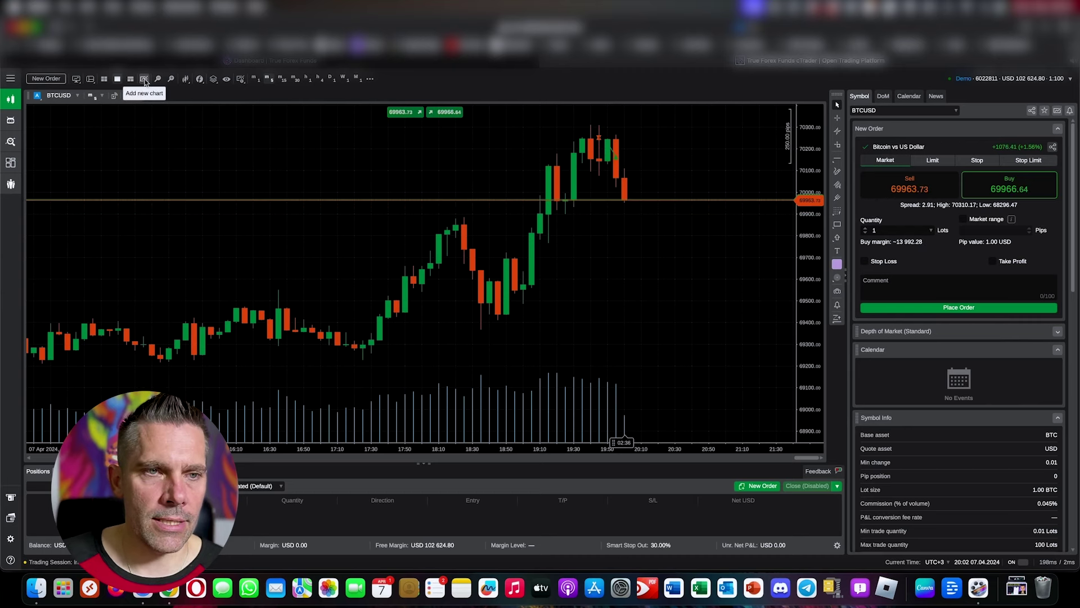
{"action": "left_click", "coordinate": [144, 81]}
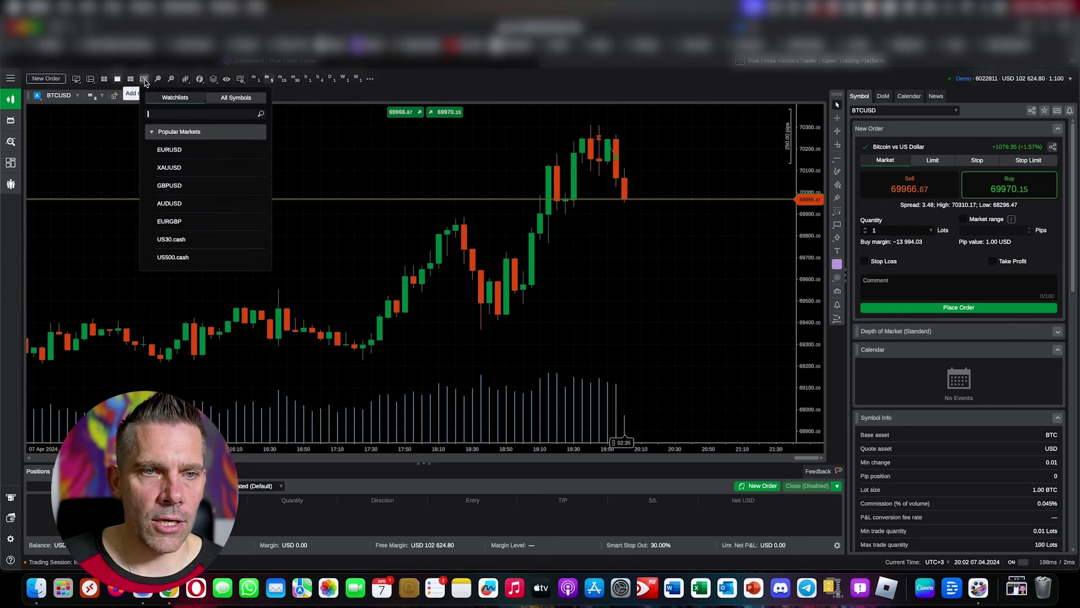
{"action": "left_click", "coordinate": [336, 174]}
Zoom the BTCUSD chart in to 165% and back out to show more price history.
{"action": "left_click", "coordinate": [158, 80]}
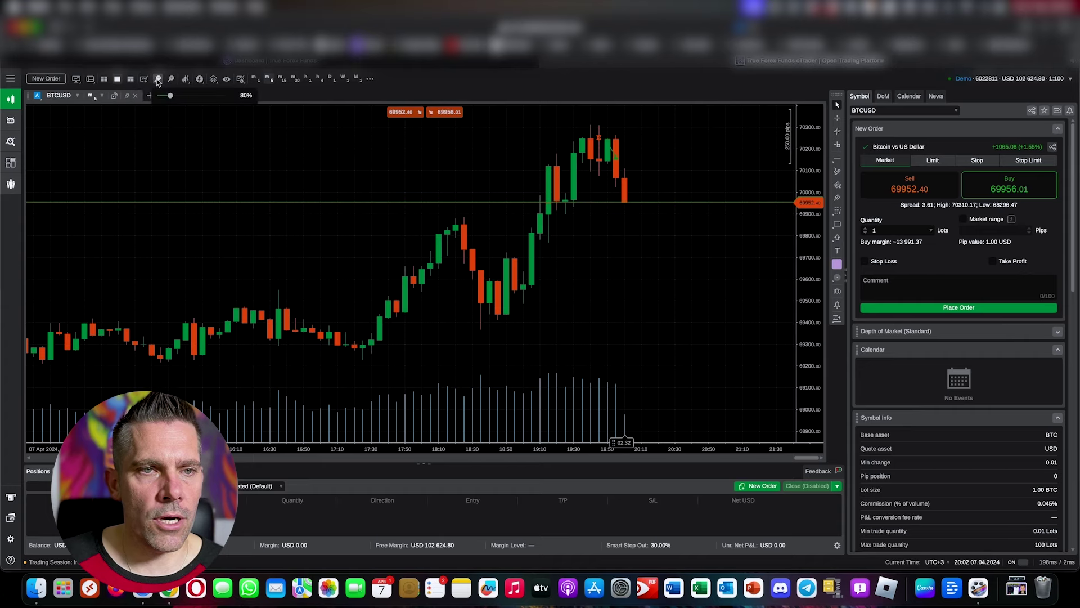
{"action": "scroll", "coordinate": [170, 98], "scroll_direction": "up", "scroll_amount": 6}
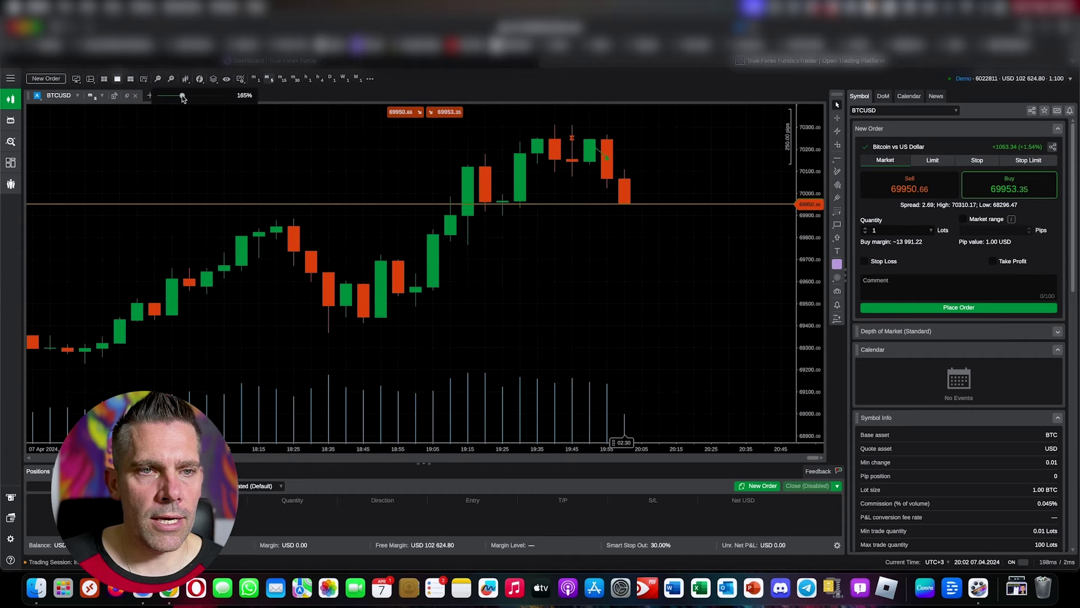
{"action": "scroll", "coordinate": [169, 93], "scroll_direction": "down", "scroll_amount": 4}
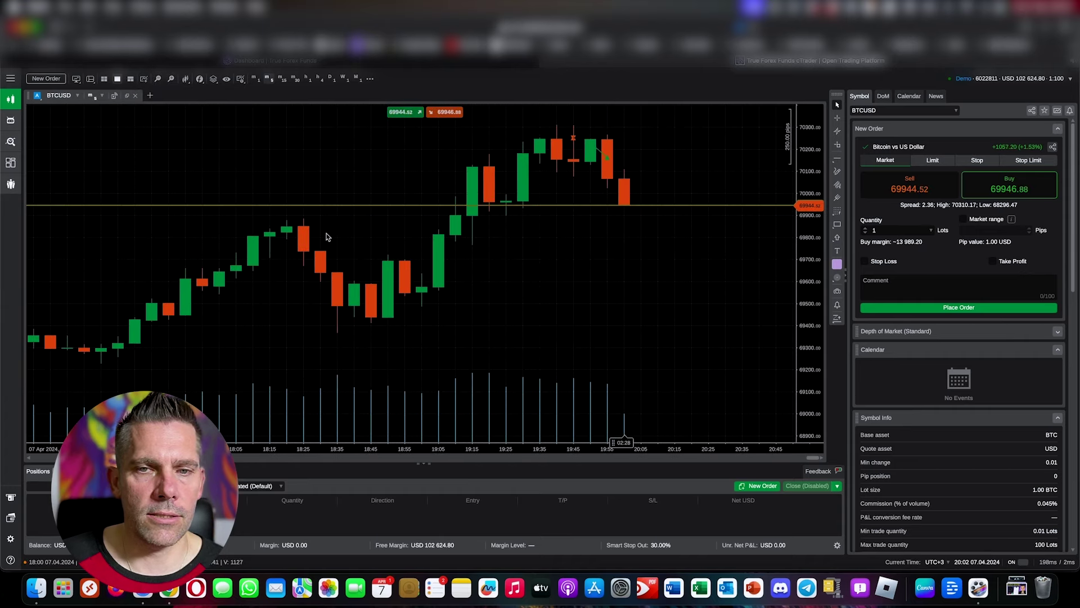
{"action": "scroll", "coordinate": [435, 236], "scroll_direction": "down", "scroll_amount": 3}
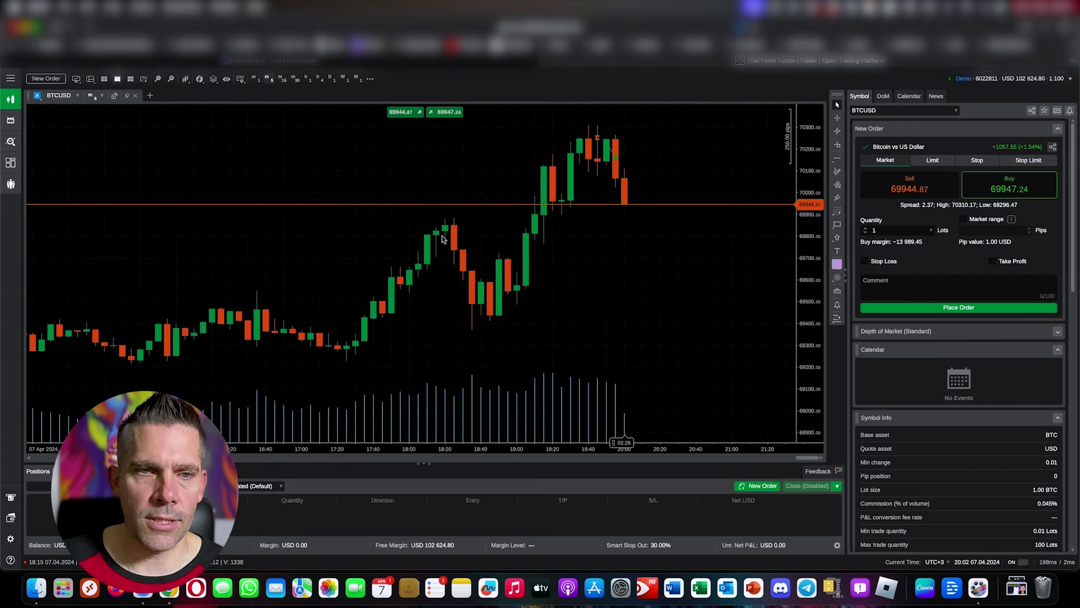
Switch the BTCUSD chart to the bar and line types and return it to the candlestick type.
{"action": "left_click", "coordinate": [185, 80]}
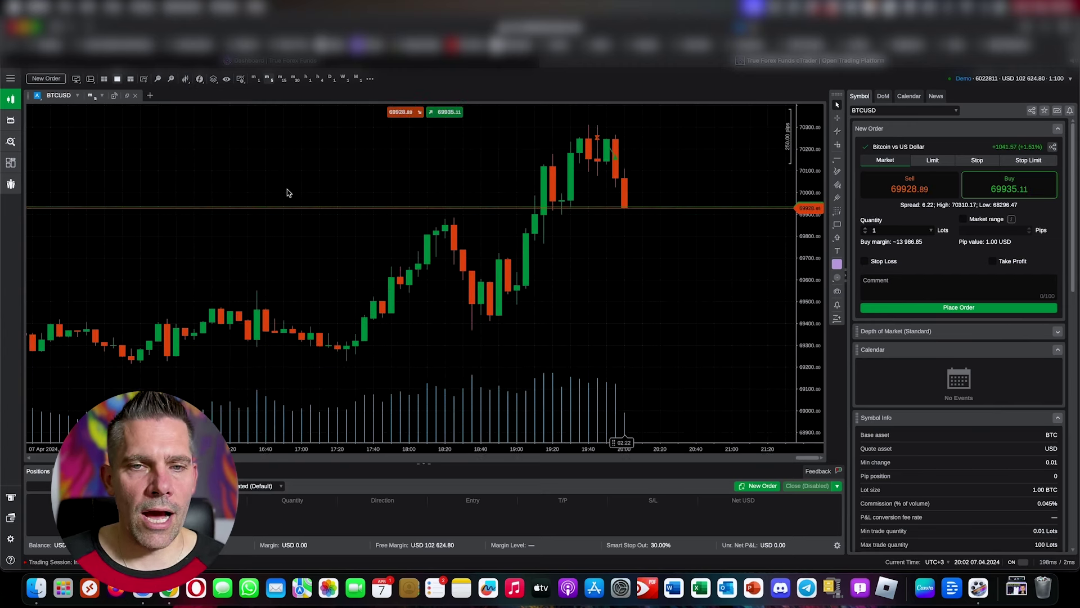
{"action": "mouse_move", "coordinate": [186, 79]}
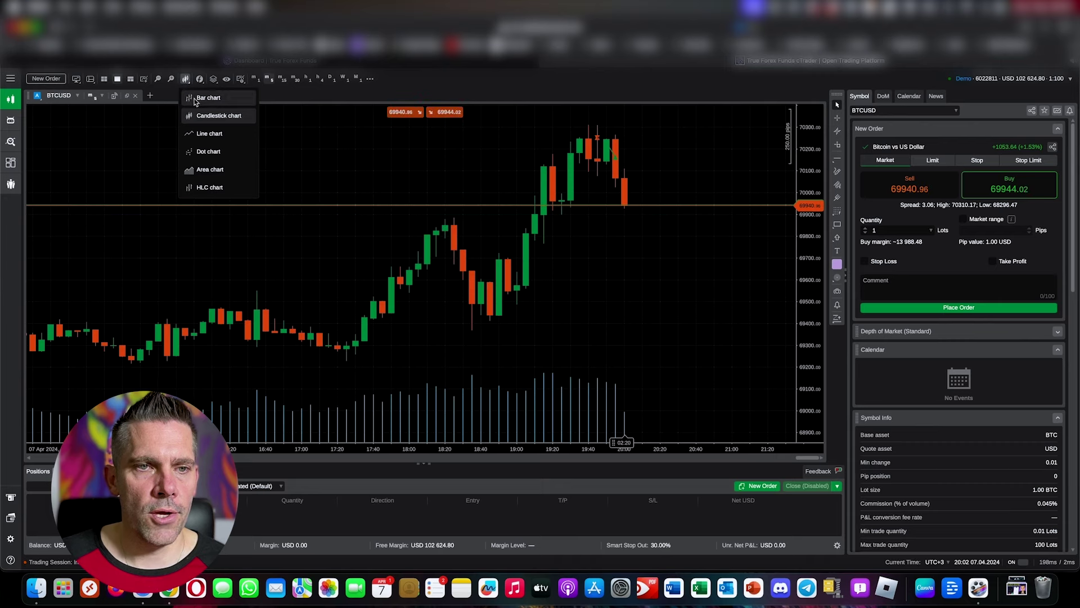
{"action": "left_click", "coordinate": [198, 99]}
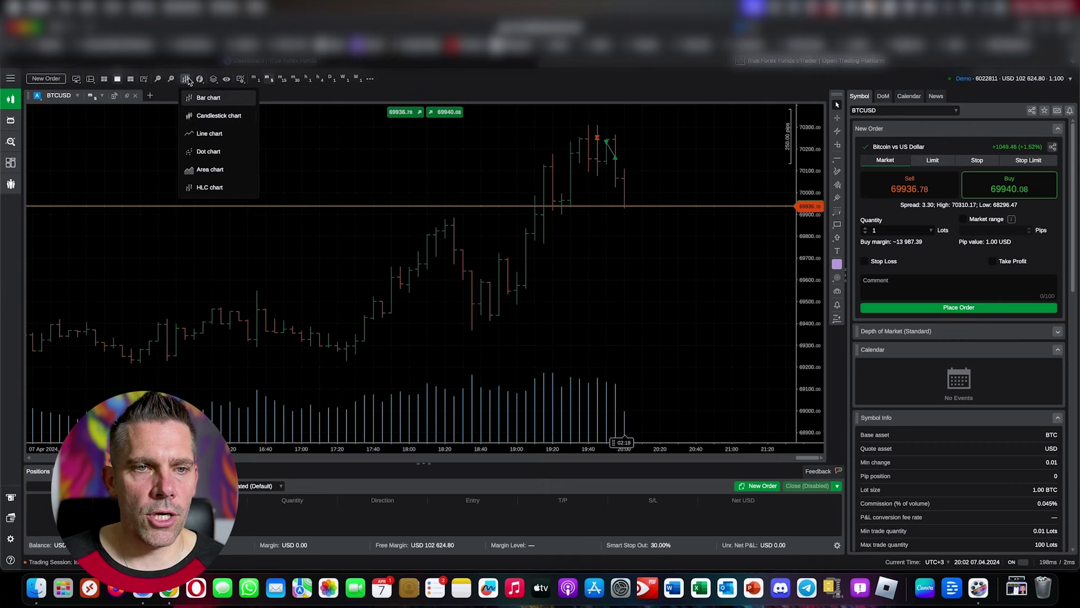
{"action": "left_click", "coordinate": [206, 133]}
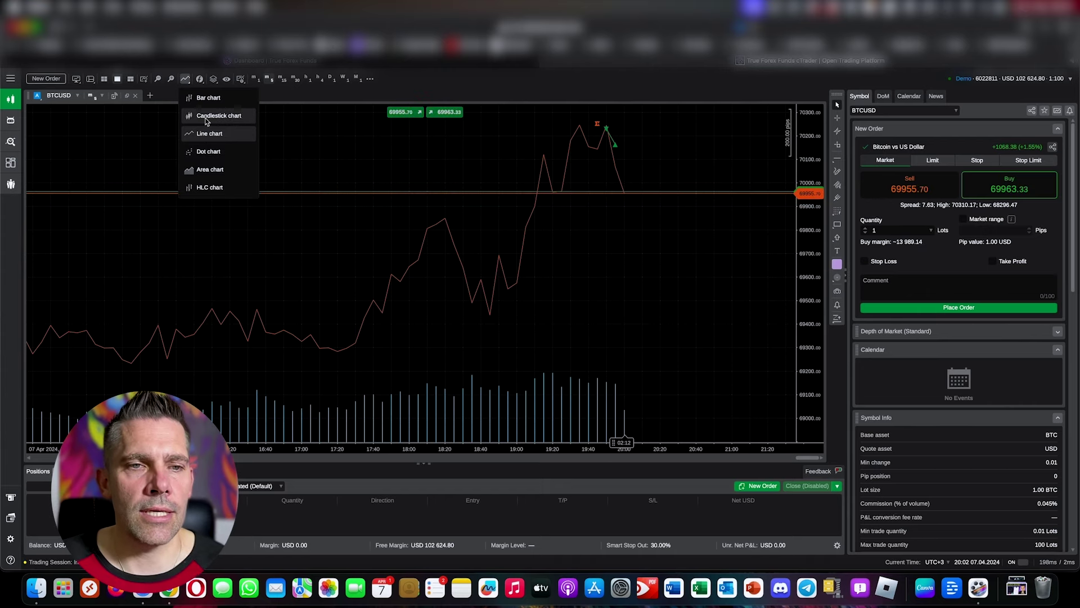
{"action": "left_click", "coordinate": [206, 119]}
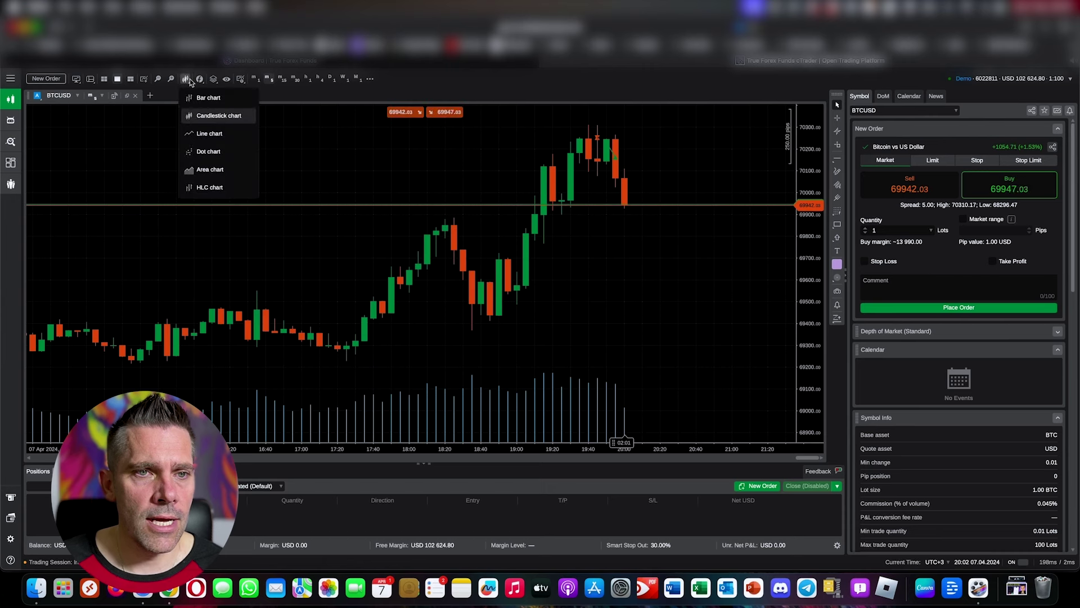
Browse the indicator categories and add a Simple Moving Average on Close with 14 periods and shift 0 to the BTCUSD chart.
{"action": "mouse_move", "coordinate": [201, 80]}
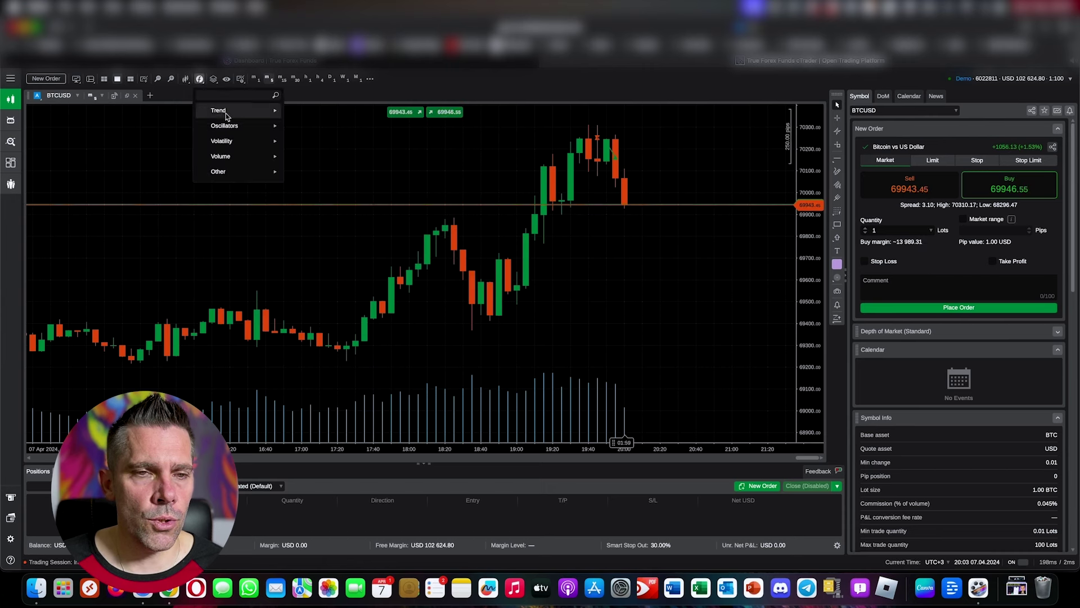
{"action": "mouse_move", "coordinate": [225, 113]}
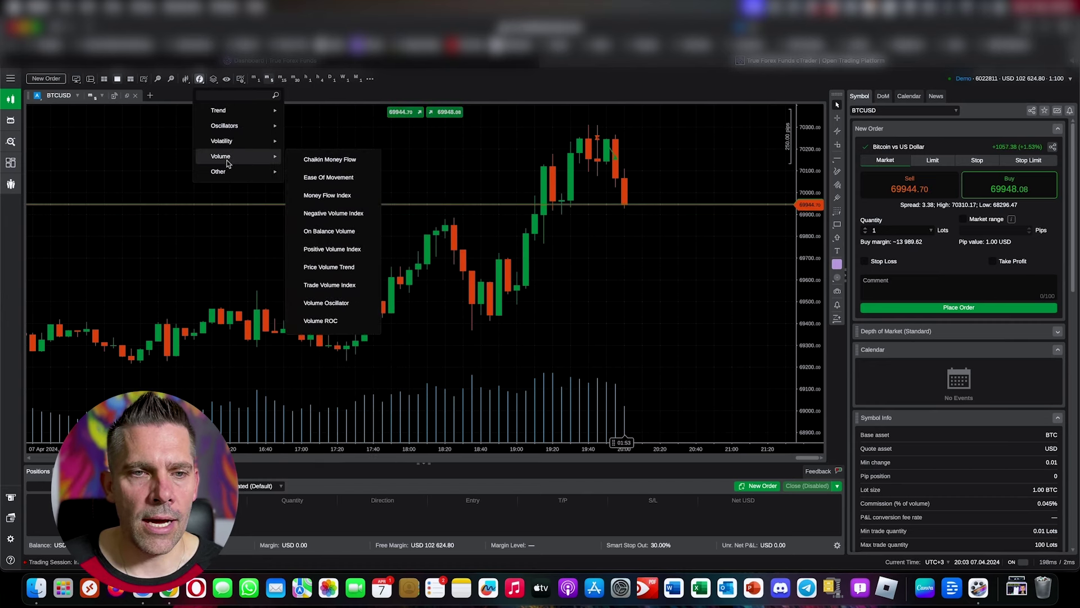
{"action": "mouse_move", "coordinate": [231, 152]}
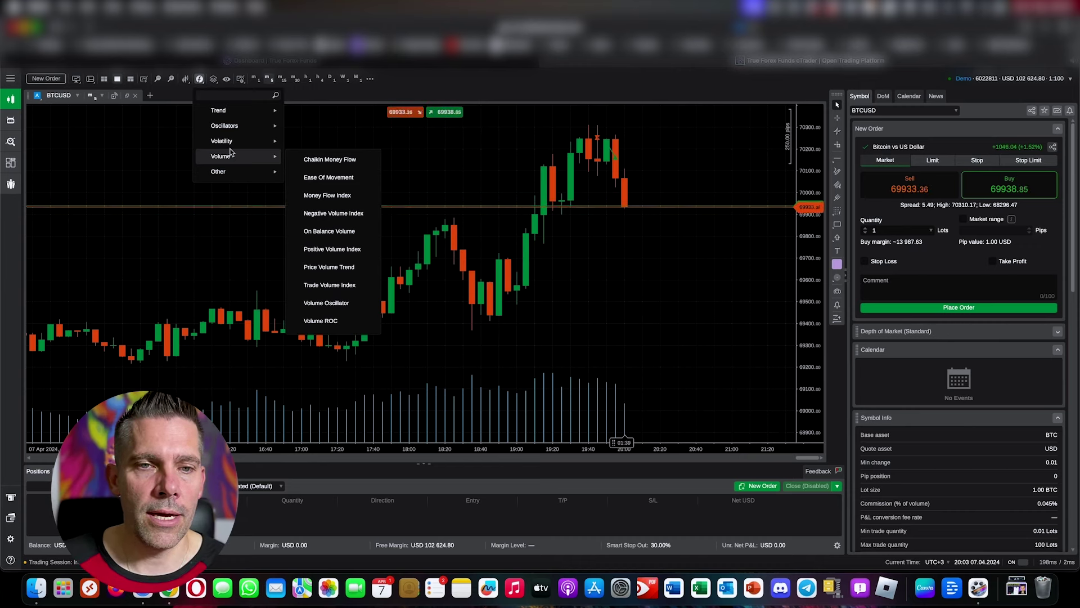
{"action": "left_click", "coordinate": [275, 112]}
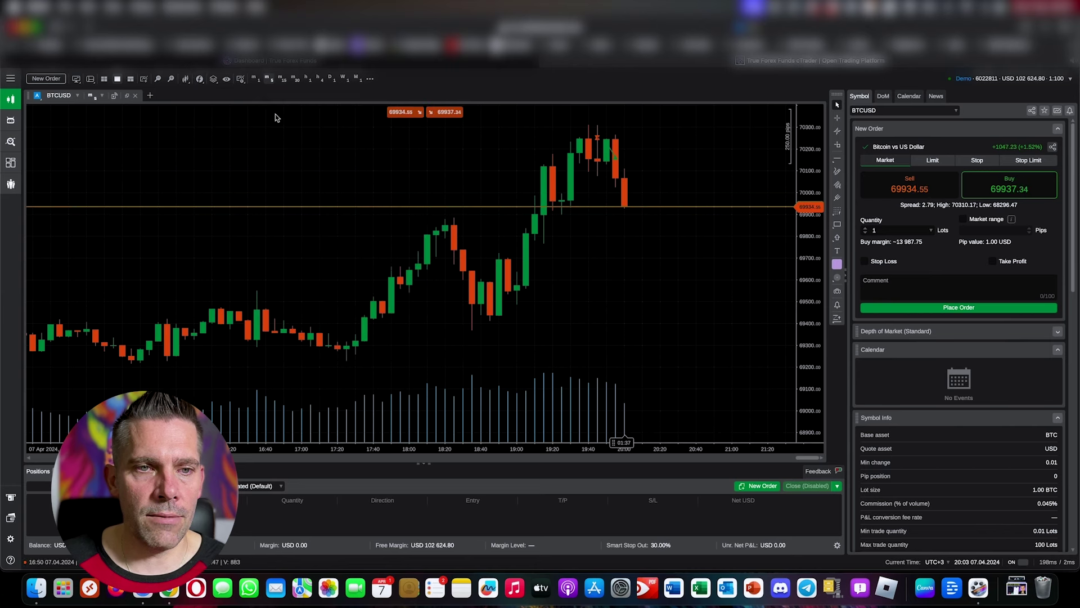
{"action": "left_click", "coordinate": [199, 79]}
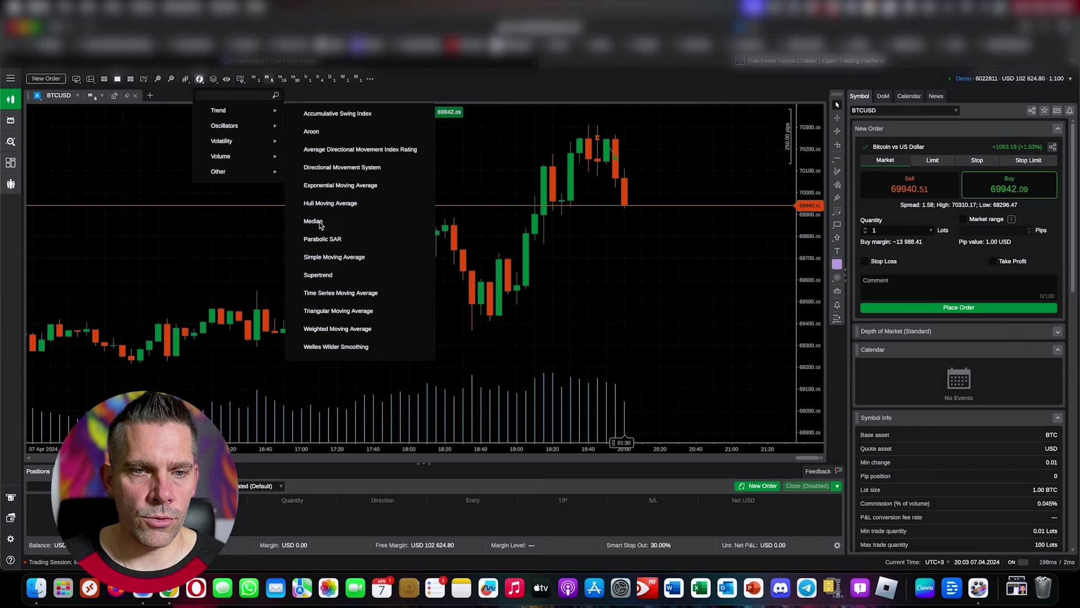
{"action": "left_click", "coordinate": [330, 257]}
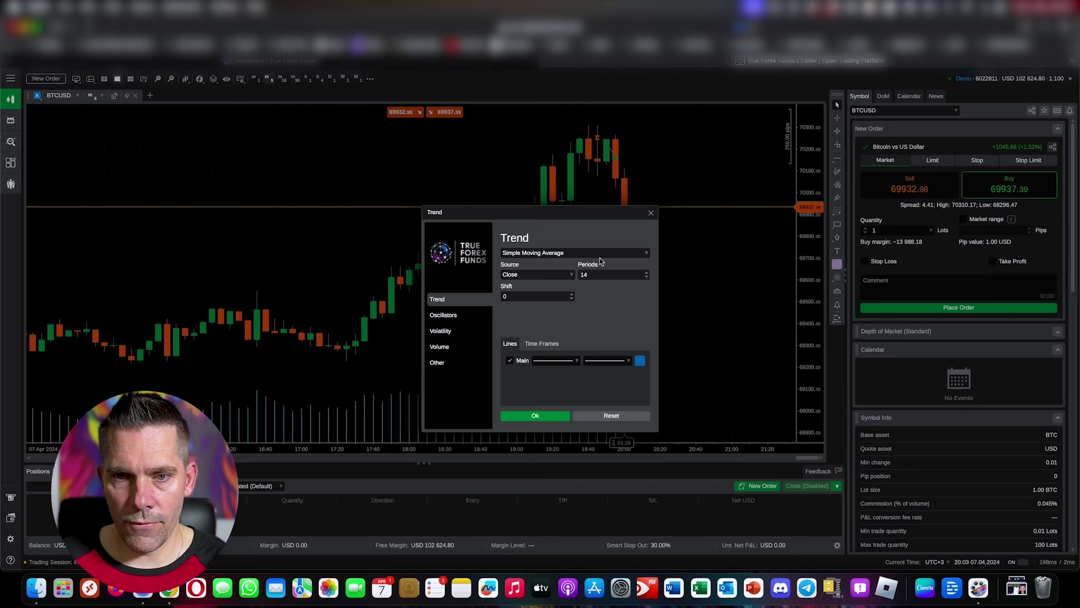
{"action": "left_click", "coordinate": [580, 254]}
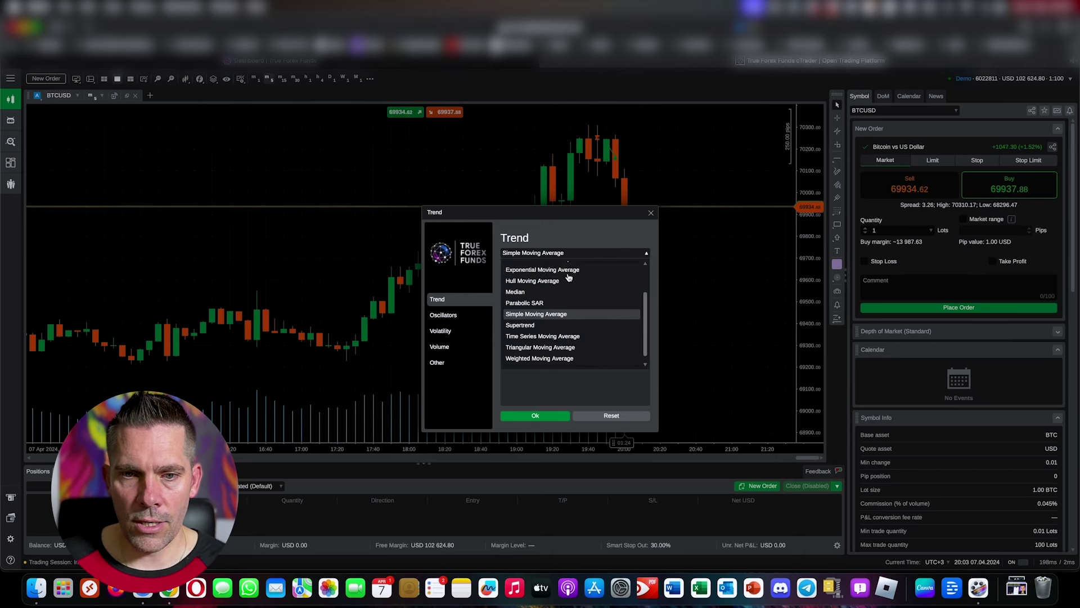
{"action": "left_click", "coordinate": [546, 310]}
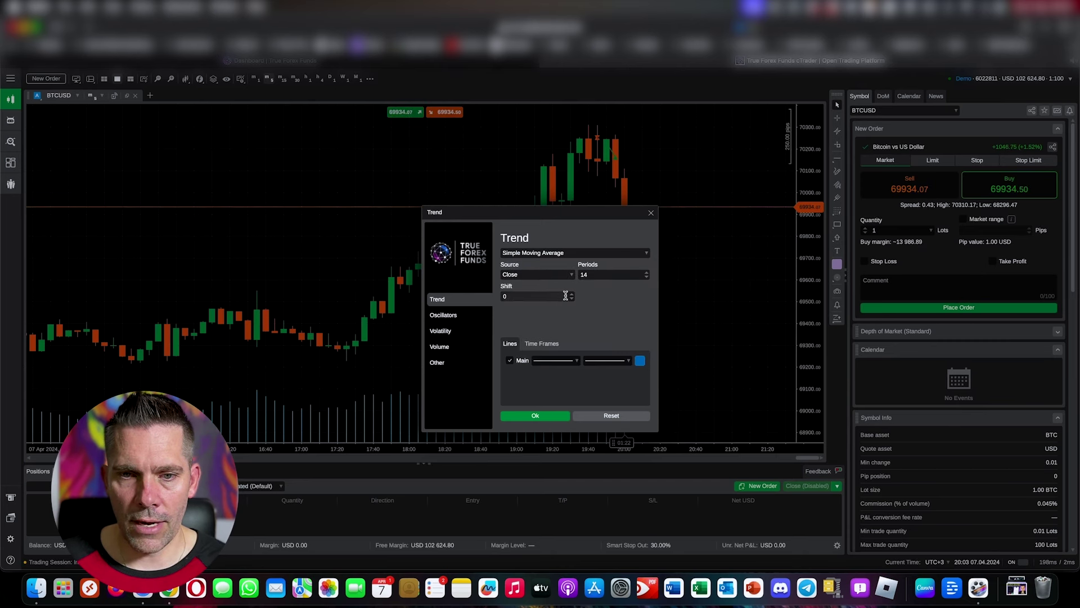
{"action": "left_click", "coordinate": [540, 416]}
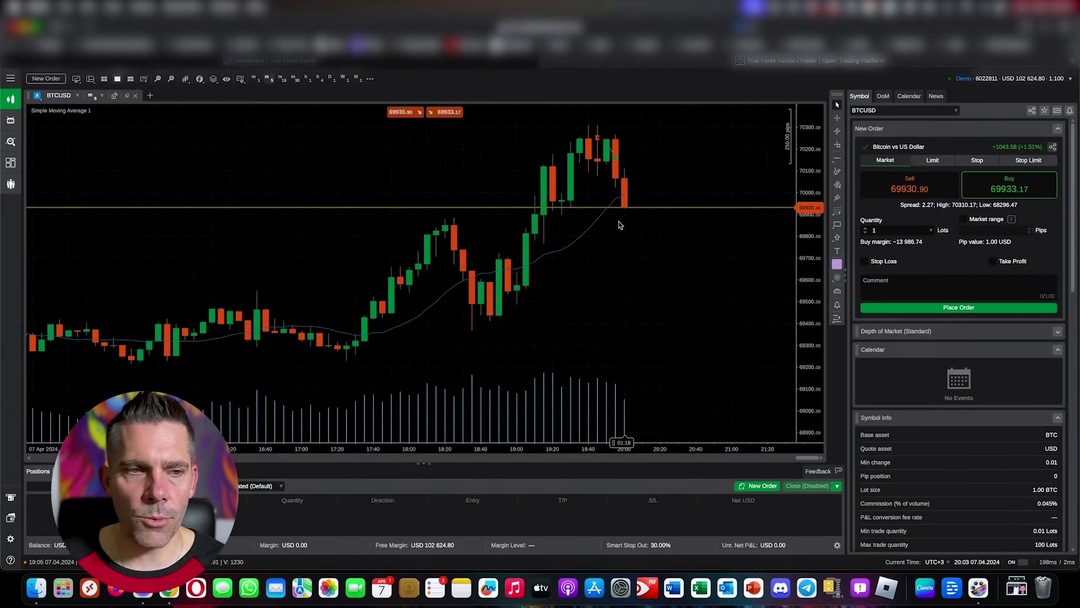
Inspect the drawings and indicators lists in the Object Manager and remove the Simple Moving Average from the chart.
{"action": "mouse_move", "coordinate": [60, 114]}
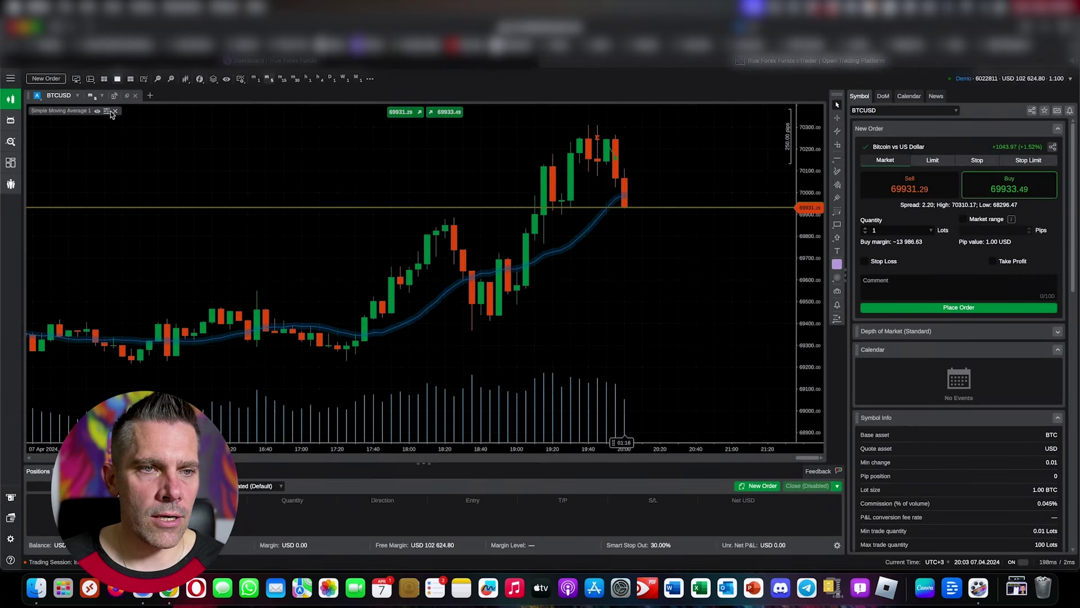
{"action": "left_click", "coordinate": [214, 82]}
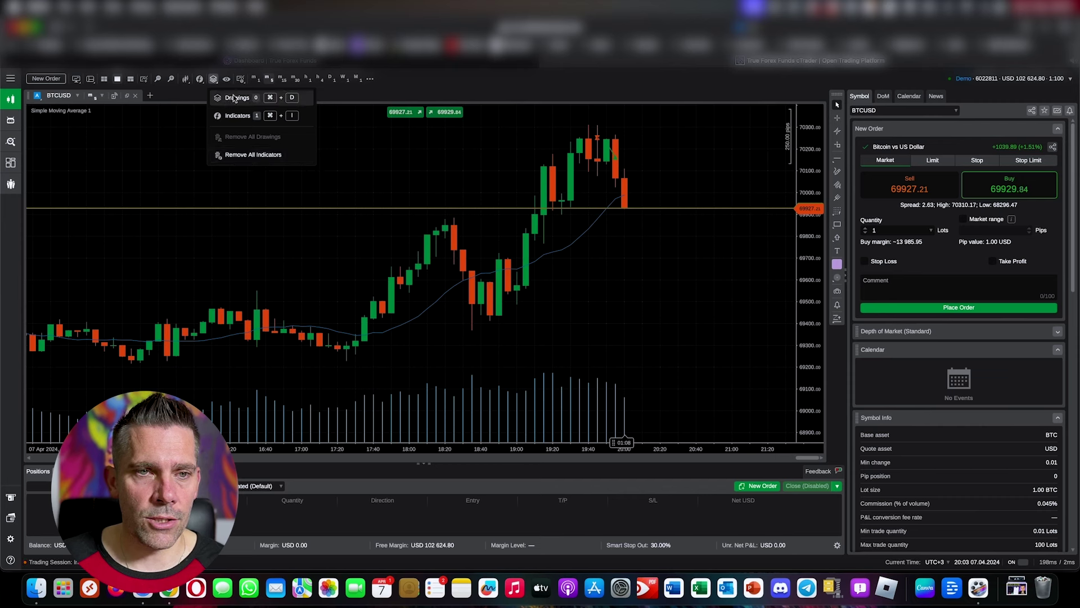
{"action": "left_click", "coordinate": [214, 80]}
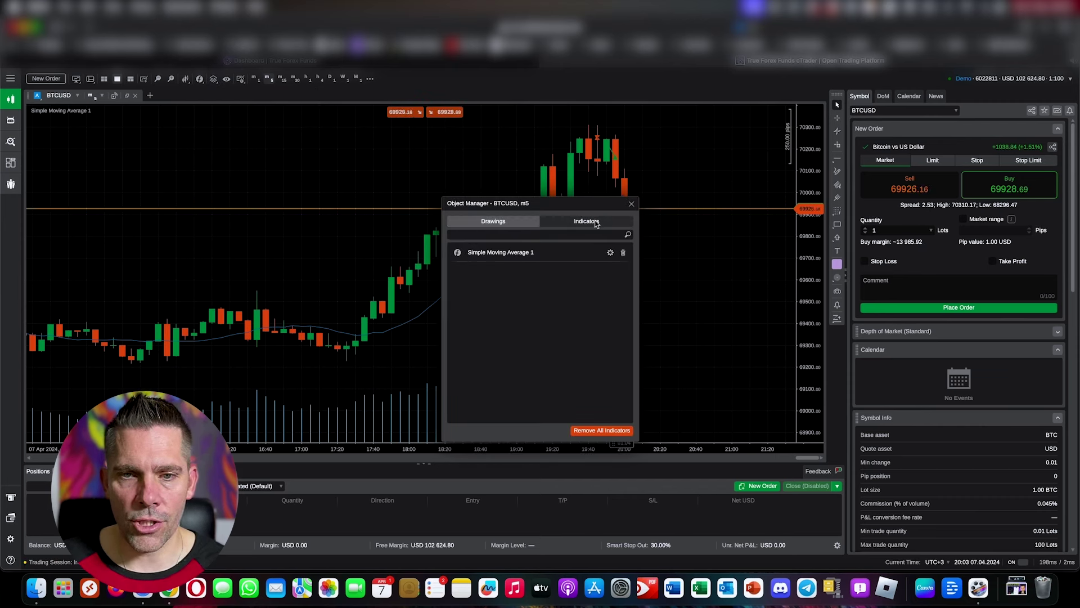
{"action": "left_click", "coordinate": [511, 222]}
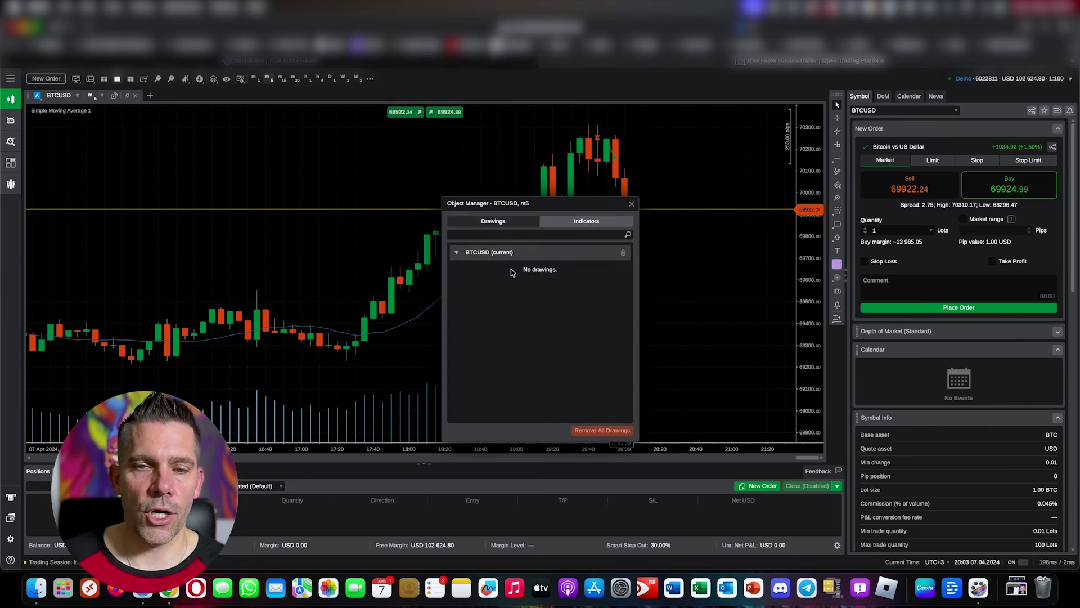
{"action": "left_click", "coordinate": [563, 223]}
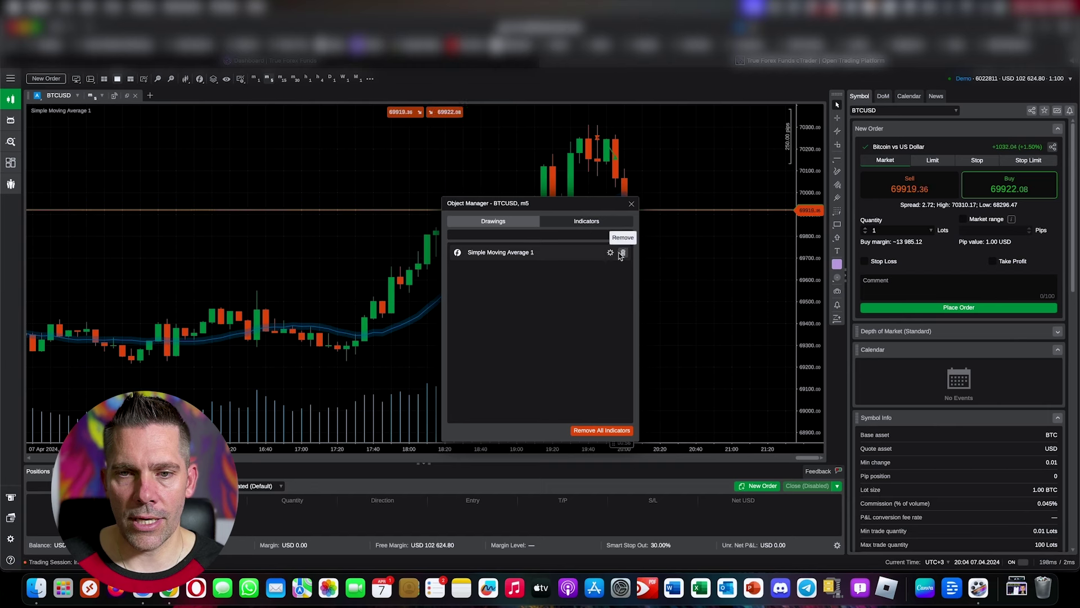
{"action": "left_click", "coordinate": [630, 204]}
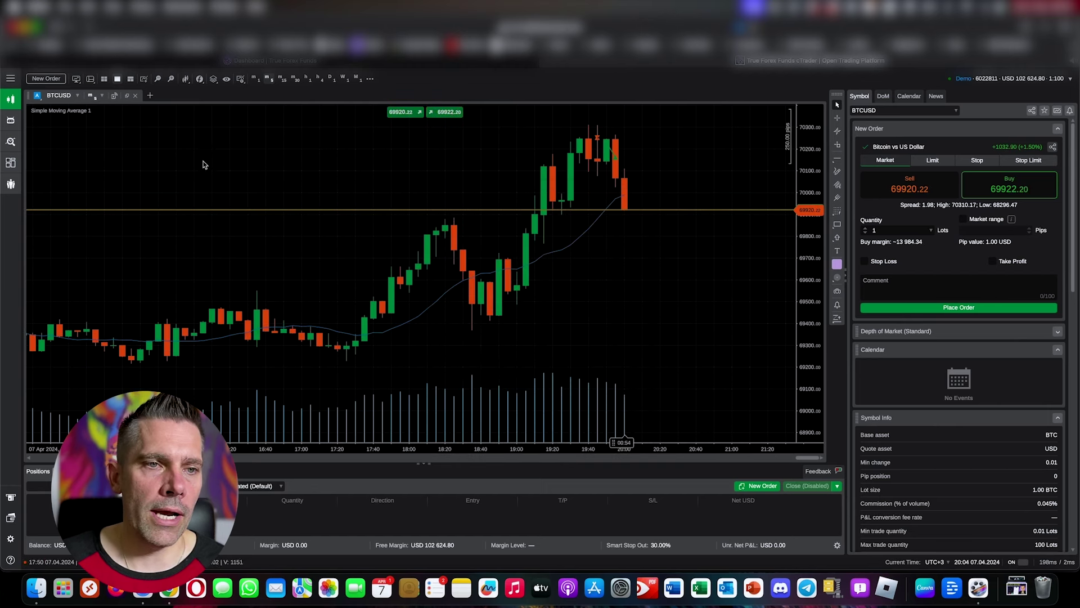
{"action": "left_click", "coordinate": [115, 112]}
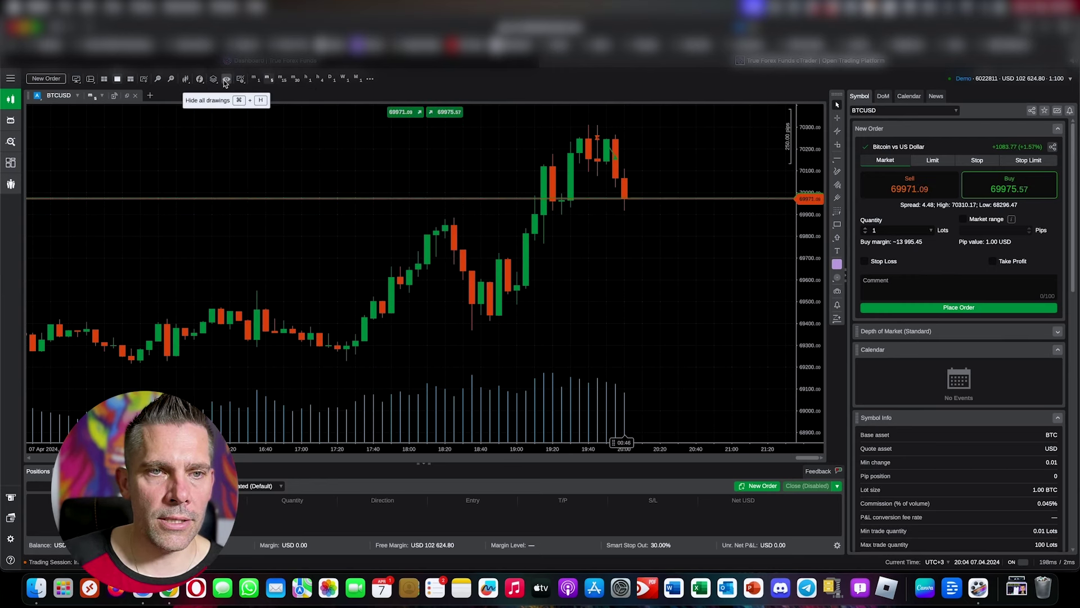
Apply the Trend template to the BTCUSD chart and switch it back to the Default template.
{"action": "left_click", "coordinate": [245, 82]}
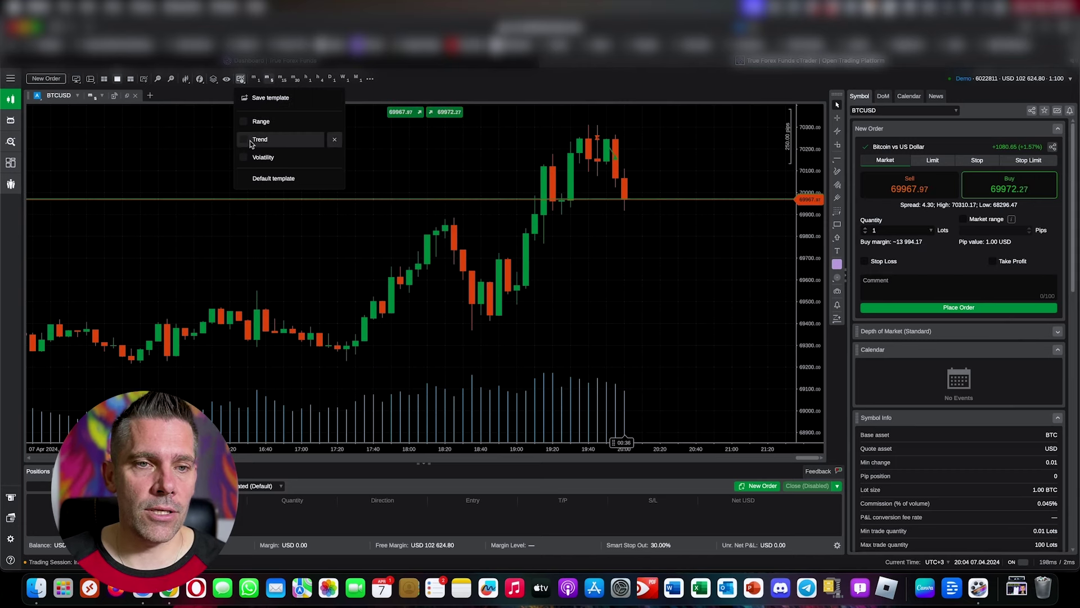
{"action": "left_click", "coordinate": [281, 141]}
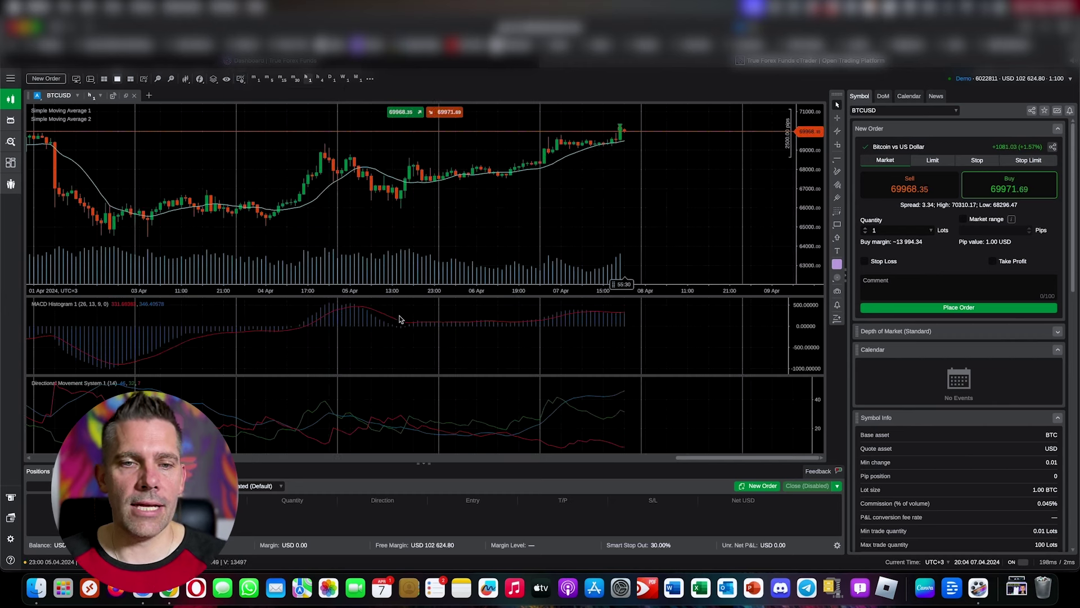
{"action": "left_click", "coordinate": [213, 80]}
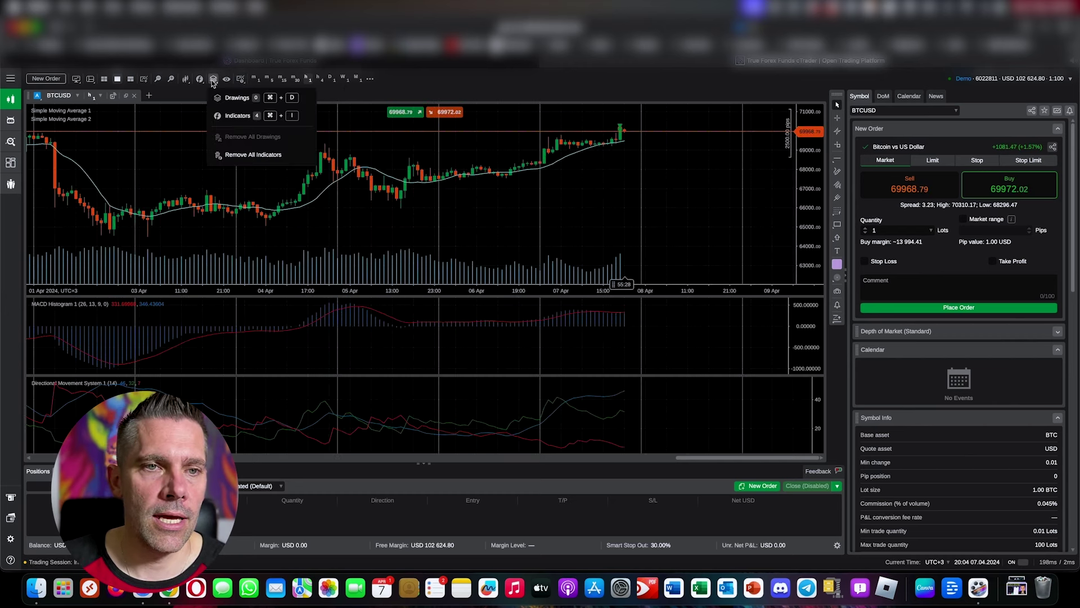
{"action": "left_click", "coordinate": [240, 78]}
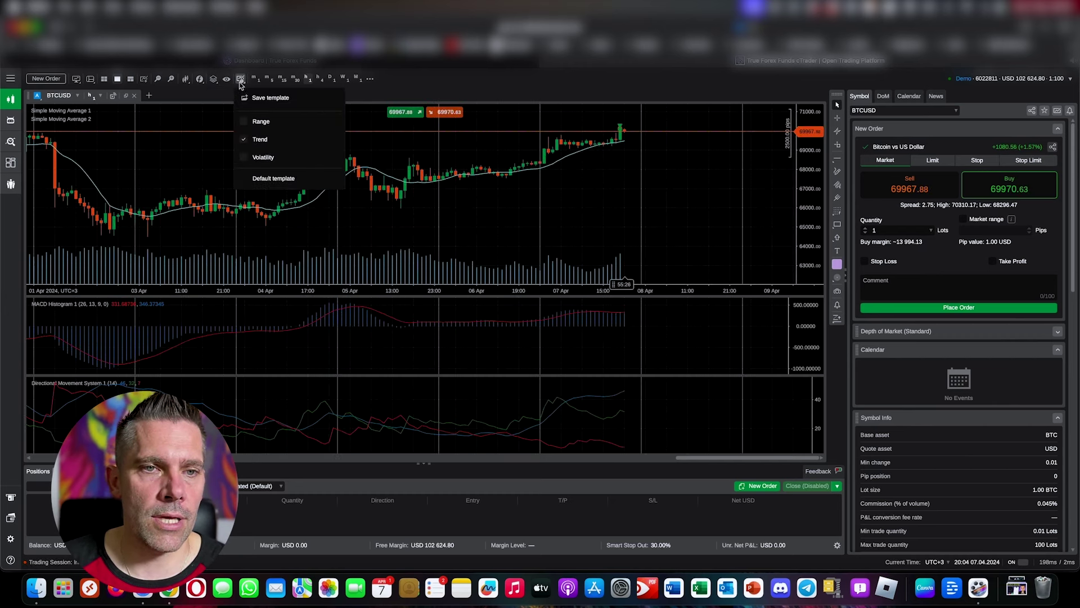
{"action": "left_click", "coordinate": [266, 143]}
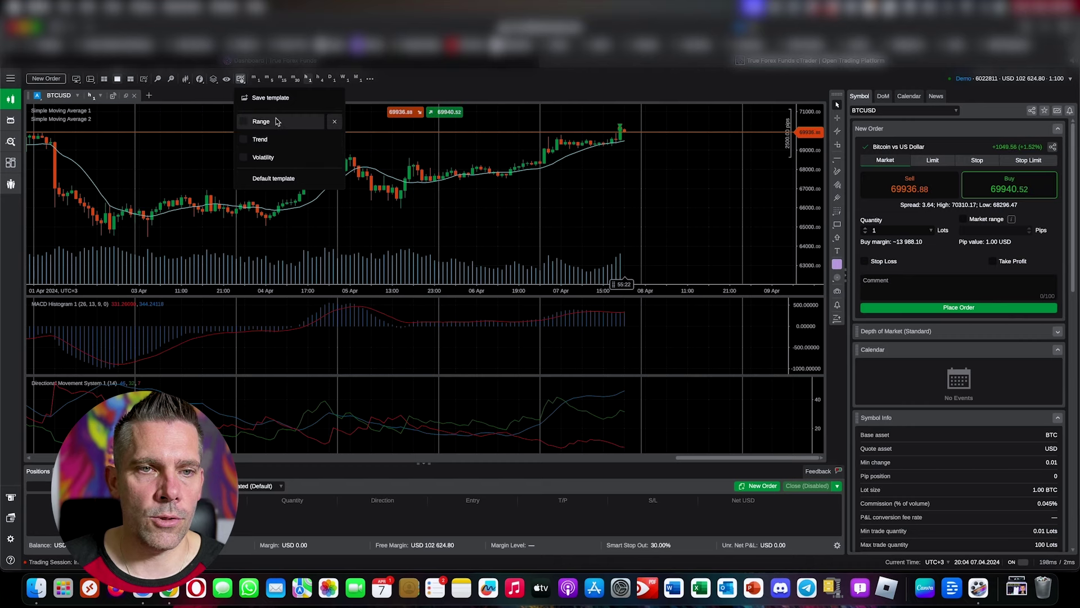
{"action": "left_click", "coordinate": [273, 179]}
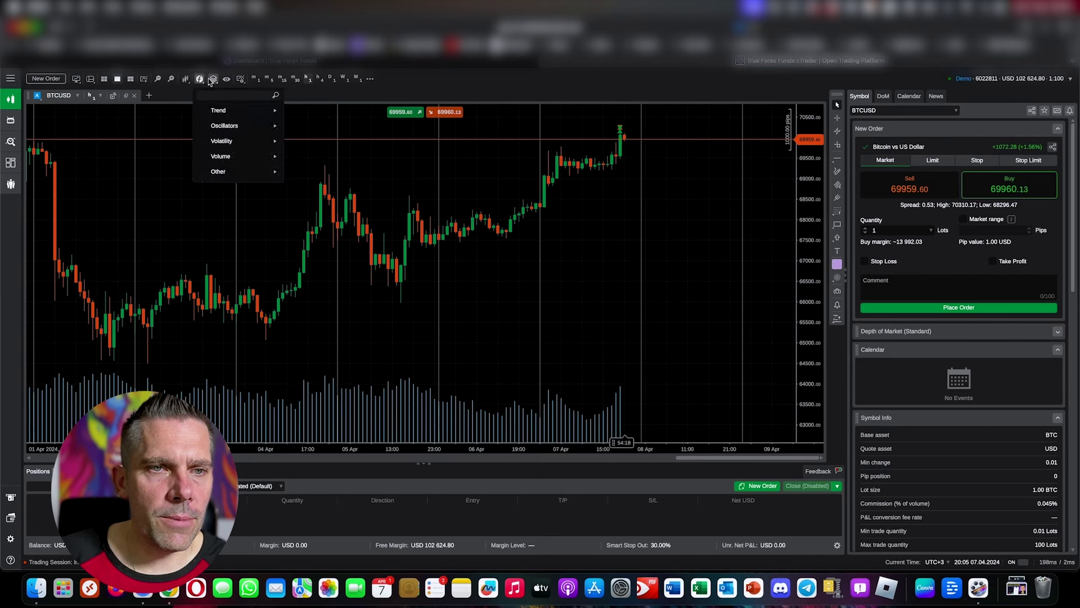
{"action": "left_click", "coordinate": [213, 79]}
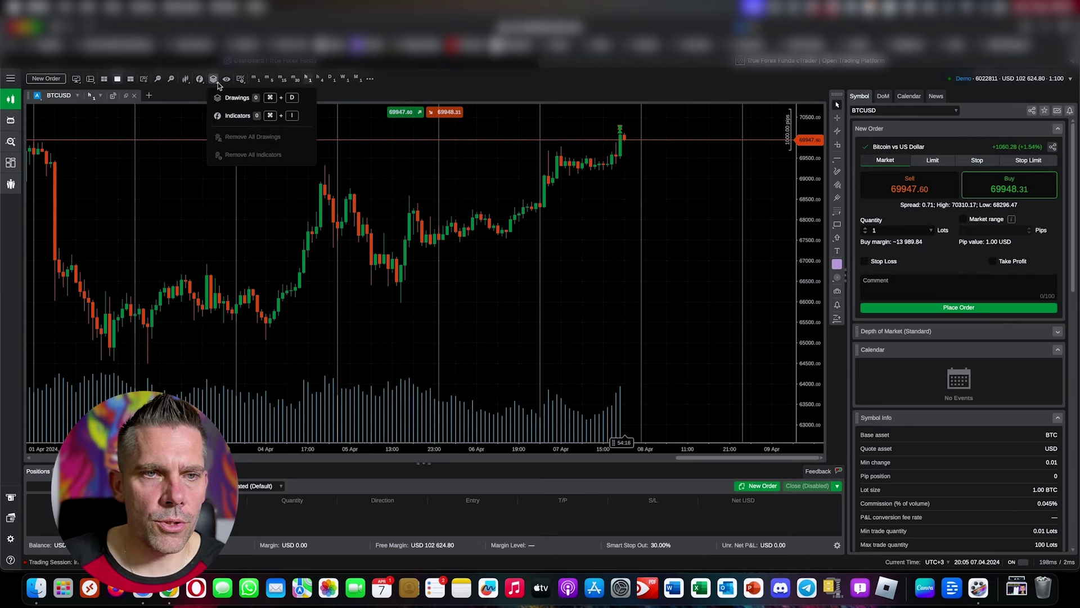
{"action": "left_click", "coordinate": [241, 79]}
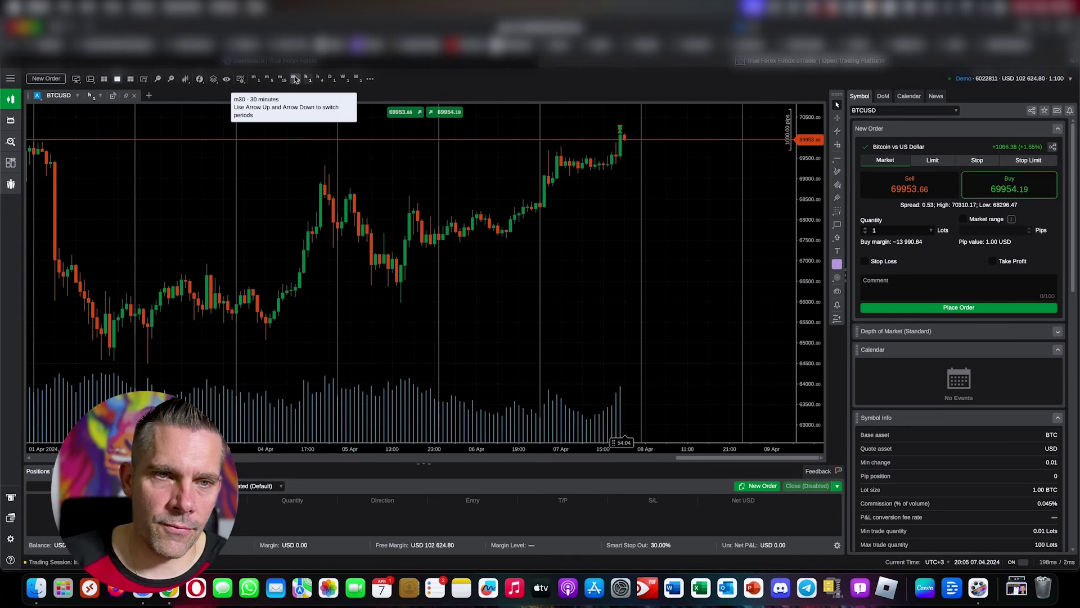
Add the standard 2-minute and 3-minute periods to the favourite chart periods and remove them again.
{"action": "left_click", "coordinate": [370, 81]}
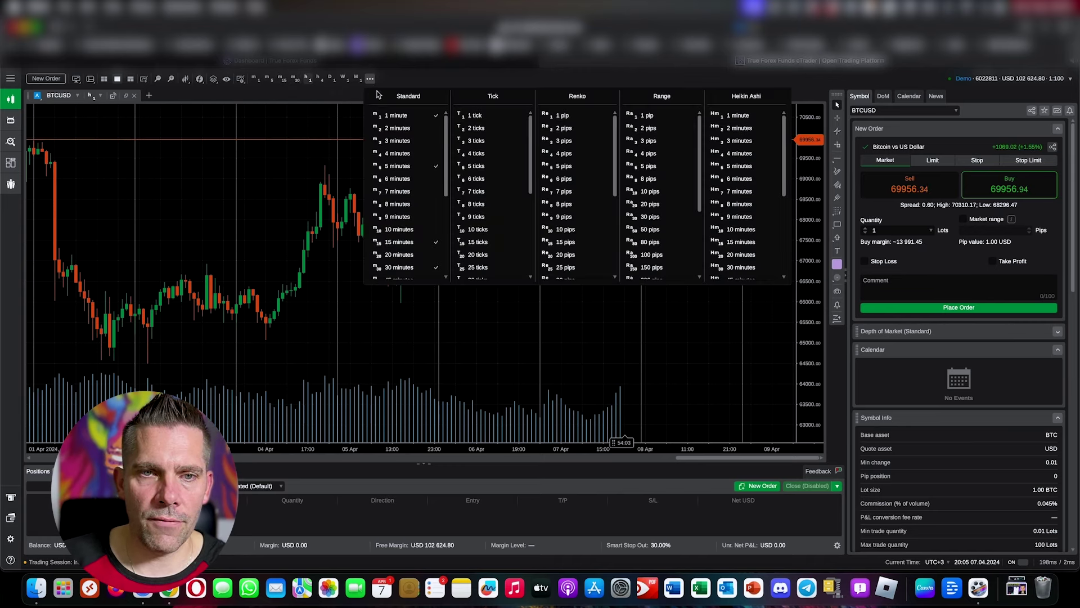
{"action": "left_click", "coordinate": [436, 128]}
{"action": "left_click", "coordinate": [437, 142]}
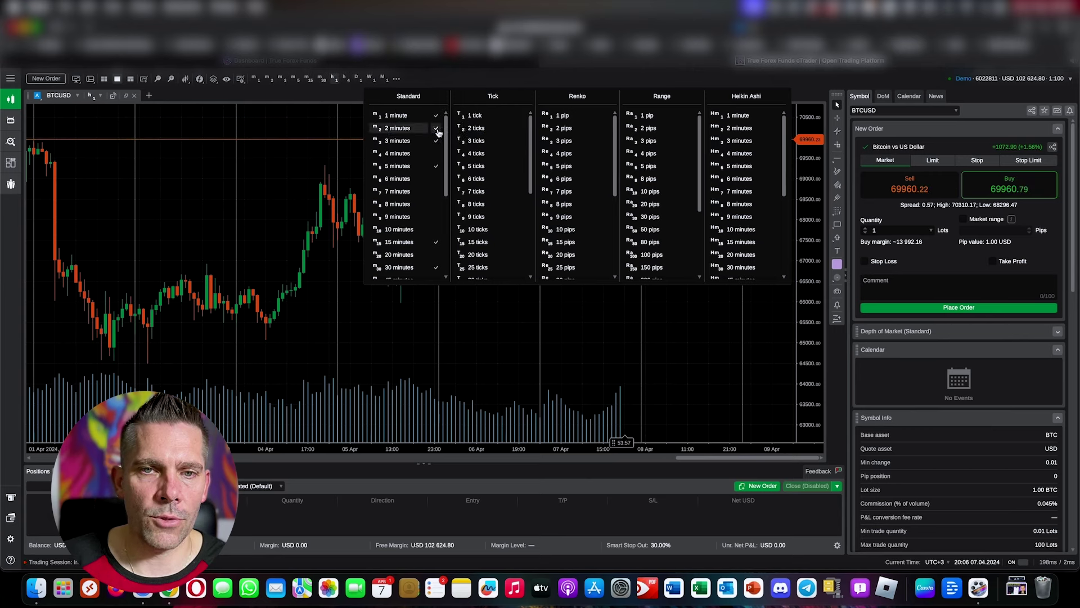
{"action": "left_click", "coordinate": [437, 129]}
{"action": "left_click", "coordinate": [438, 141]}
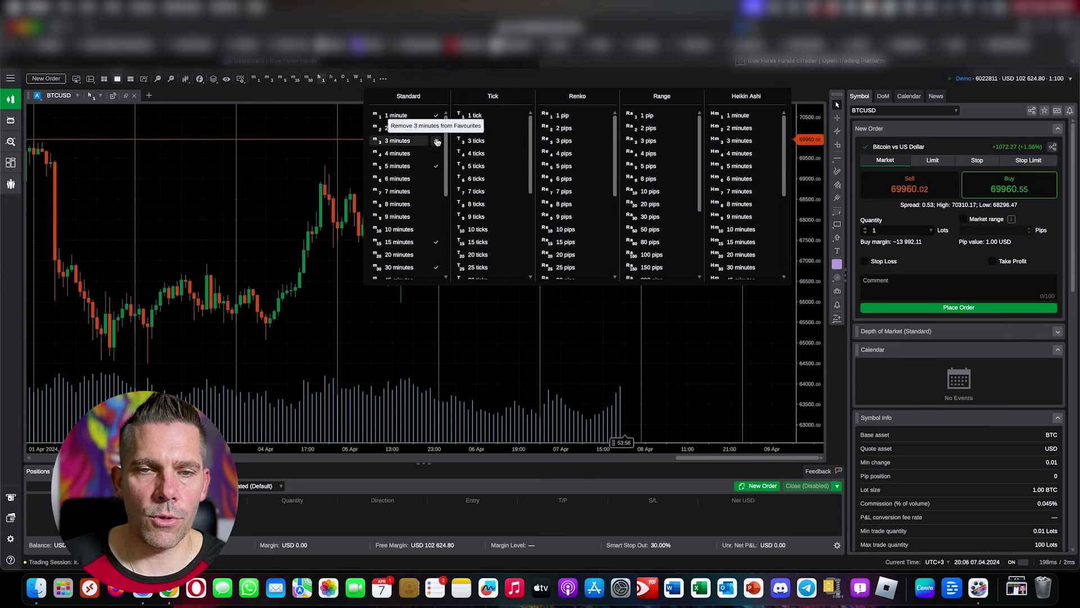
{"action": "left_click", "coordinate": [355, 152]}
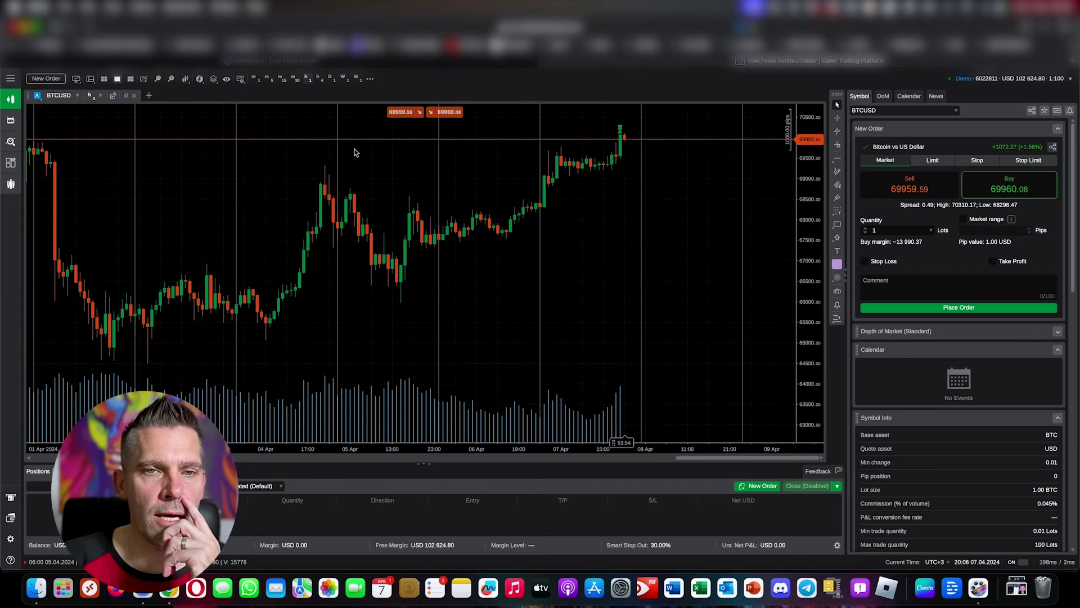
Switch the BTCUSD chart to the 5-minute period and review the list of available chart periods.
{"action": "left_click", "coordinate": [269, 79]}
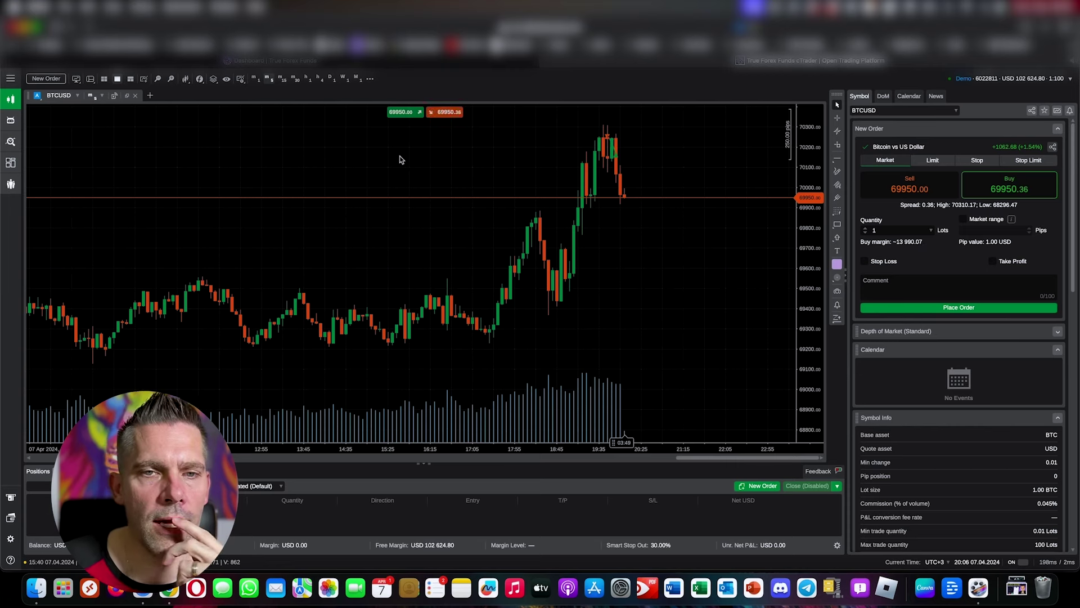
{"action": "left_click", "coordinate": [370, 79]}
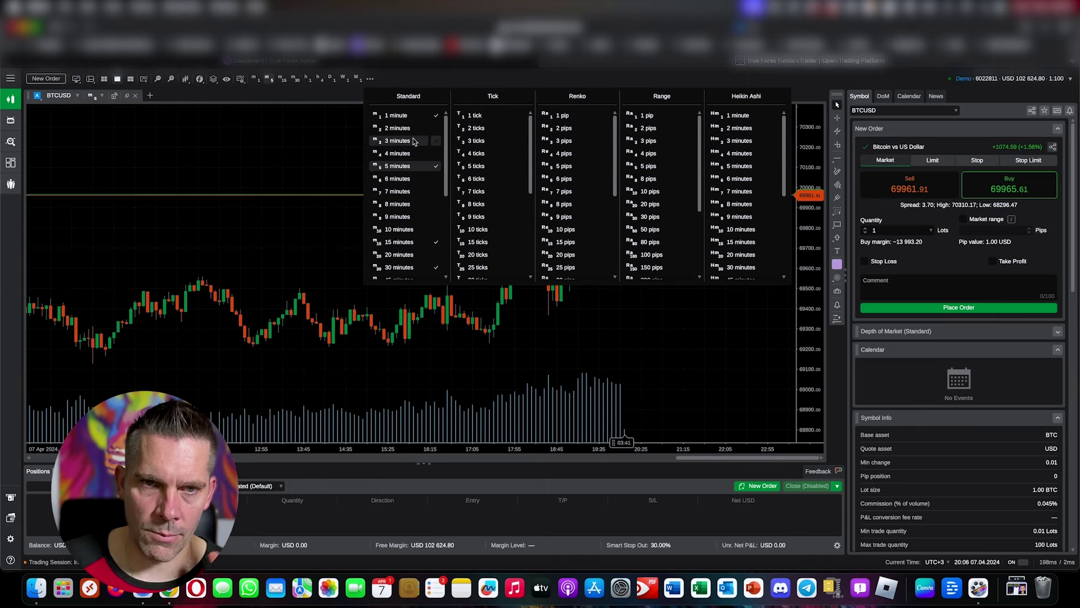
{"action": "left_click", "coordinate": [315, 128]}
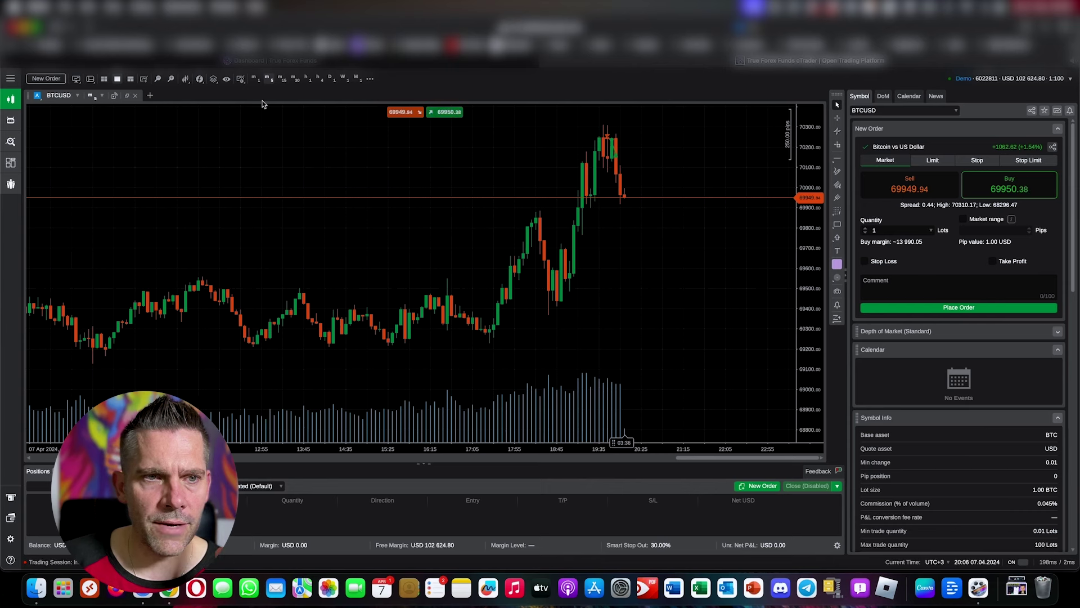
Measure the drop from the recent BTCUSD high to the latest candle with the Crosshair tool.
{"action": "left_click", "coordinate": [838, 118]}
{"action": "left_click_drag", "start_coordinate": [601, 128], "coordinate": [622, 208]}
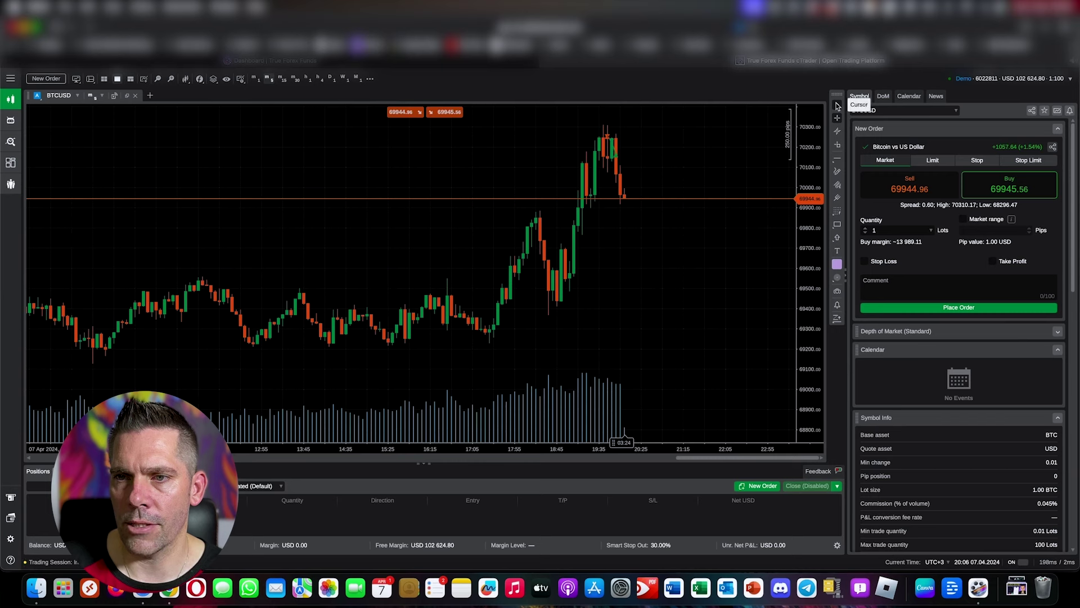
Draw a Fibonacci retracement on the BTCUSD chart from the swing low at about 69369 up to about 70289.
{"action": "mouse_move", "coordinate": [837, 159]}
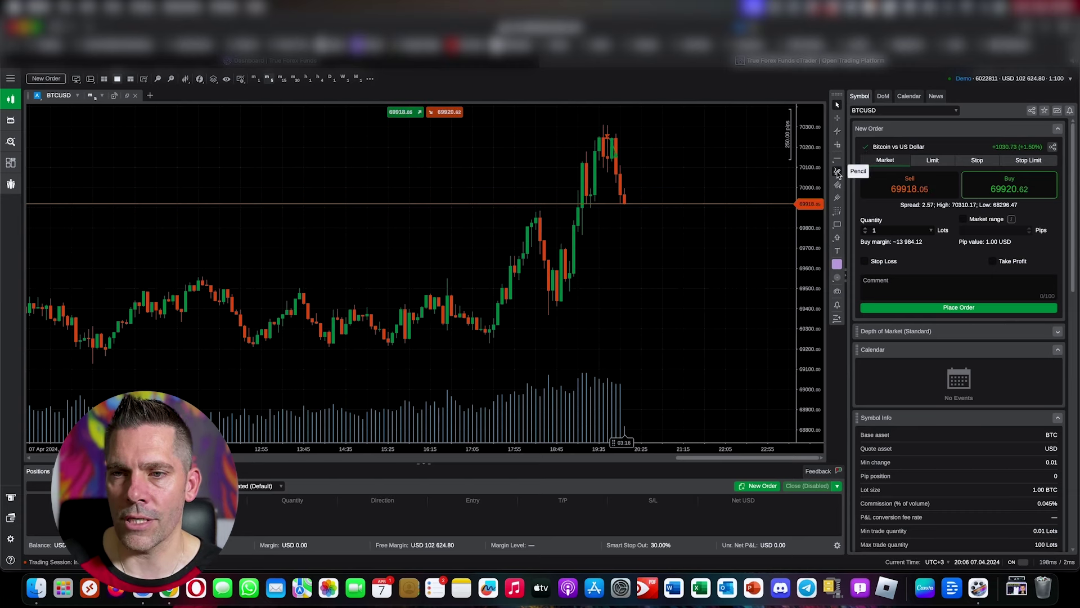
{"action": "mouse_move", "coordinate": [838, 211]}
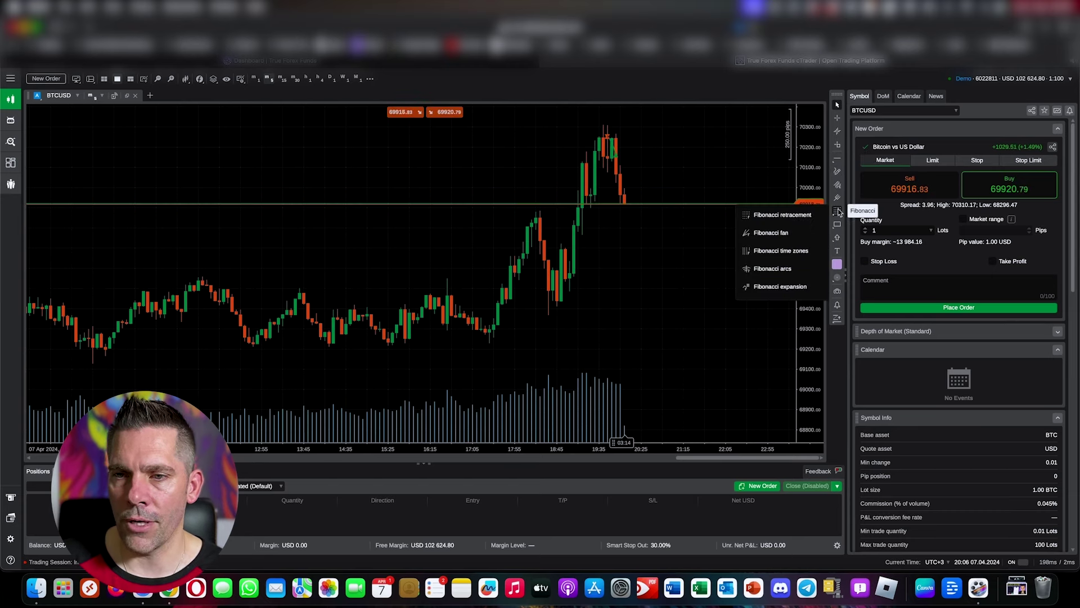
{"action": "left_click", "coordinate": [770, 216]}
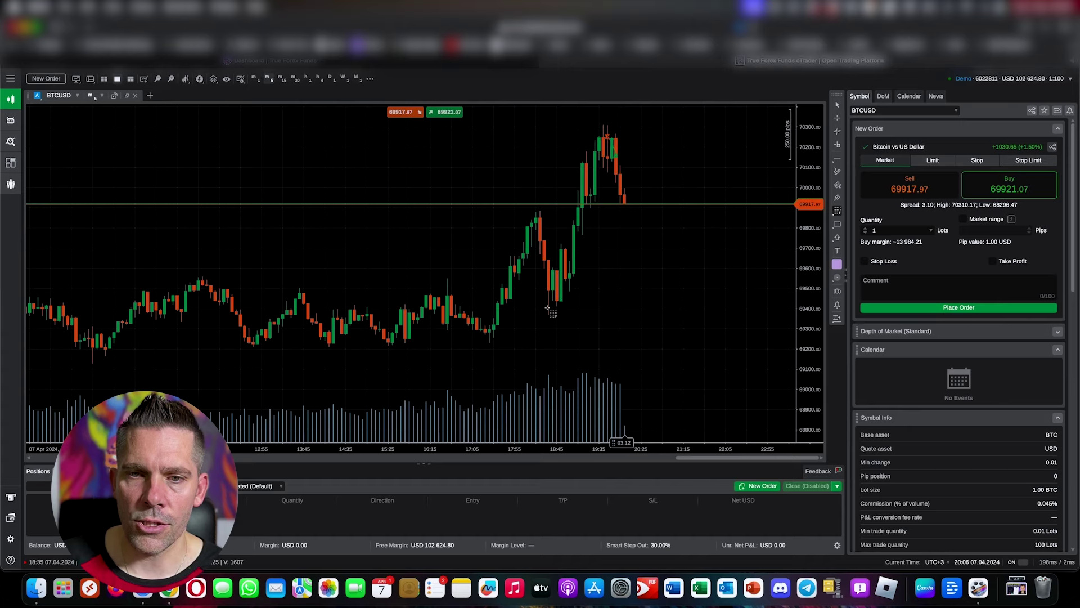
{"action": "left_click_drag", "start_coordinate": [549, 310], "coordinate": [627, 128]}
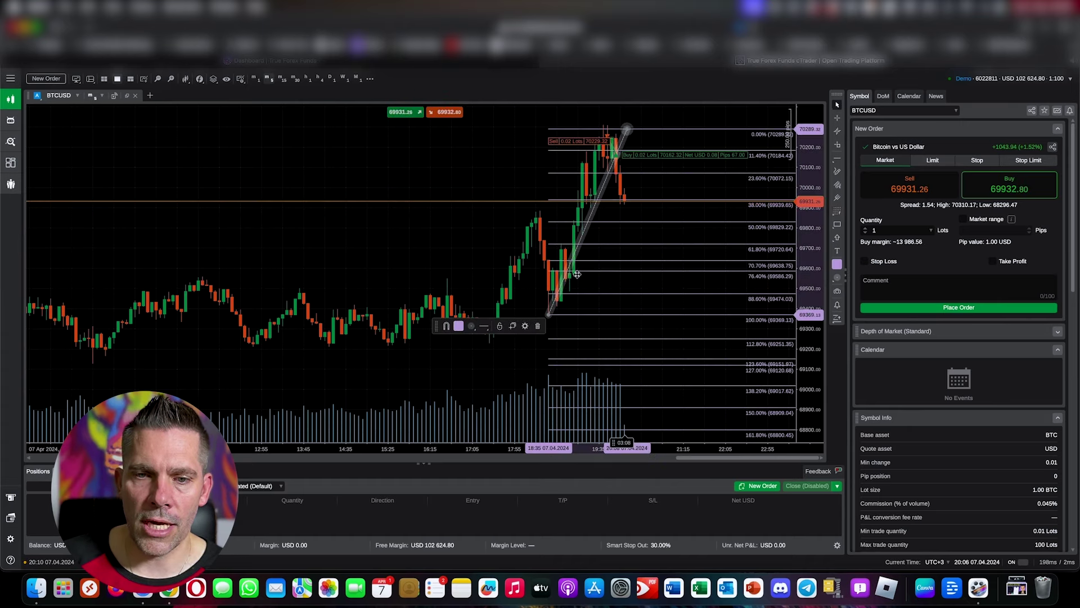
Inspect the Fibonacci retracement's level settings and delete the drawing from the BTCUSD chart.
{"action": "left_click", "coordinate": [525, 326]}
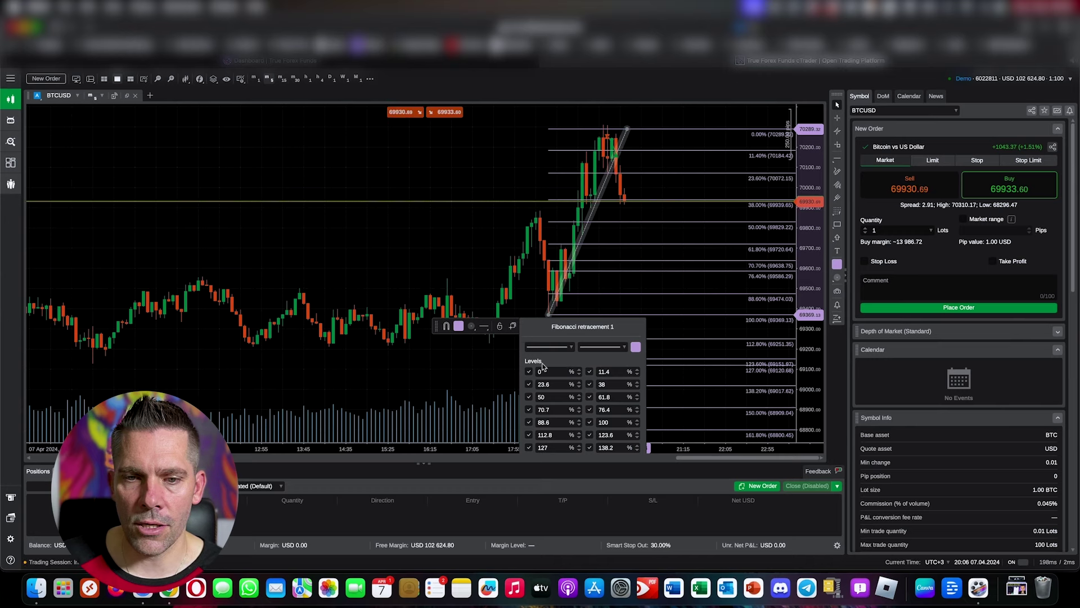
{"action": "left_click", "coordinate": [544, 298]}
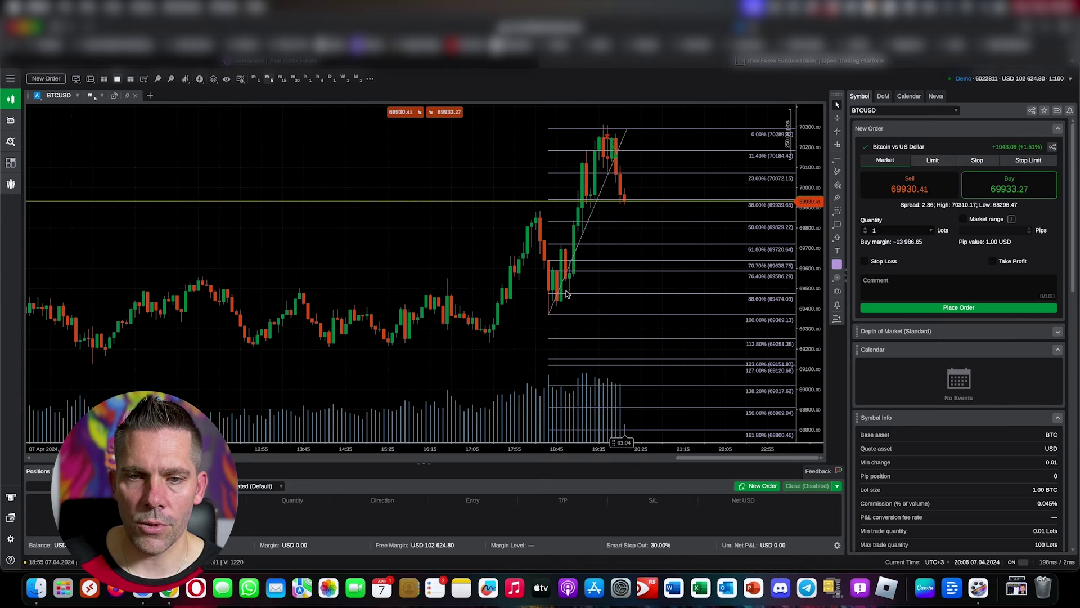
{"action": "left_click", "coordinate": [523, 318]}
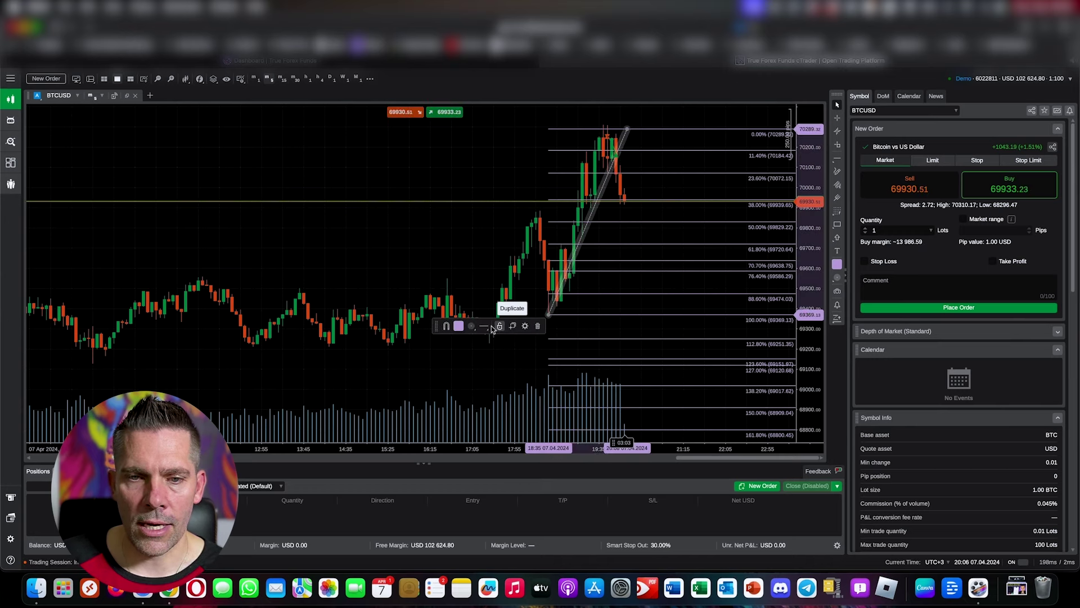
{"action": "left_click", "coordinate": [539, 325]}
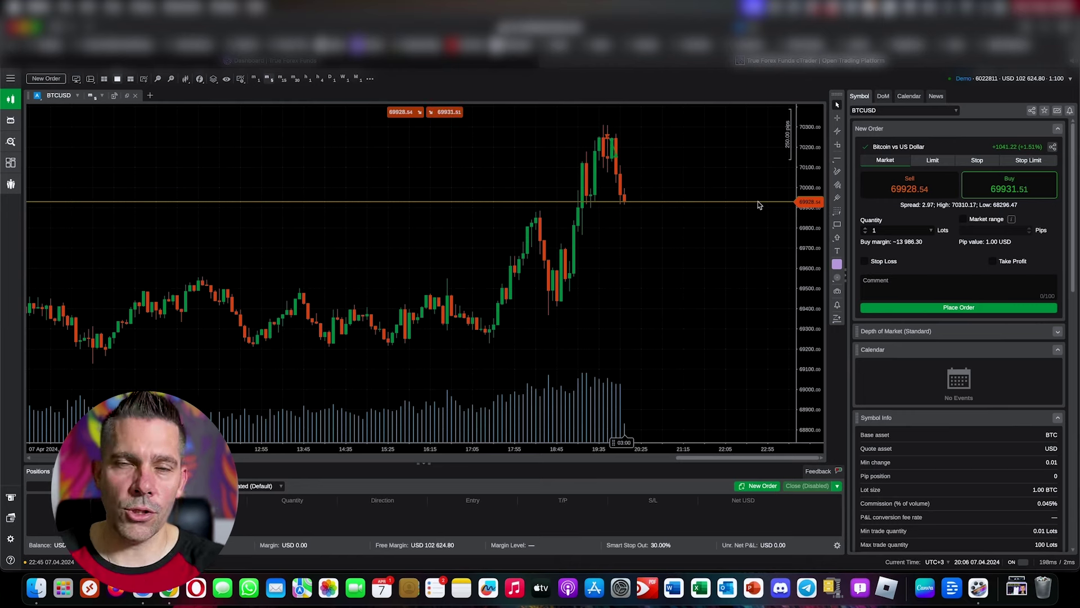
{"action": "left_click", "coordinate": [837, 172]}
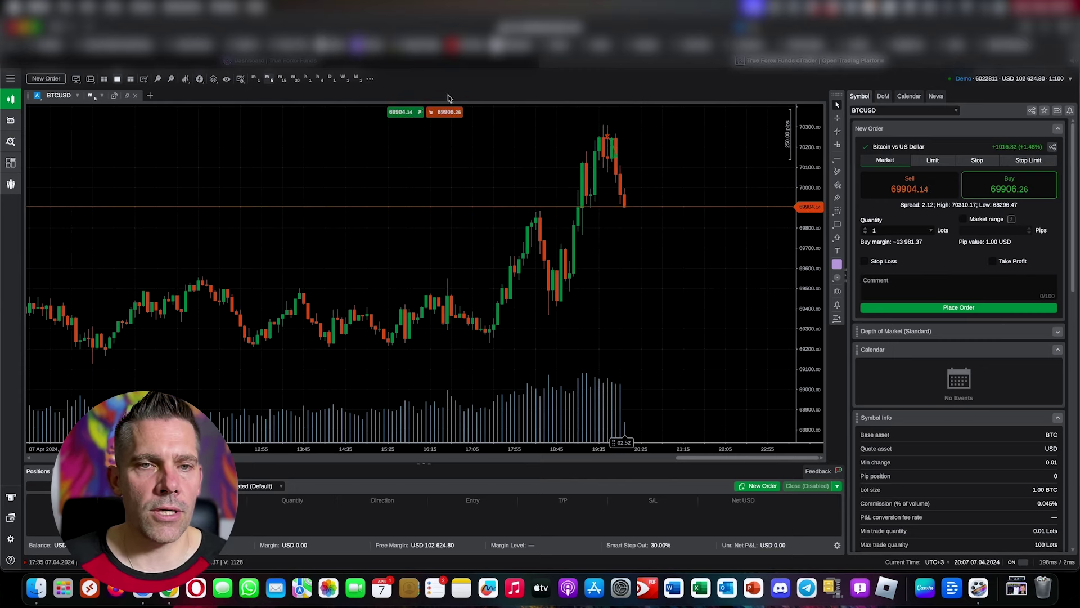
Buy 0.01 lots of BTCUSD with the quick trade controls on the chart and check the open position.
{"action": "mouse_move", "coordinate": [441, 116]}
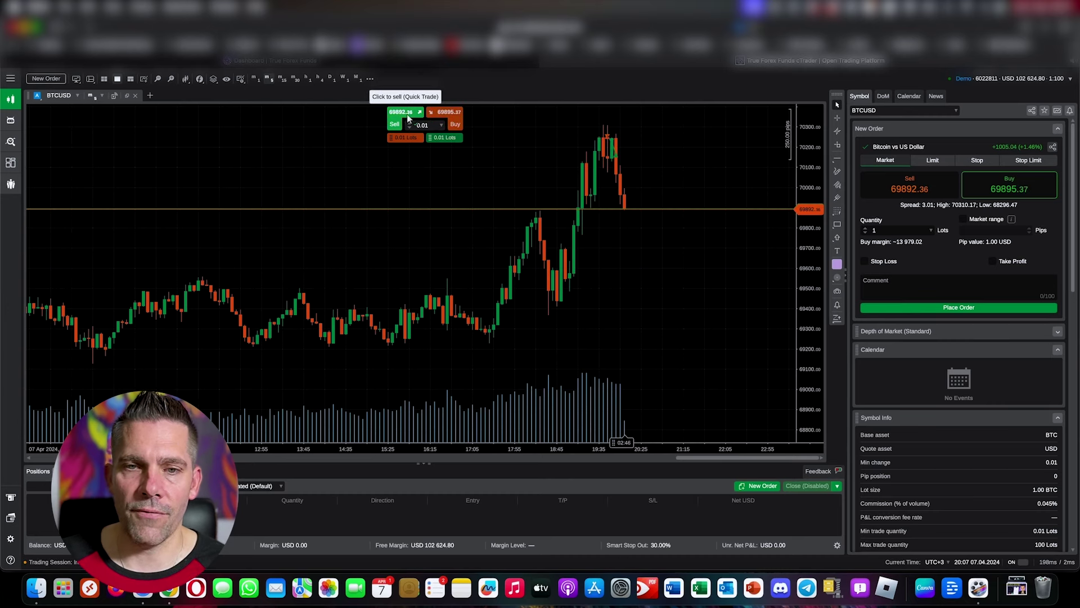
{"action": "left_click", "coordinate": [456, 121]}
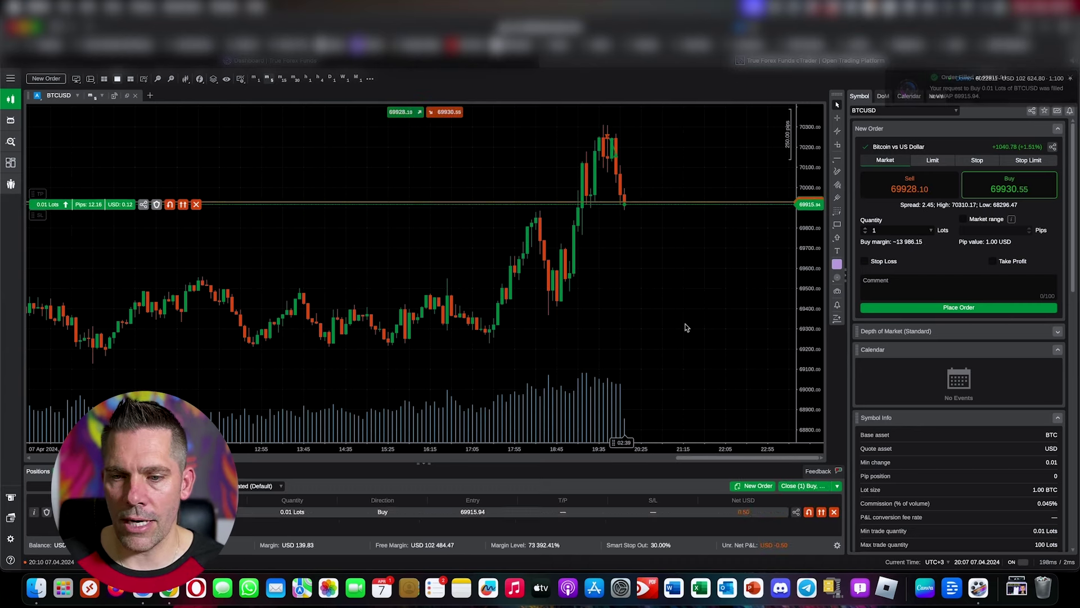
{"action": "left_click", "coordinate": [396, 513]}
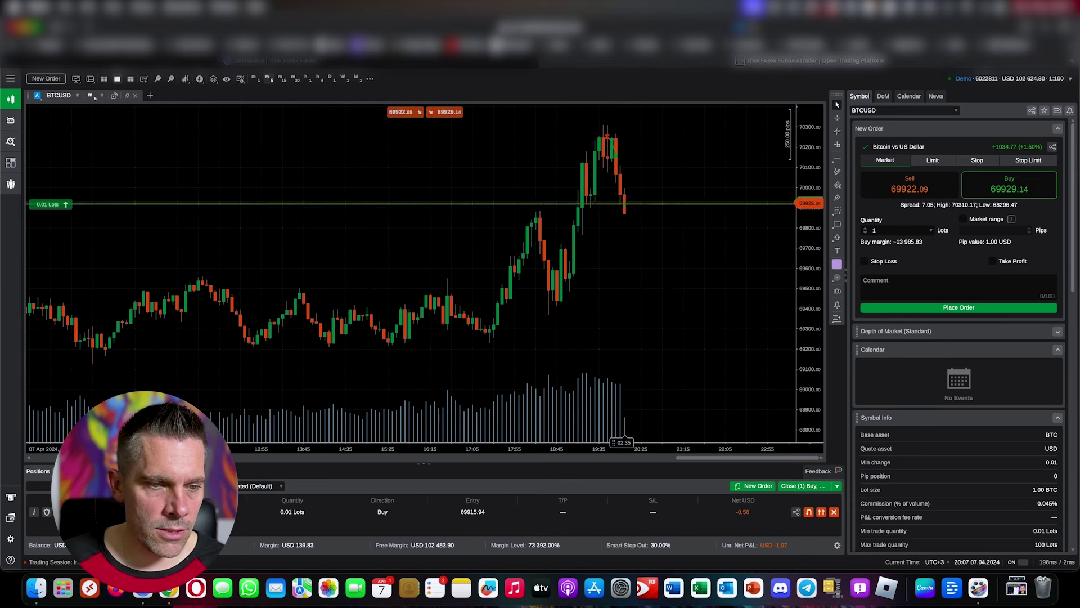
Review the account's trade history and close the open 0.01-lot BTCUSD buy position.
{"action": "left_click", "coordinate": [78, 486]}
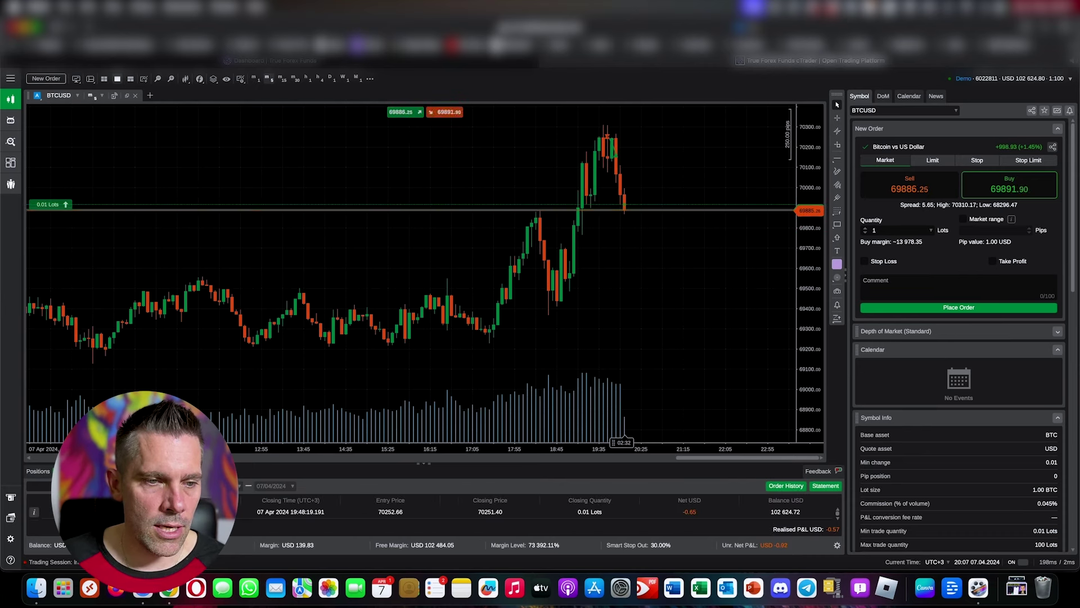
{"action": "left_click", "coordinate": [48, 473]}
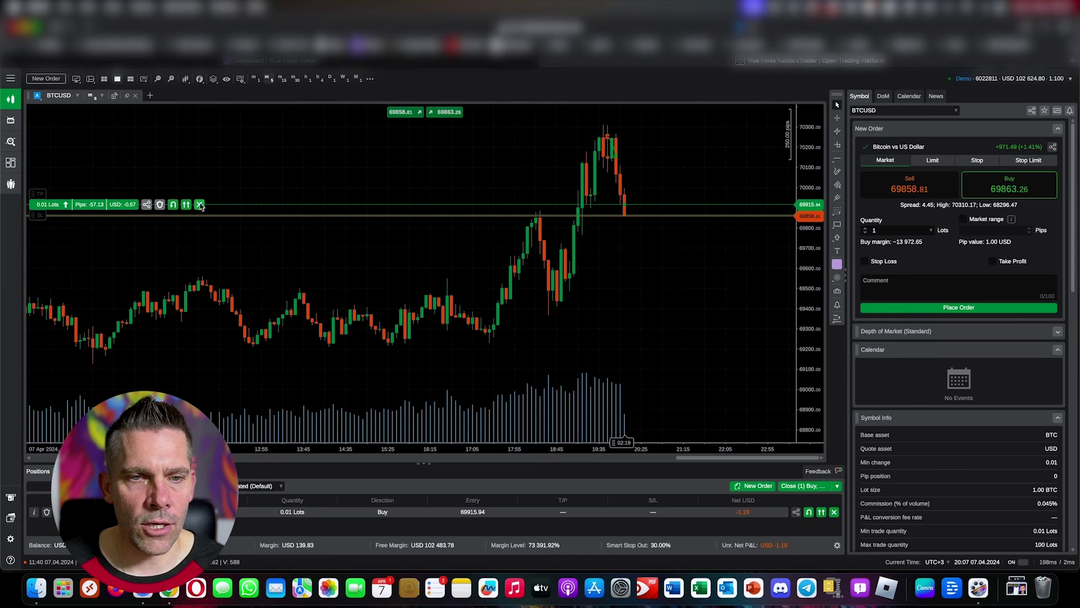
{"action": "left_click", "coordinate": [199, 205]}
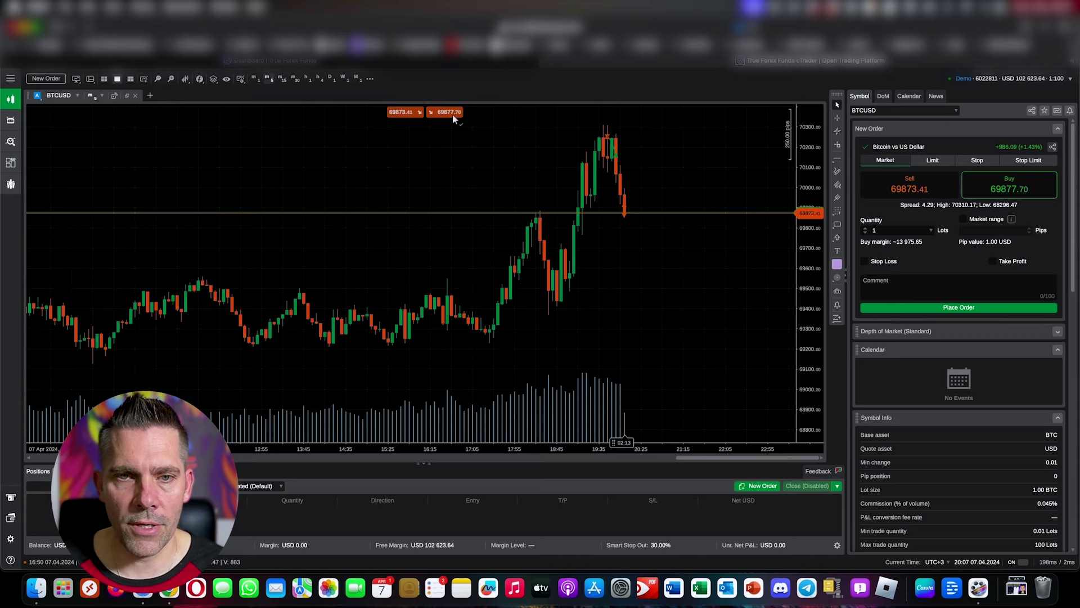
Buy another 0.01 lots of BTCUSD and set its take profit to 70040.89 and stop loss to 69648.77.
{"action": "mouse_move", "coordinate": [452, 115]}
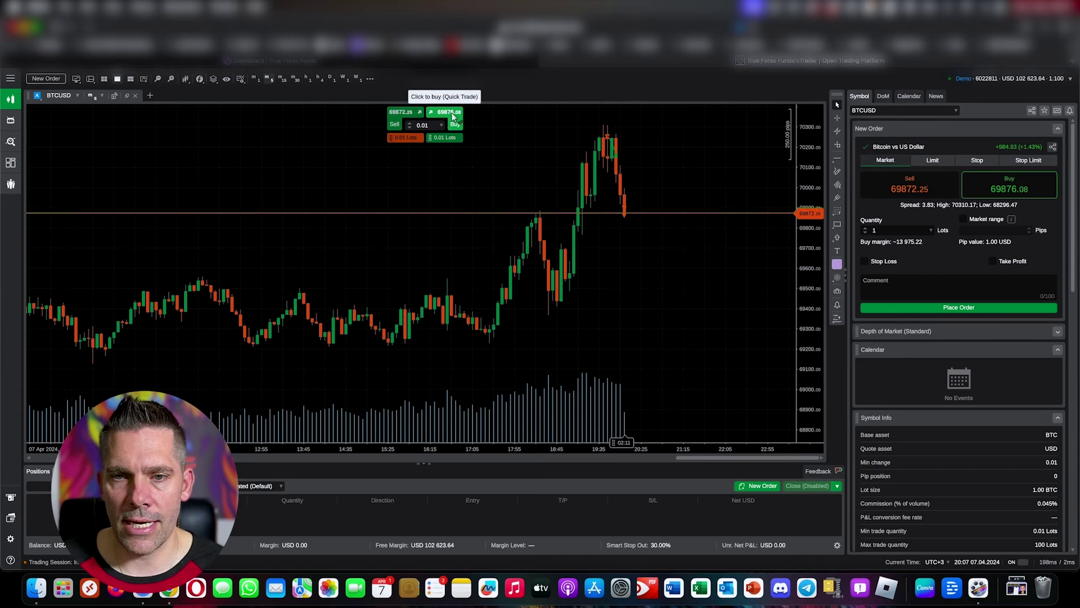
{"action": "left_click", "coordinate": [452, 115]}
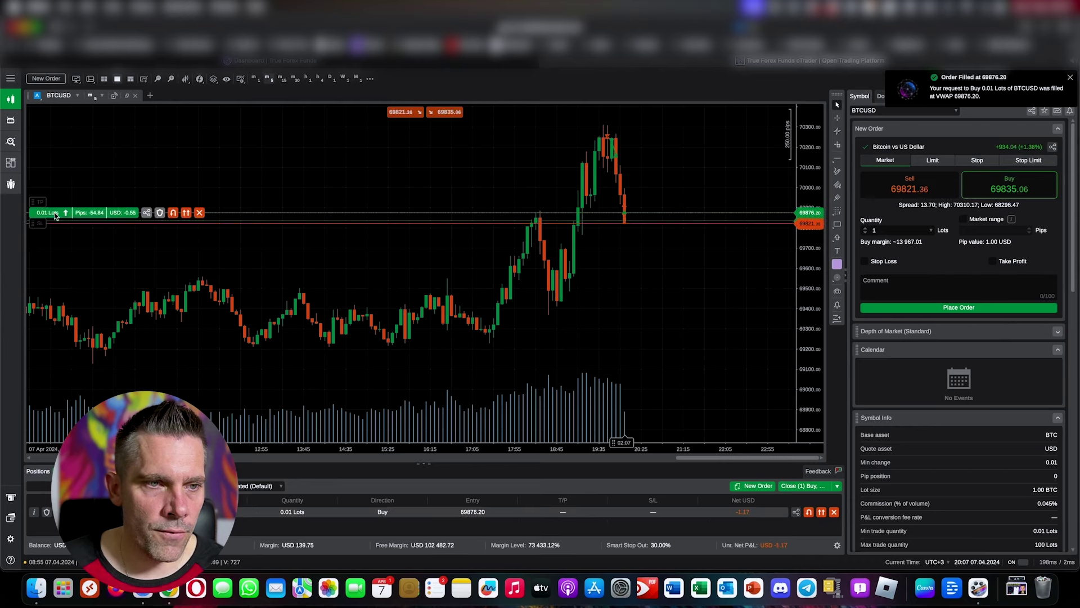
{"action": "left_click_drag", "start_coordinate": [40, 202], "coordinate": [42, 179]}
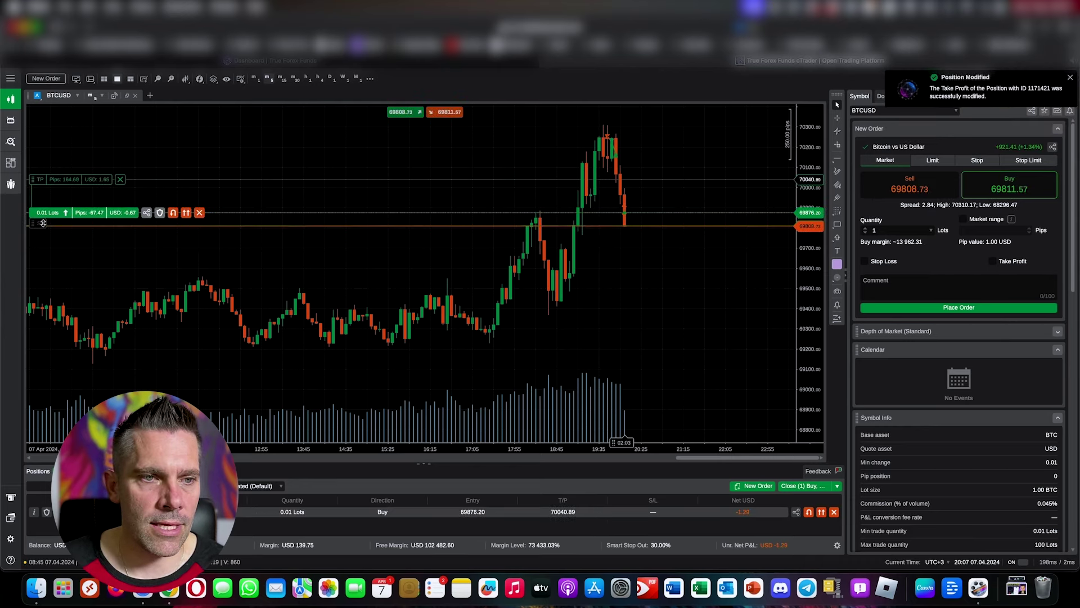
{"action": "left_click_drag", "start_coordinate": [38, 223], "coordinate": [43, 262]}
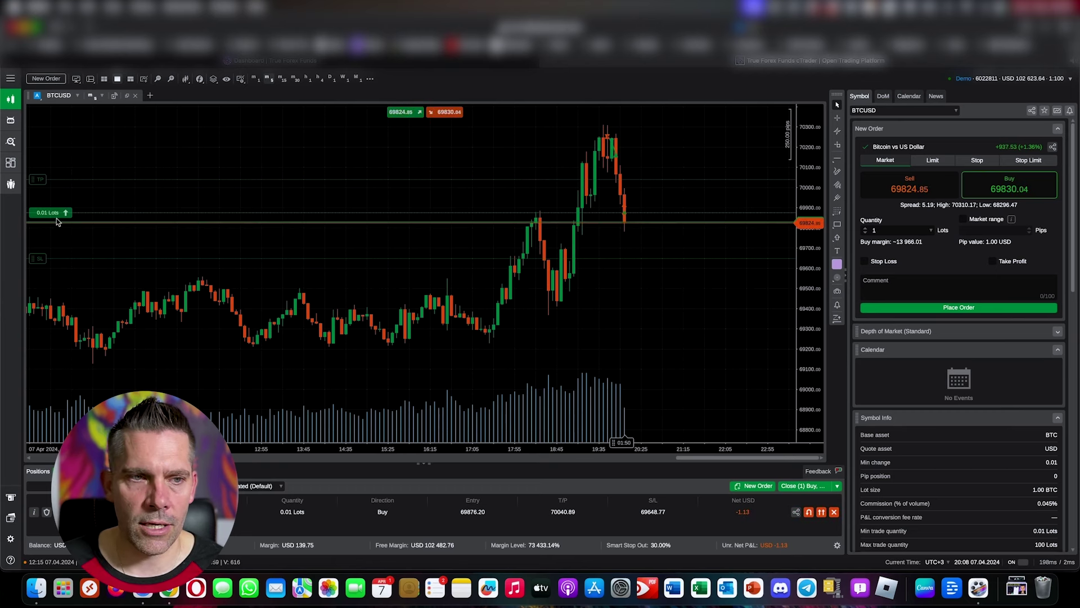
{"action": "mouse_move", "coordinate": [122, 216]}
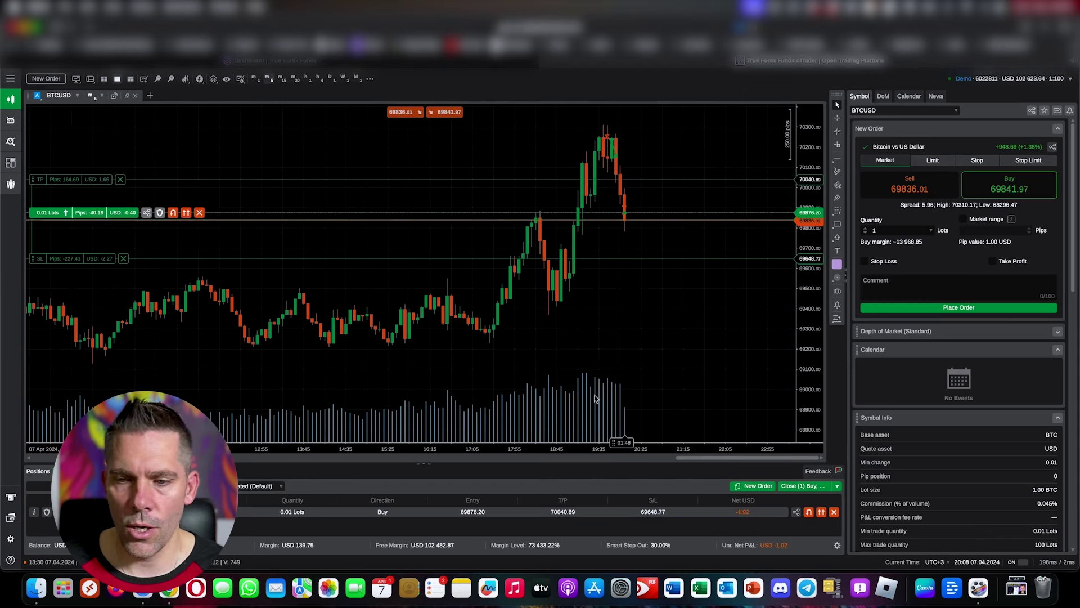
Close the open BTCUSD position and review the pending order options for a chart level above the current price.
{"action": "left_click", "coordinate": [835, 513]}
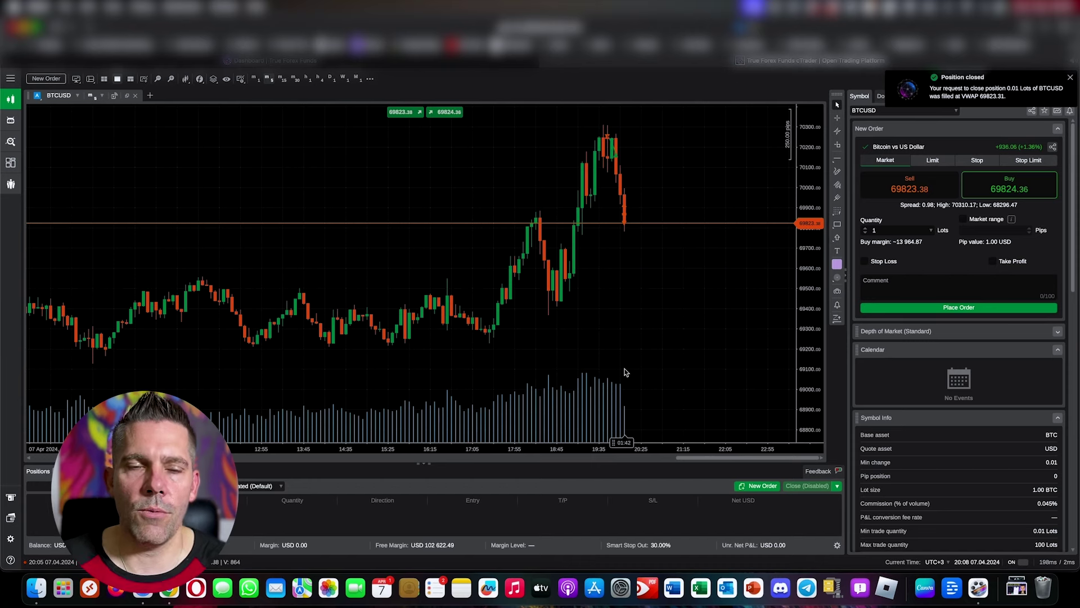
{"action": "right_click", "coordinate": [629, 190]}
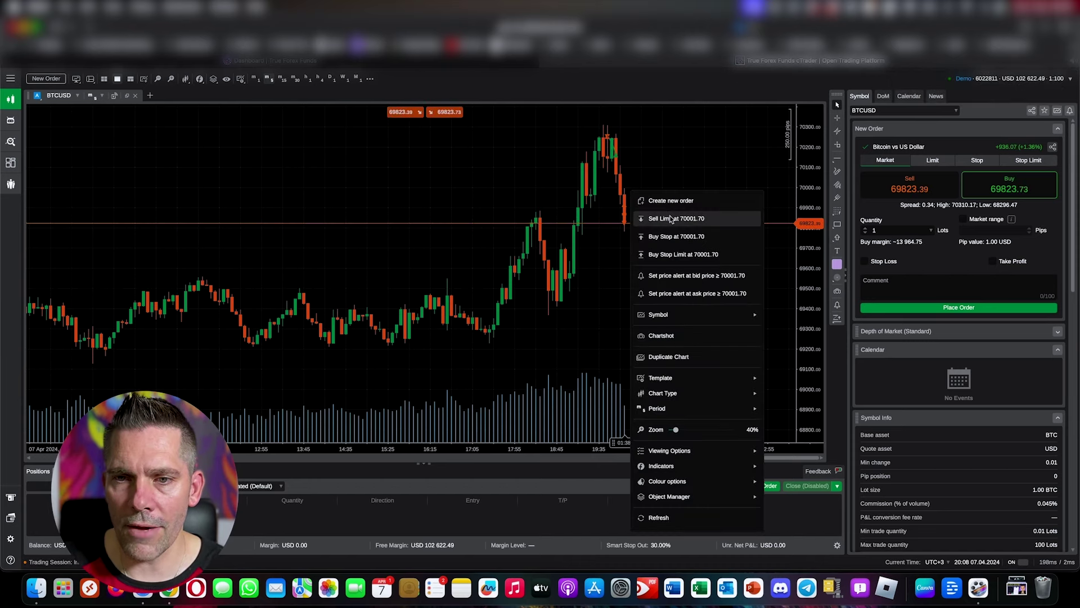
{"action": "left_click", "coordinate": [641, 181]}
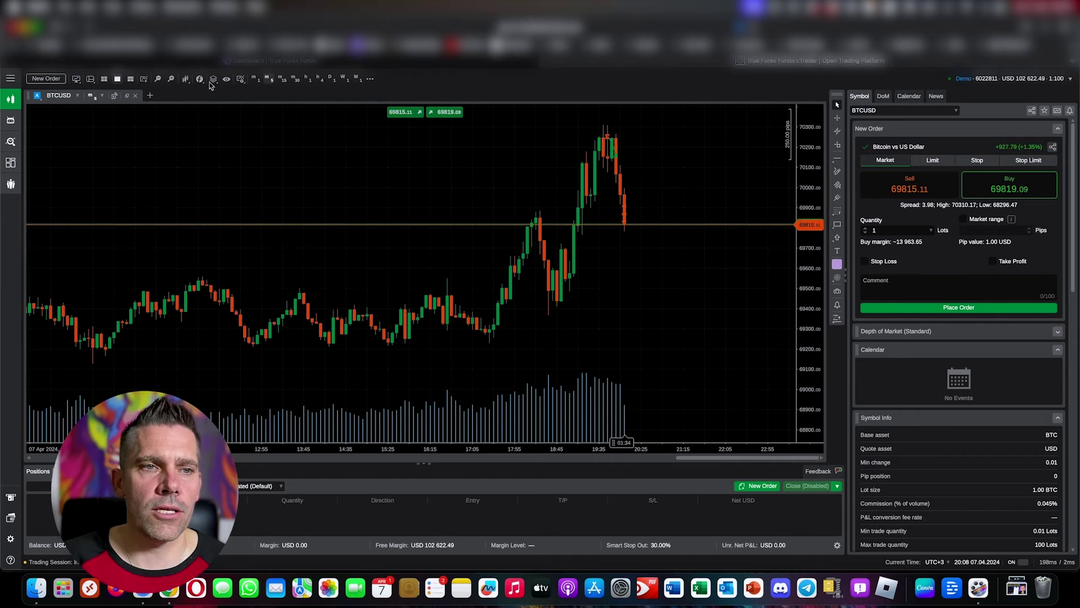
Draft a new BTCUSD sell limit order with an entry price of 70200 and discard it without placing it.
{"action": "left_click", "coordinate": [46, 79]}
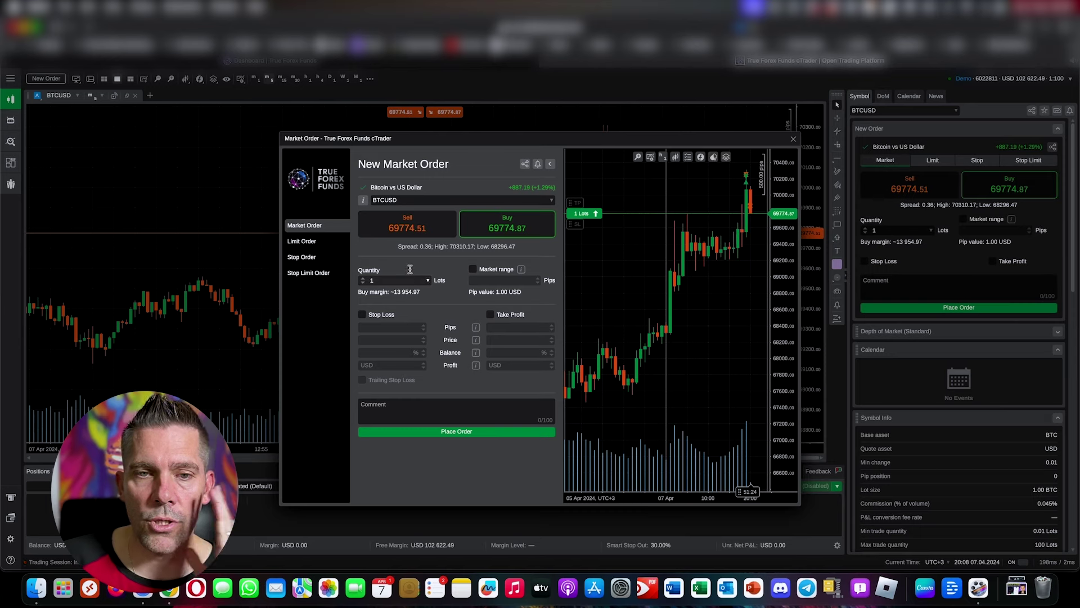
{"action": "left_click", "coordinate": [310, 242]}
{"action": "left_click", "coordinate": [408, 219]}
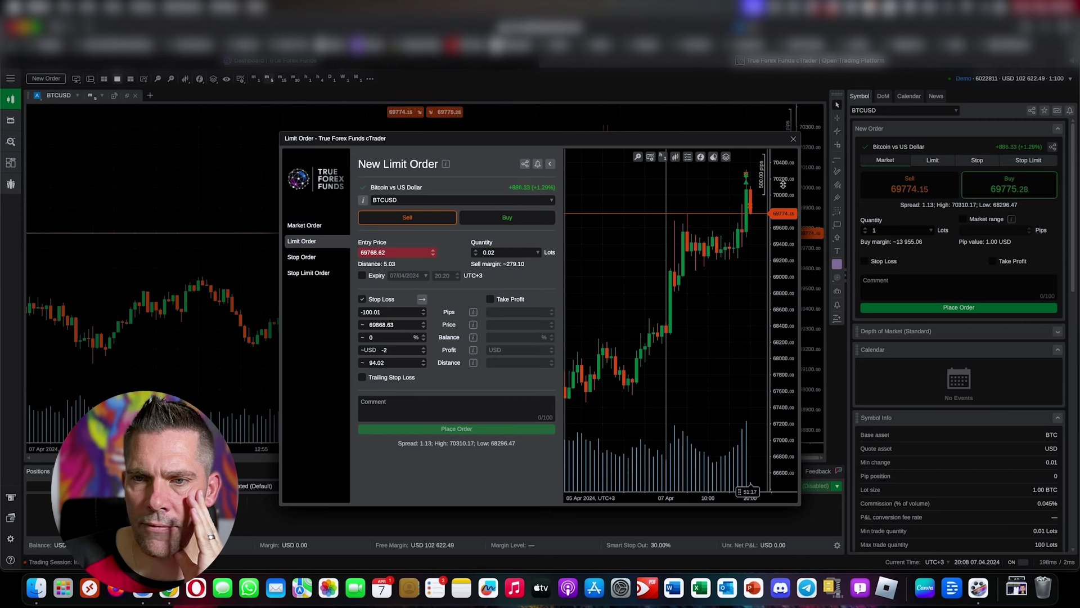
{"action": "double_click", "coordinate": [387, 252]}
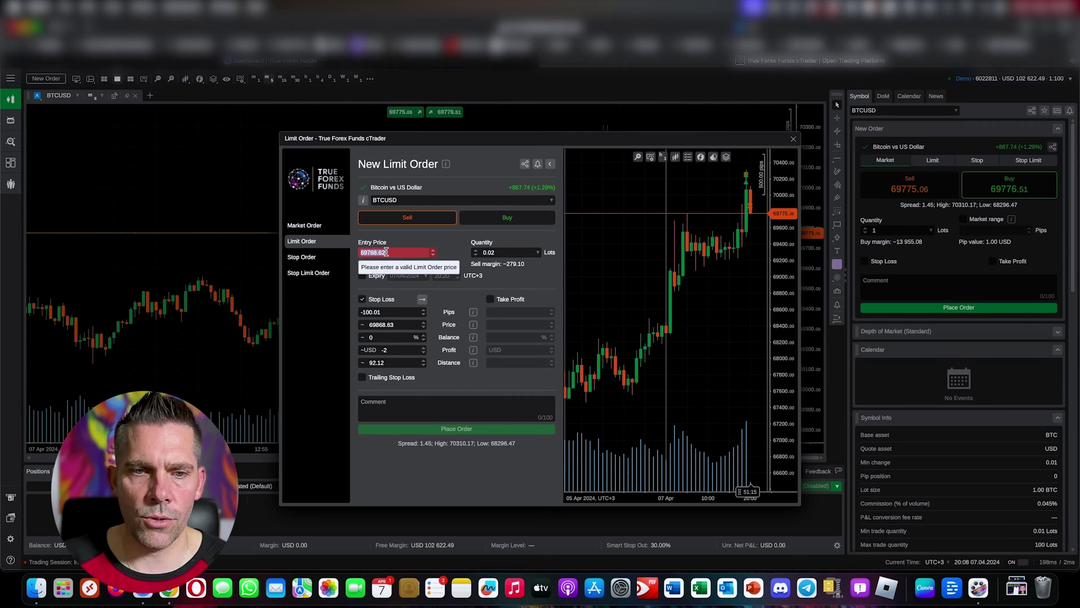
{"action": "type", "text": "7"}
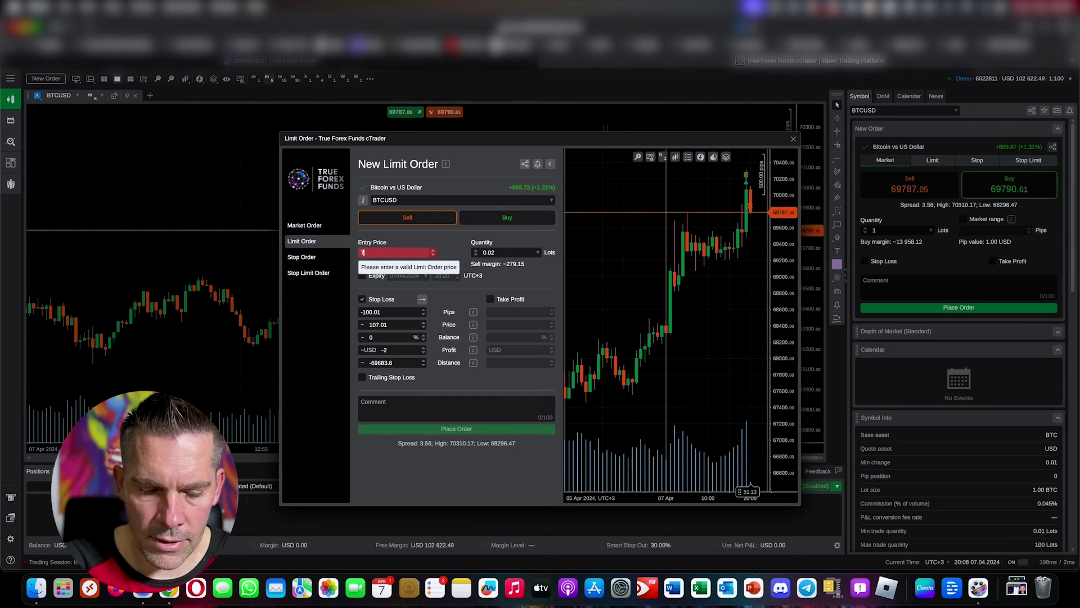
{"action": "type", "text": "0200"}
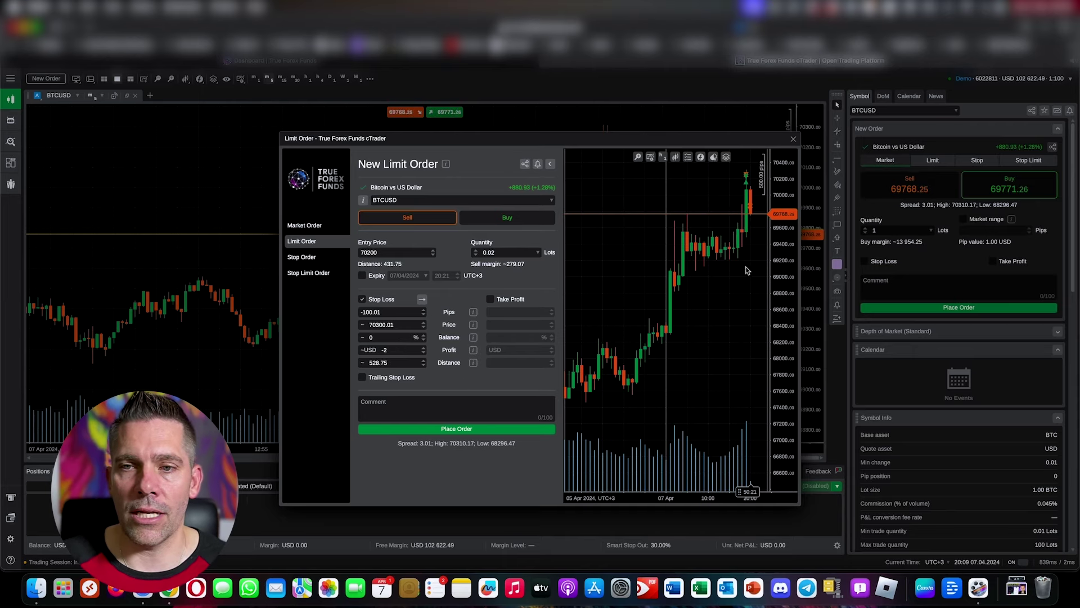
{"action": "left_click", "coordinate": [794, 139]}
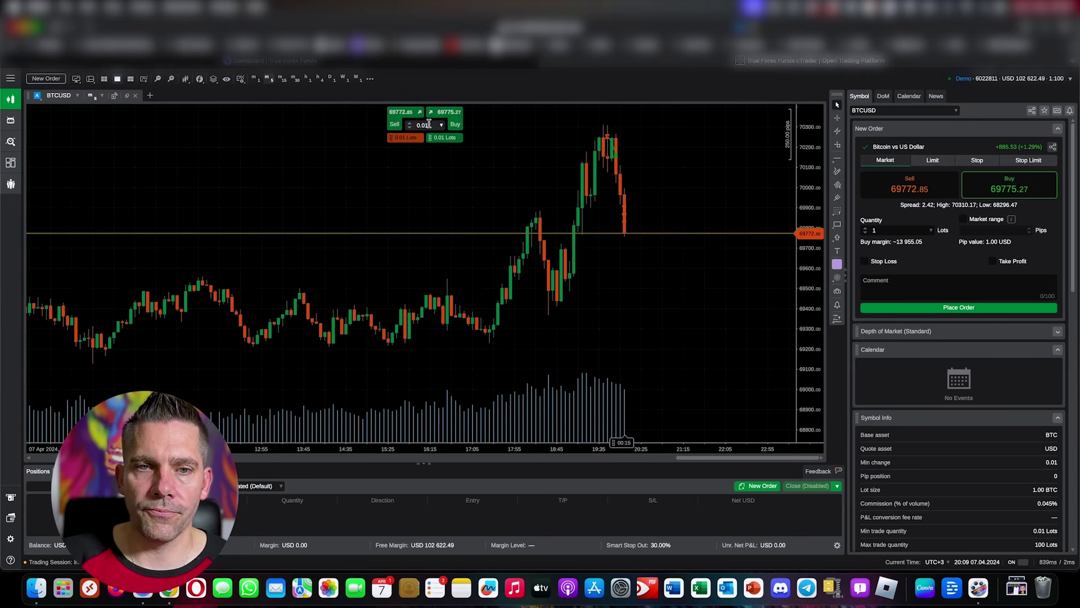
Set the quick trade quantity to 0.03 lots and place a BTCUSD sell limit order at 70103.65 from the chart.
{"action": "mouse_move", "coordinate": [429, 124]}
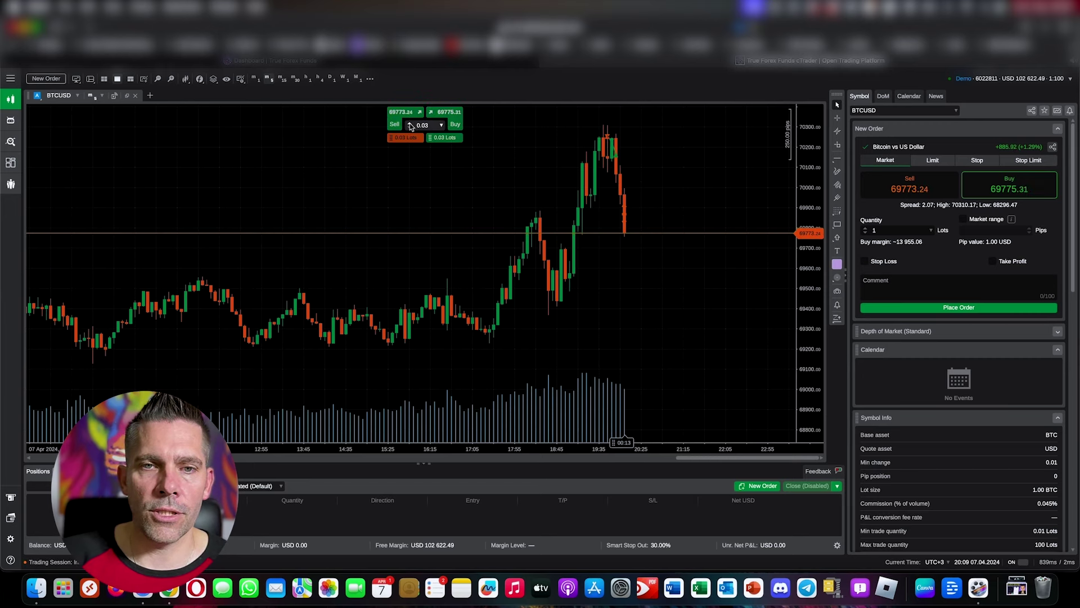
{"action": "right_click", "coordinate": [629, 169]}
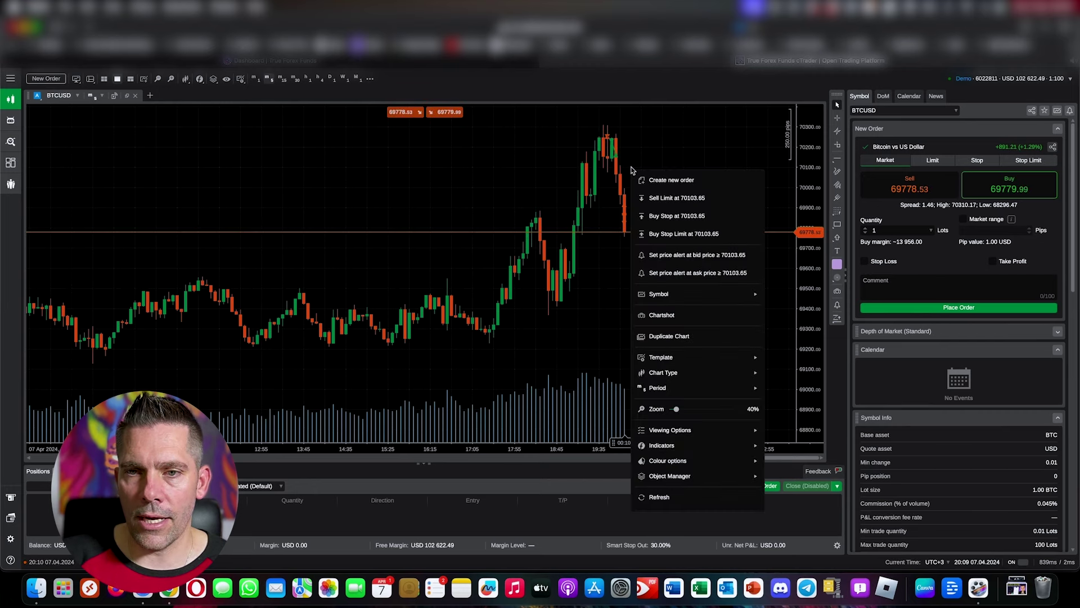
{"action": "left_click", "coordinate": [677, 198]}
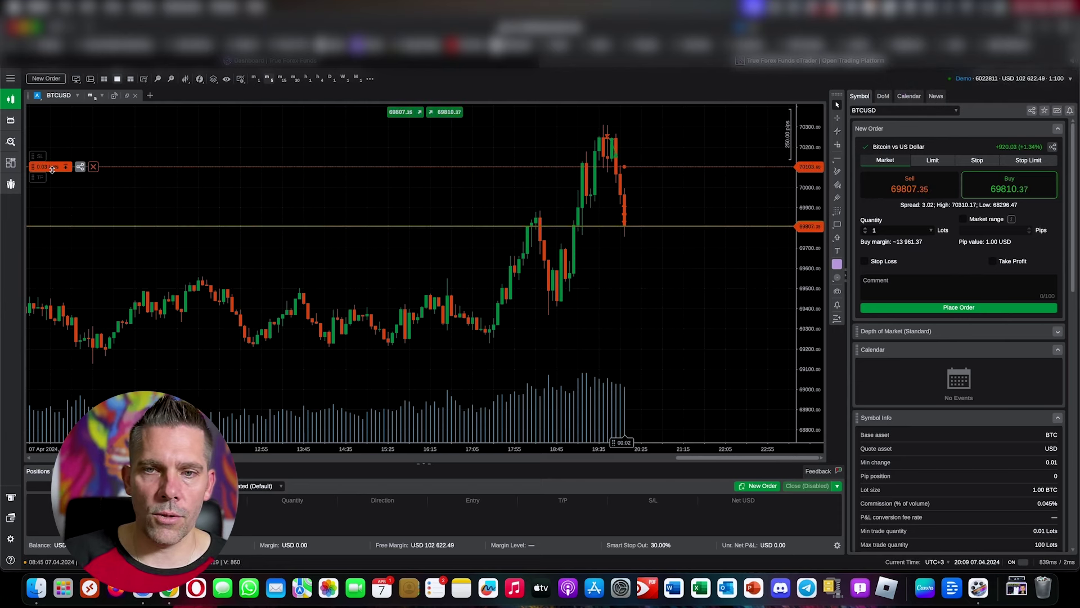
Give the pending sell limit order a stop loss about 212 pips above its entry and a take profit about 303 pips below.
{"action": "mouse_move", "coordinate": [37, 162]}
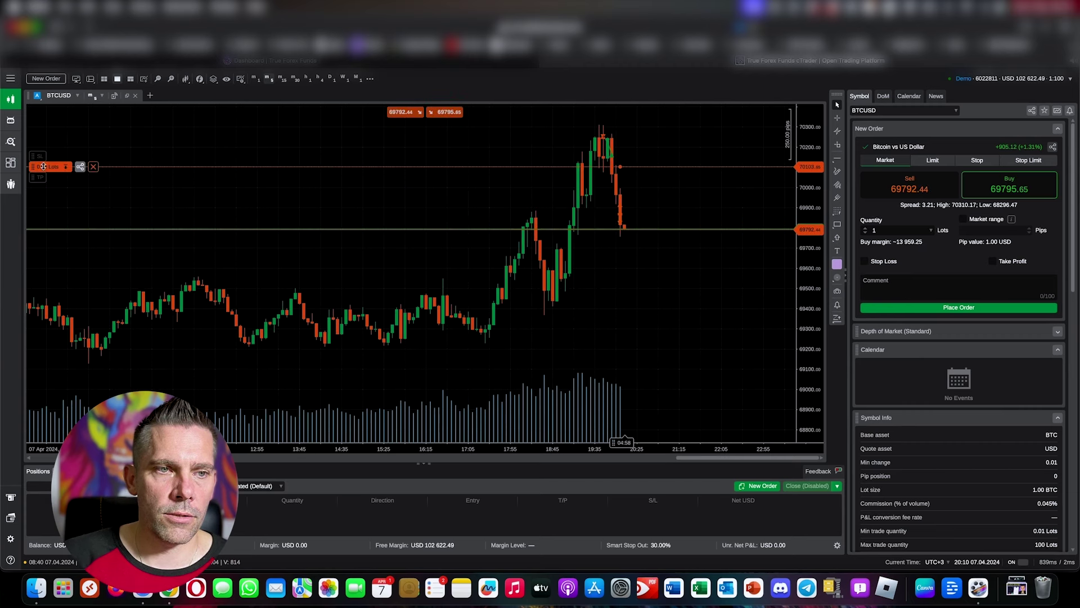
{"action": "left_click_drag", "start_coordinate": [39, 157], "coordinate": [46, 125]}
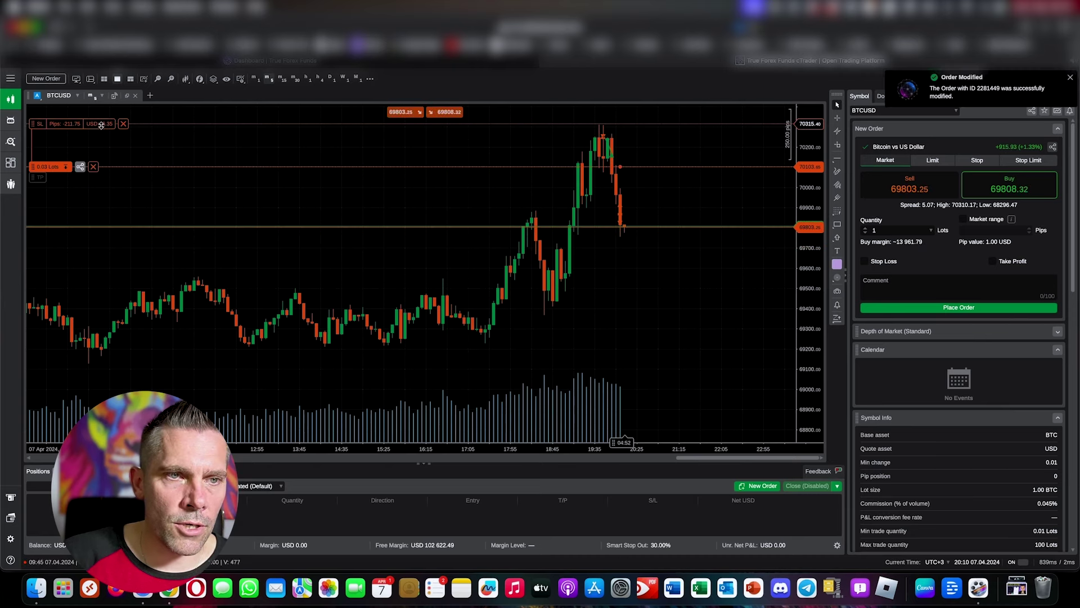
{"action": "left_click_drag", "start_coordinate": [39, 178], "coordinate": [42, 228]}
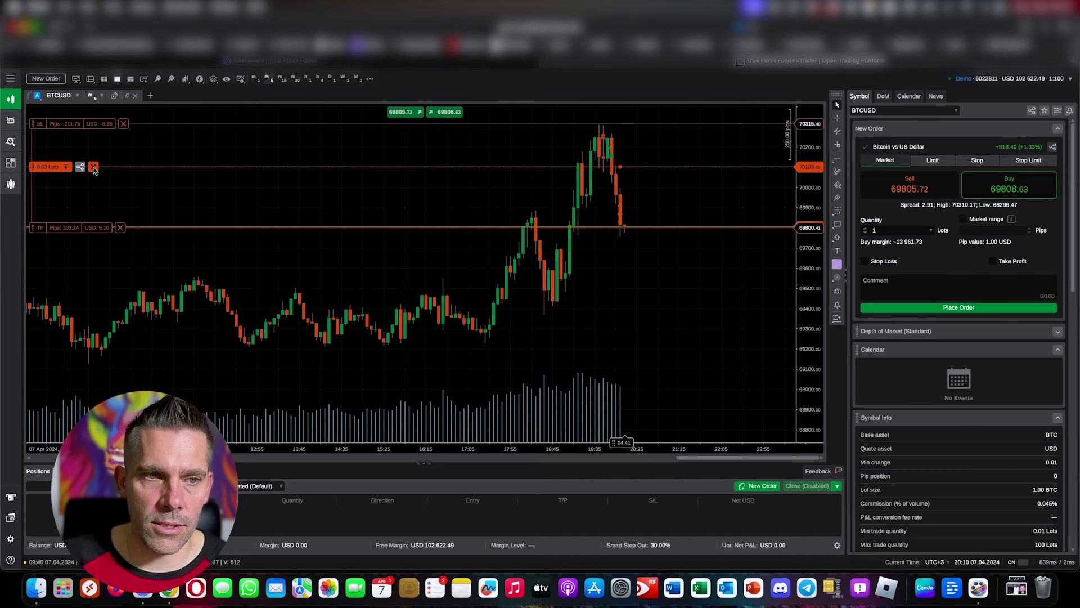
Cancel the pending BTCUSD sell limit order and check the list of pending orders.
{"action": "left_click", "coordinate": [94, 167]}
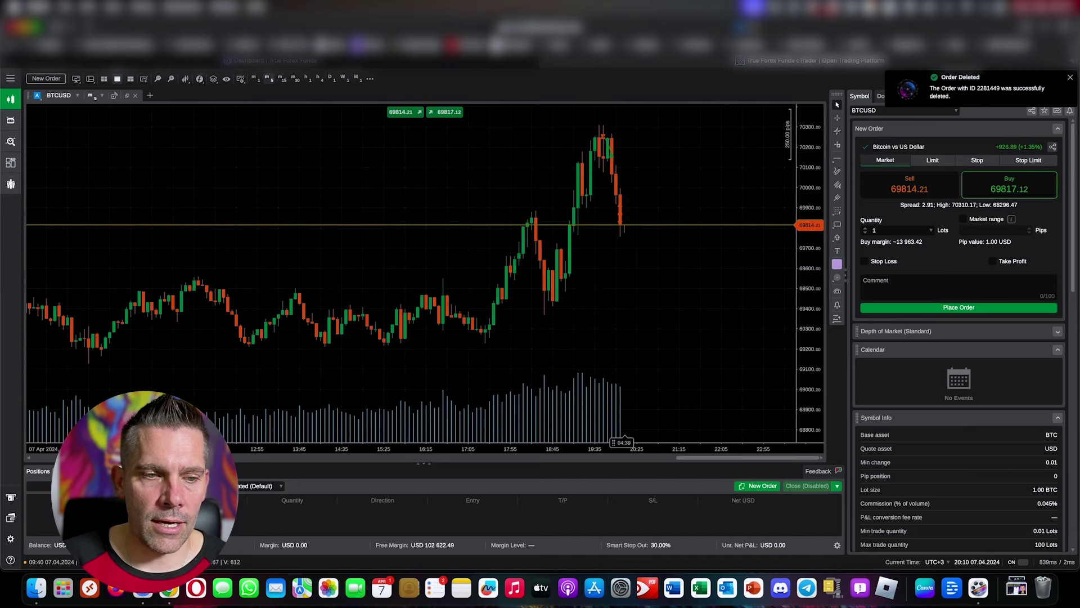
{"action": "left_click", "coordinate": [70, 471]}
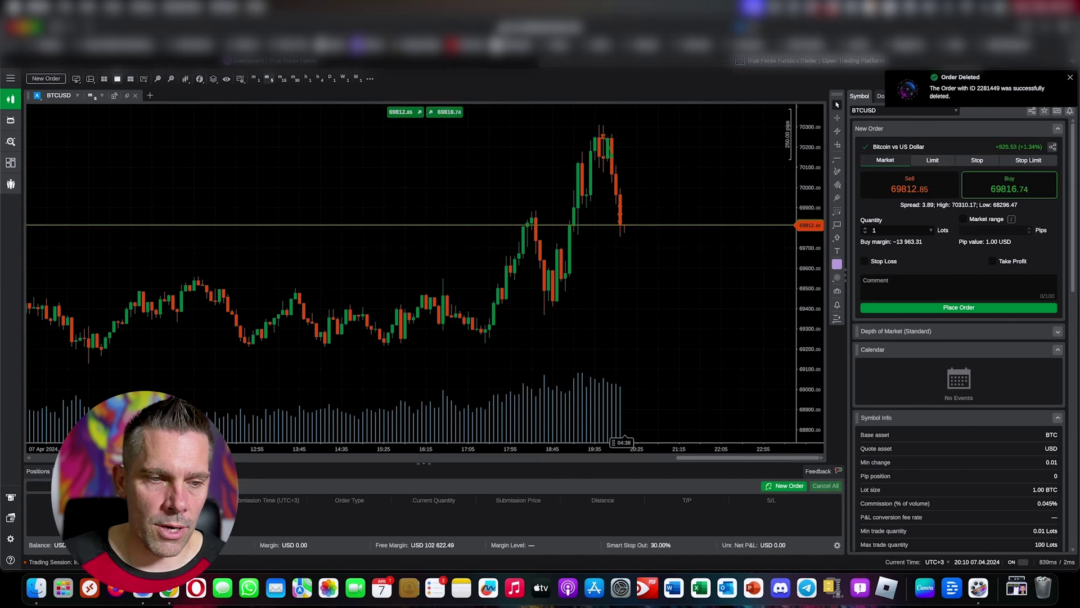
{"action": "left_click", "coordinate": [47, 474]}
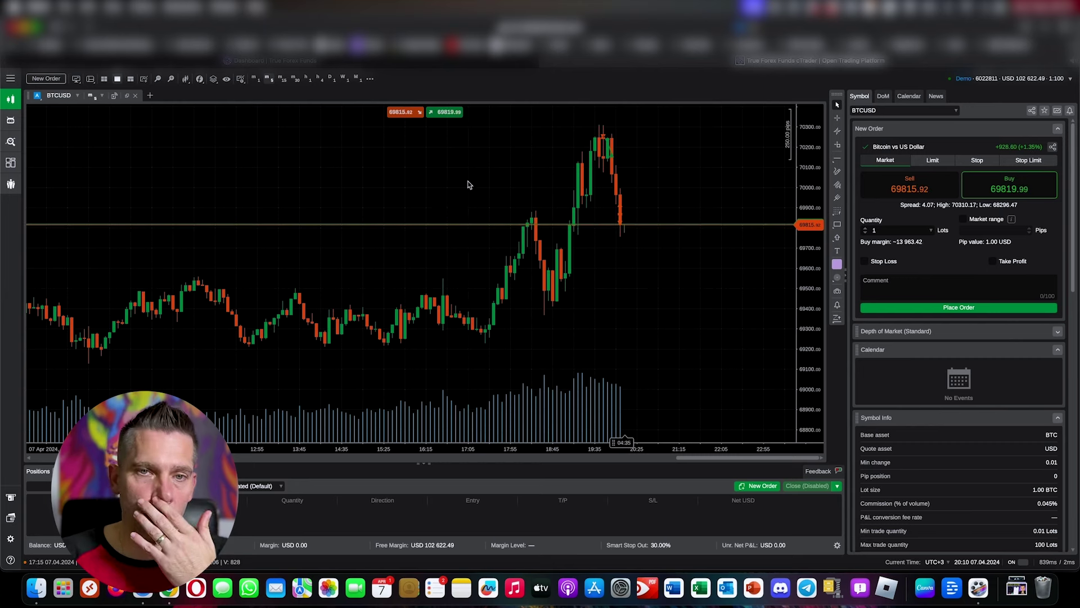
Buy 0.03 lots of BTCUSD with quick trade and set its stop loss to 69564.12 and take profit to 70126.17.
{"action": "mouse_move", "coordinate": [431, 113]}
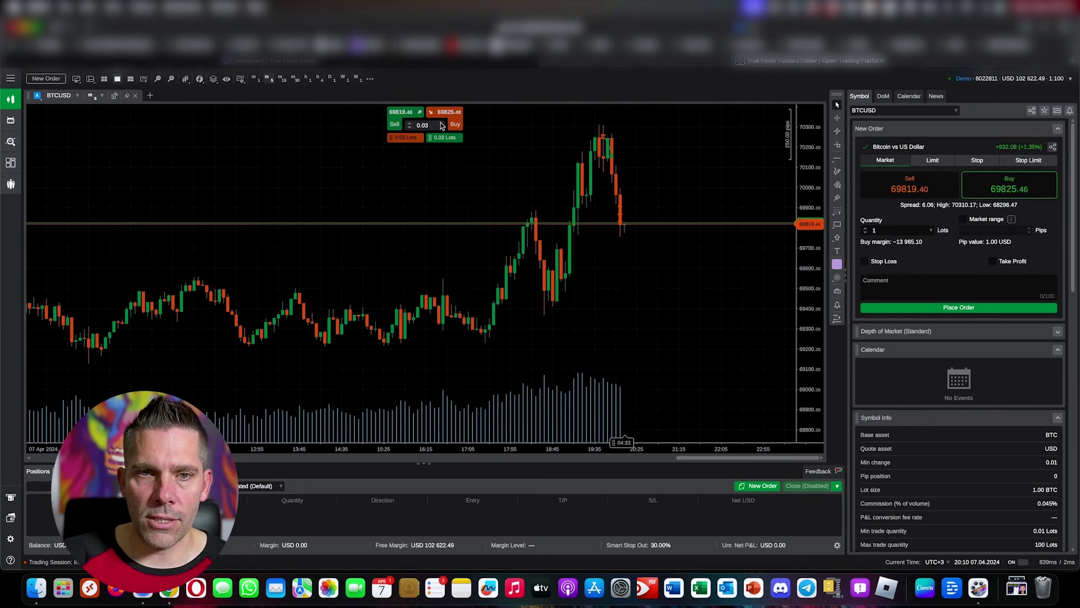
{"action": "left_click", "coordinate": [455, 122]}
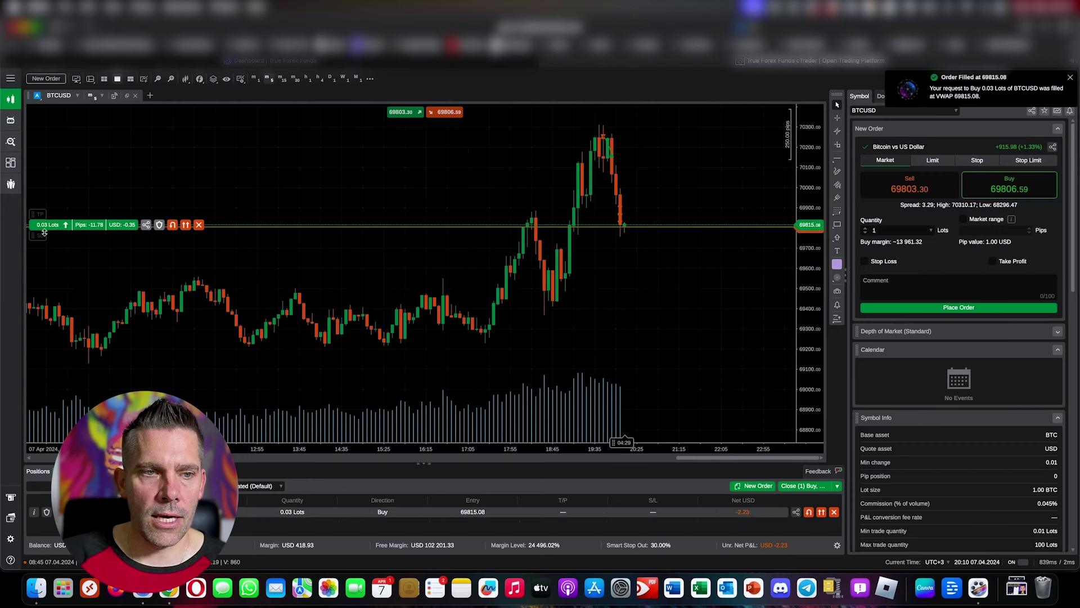
{"action": "left_click_drag", "start_coordinate": [40, 235], "coordinate": [44, 280]}
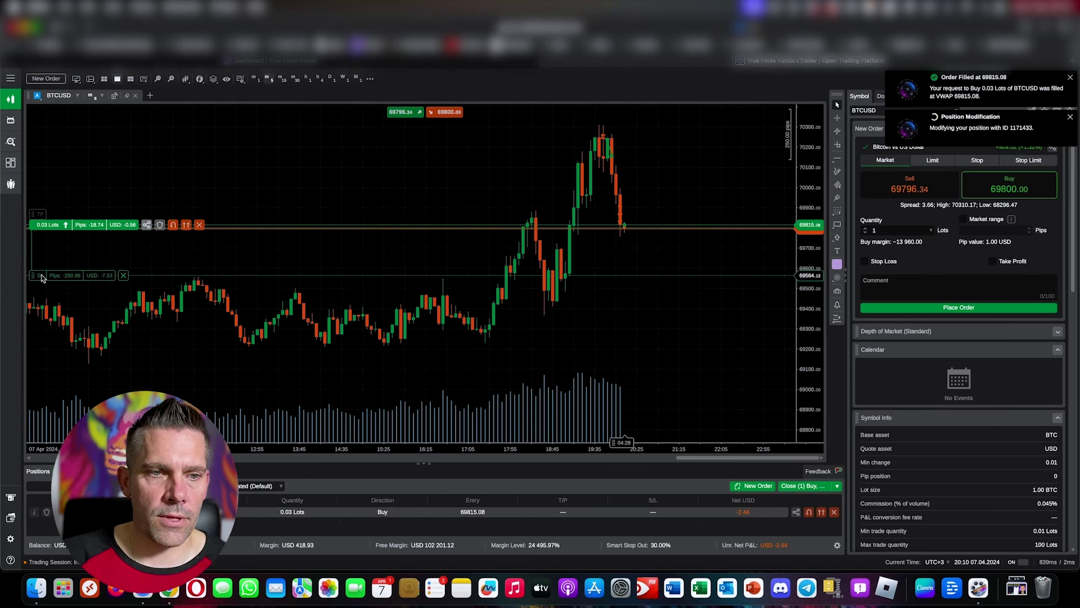
{"action": "left_click_drag", "start_coordinate": [59, 164], "coordinate": [59, 163]}
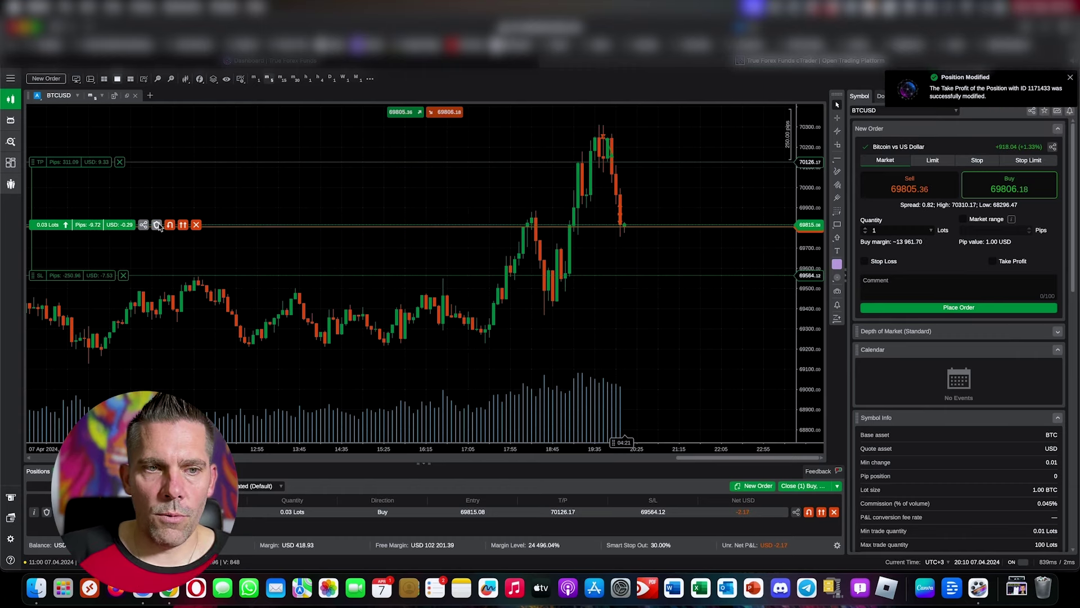
Add an advanced take profit to the 0.03-lot position that closes 0.02 lots at 26 pips.
{"action": "left_click", "coordinate": [157, 225]}
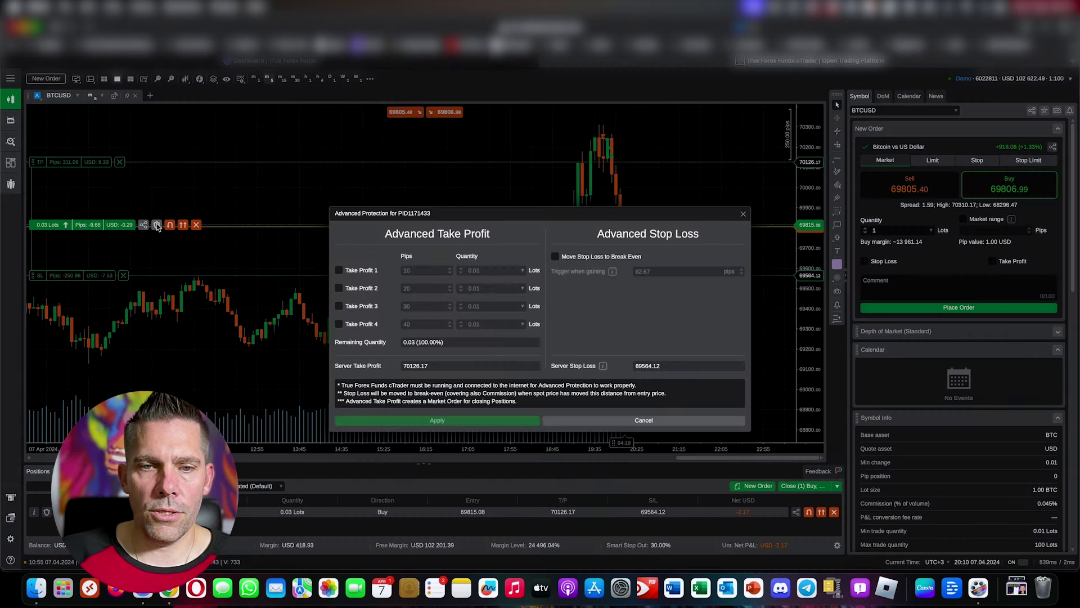
{"action": "left_click", "coordinate": [340, 271]}
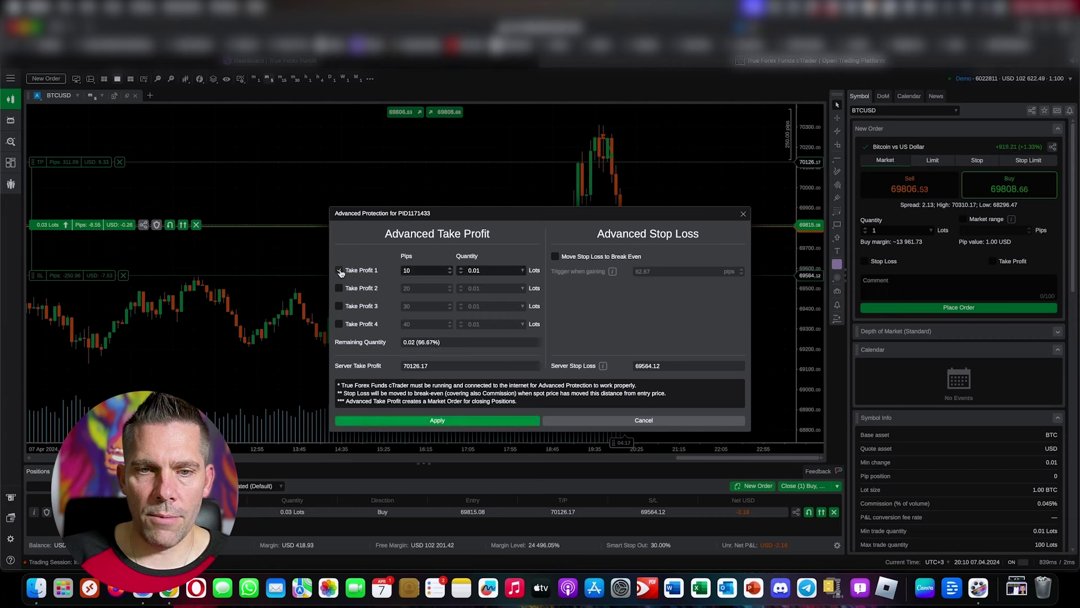
{"action": "left_click_drag", "start_coordinate": [498, 219], "coordinate": [512, 275]}
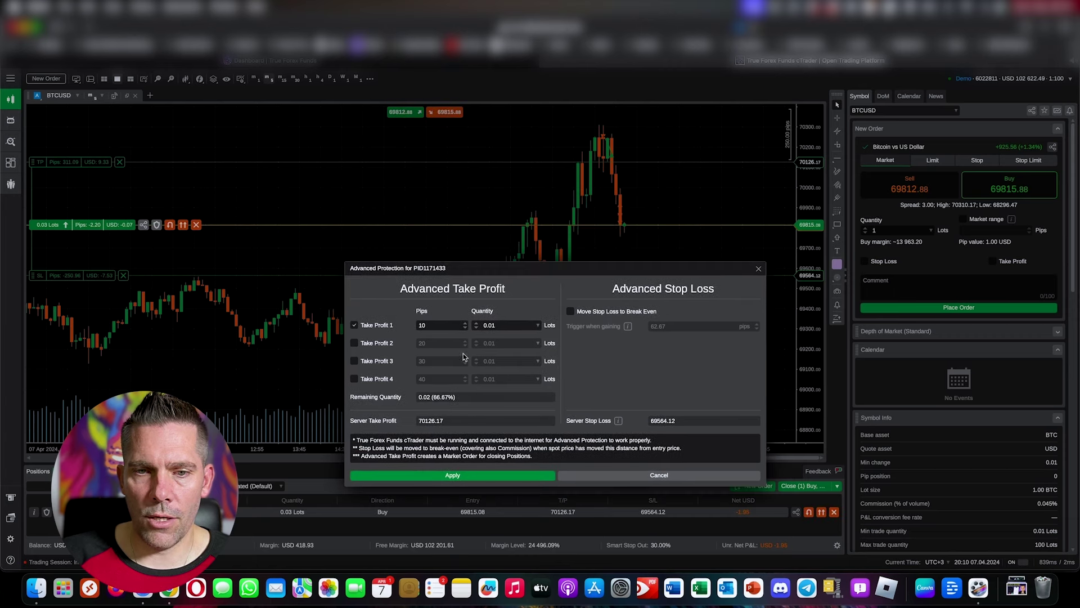
{"action": "left_click", "coordinate": [476, 323]}
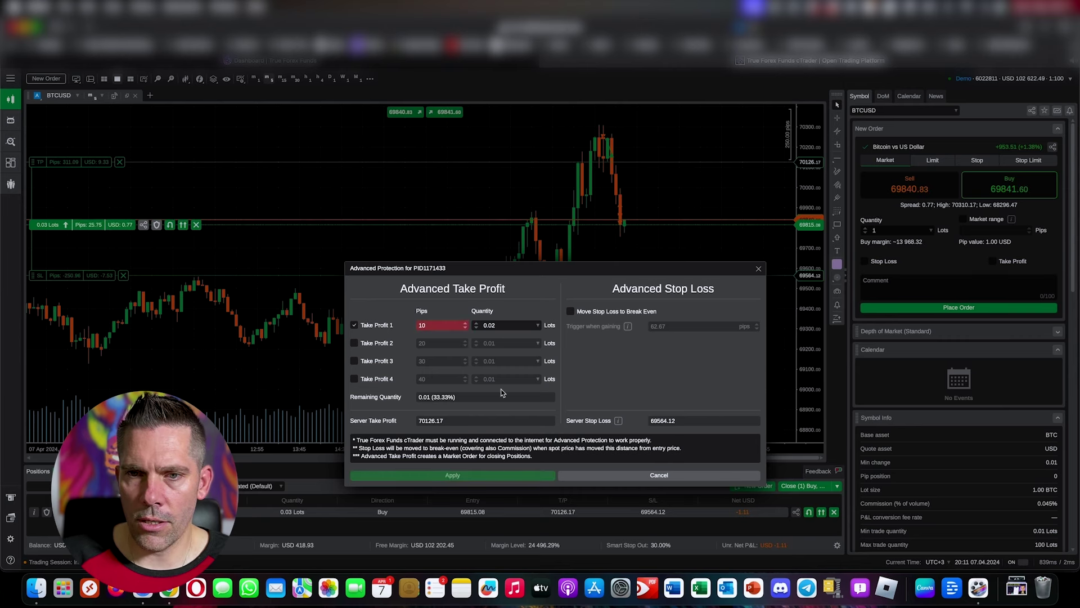
{"action": "left_click", "coordinate": [465, 323]}
{"action": "left_click", "coordinate": [465, 323]}
{"action": "left_click", "coordinate": [465, 323]}
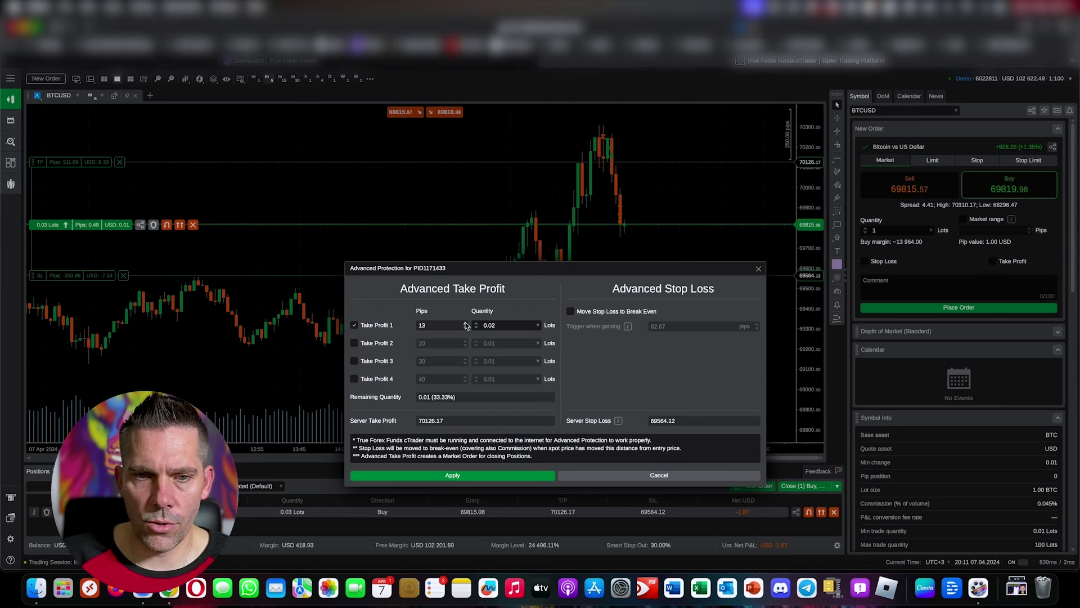
{"action": "left_click", "coordinate": [465, 323]}
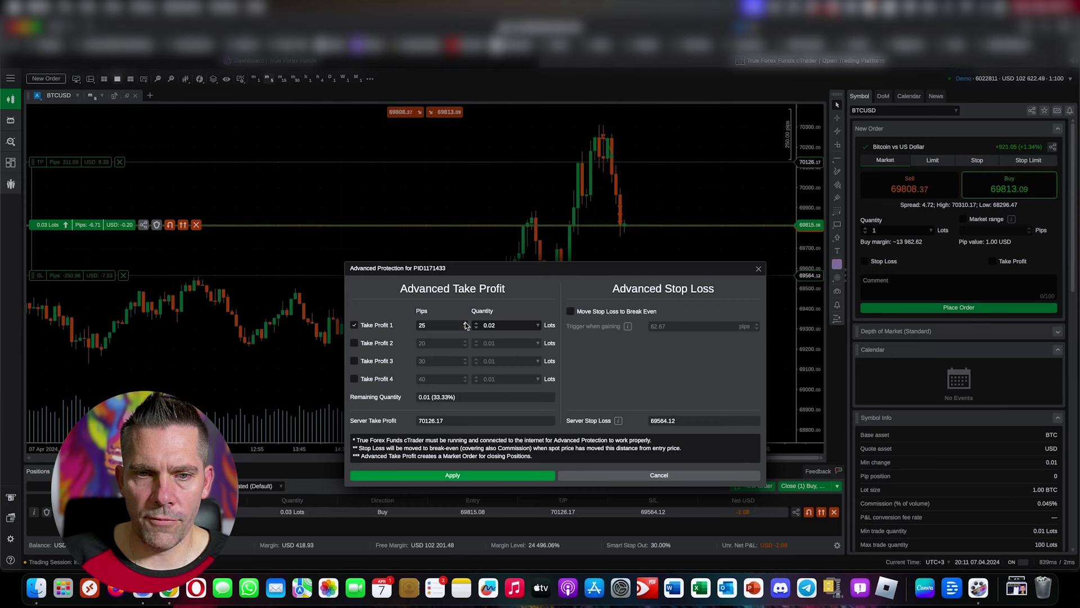
{"action": "left_click", "coordinate": [465, 323]}
{"action": "left_click", "coordinate": [465, 323]}
{"action": "left_click", "coordinate": [485, 476]}
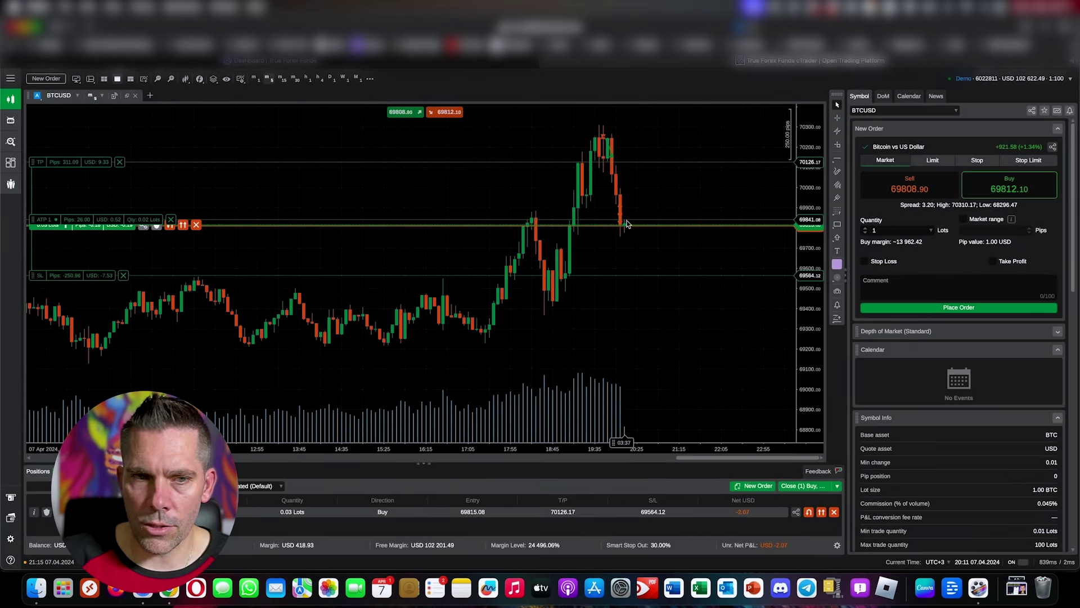
Move the advanced take profit to 83.51 pips and enable moving the stop loss to break even when gaining 62.67 pips.
{"action": "left_click_drag", "start_coordinate": [112, 220], "coordinate": [114, 210]}
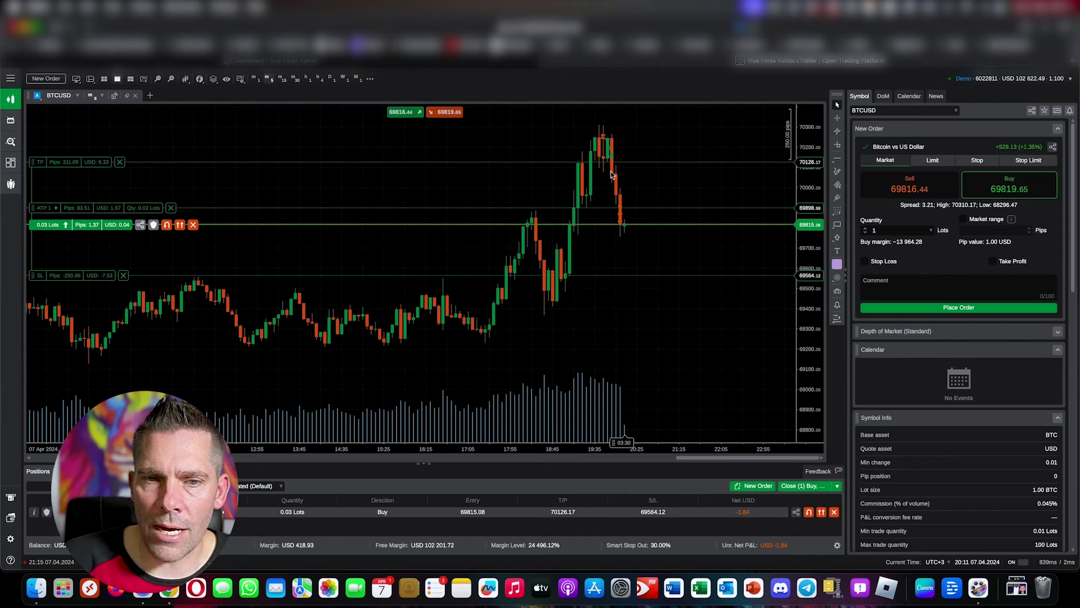
{"action": "left_click", "coordinate": [154, 224]}
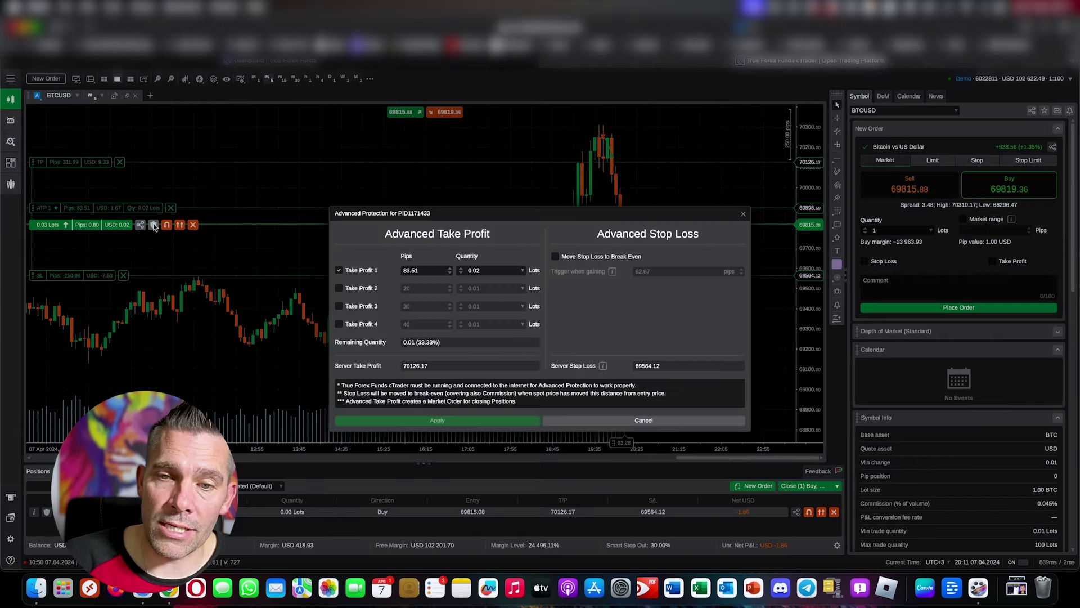
{"action": "left_click", "coordinate": [556, 258]}
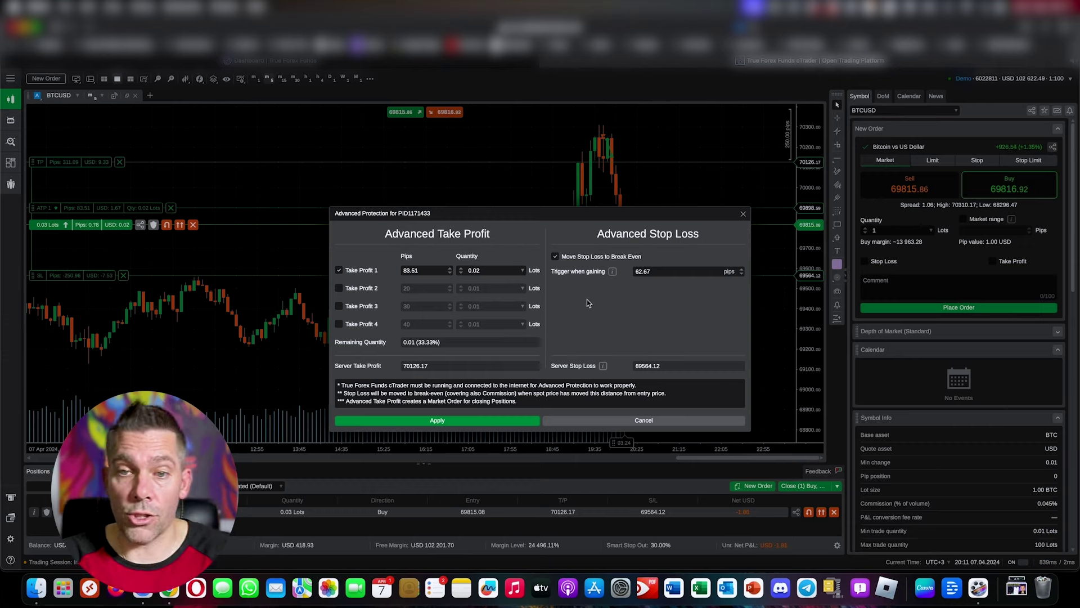
{"action": "left_click", "coordinate": [483, 420]}
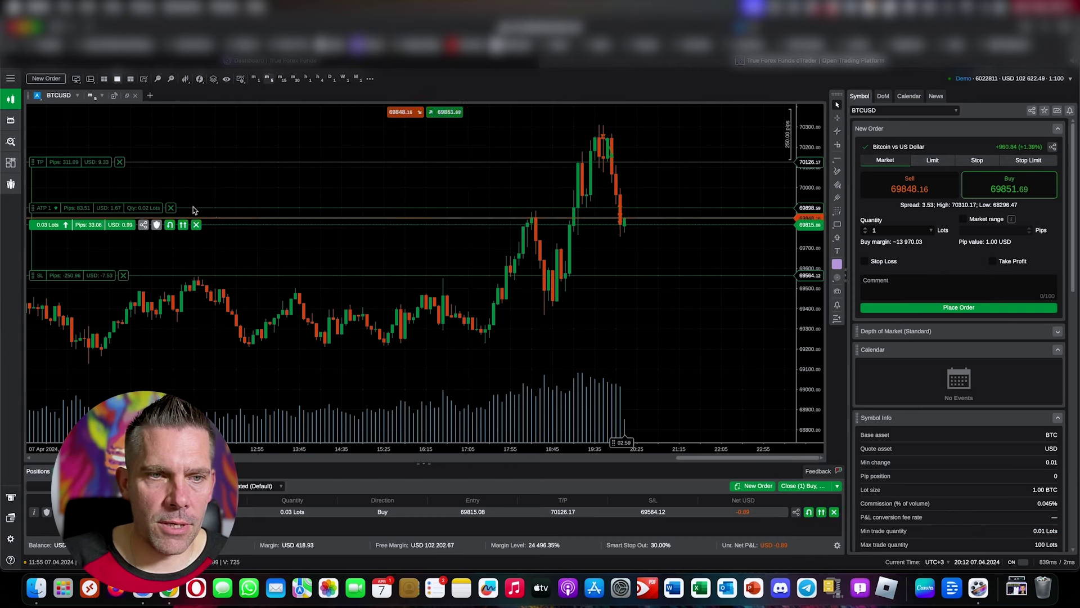
Remove the advanced take profit level and close the 0.03-lot BTCUSD position.
{"action": "left_click", "coordinate": [171, 208]}
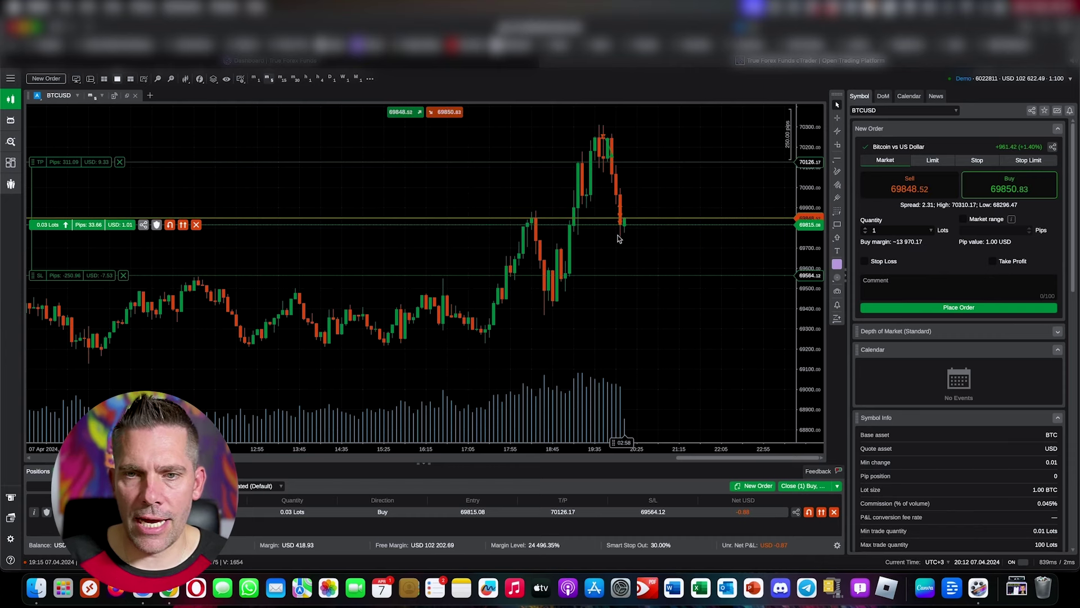
{"action": "left_click", "coordinate": [821, 513]}
Buy 0.04 lots of BTCUSD with quick trade.
{"action": "mouse_move", "coordinate": [411, 127]}
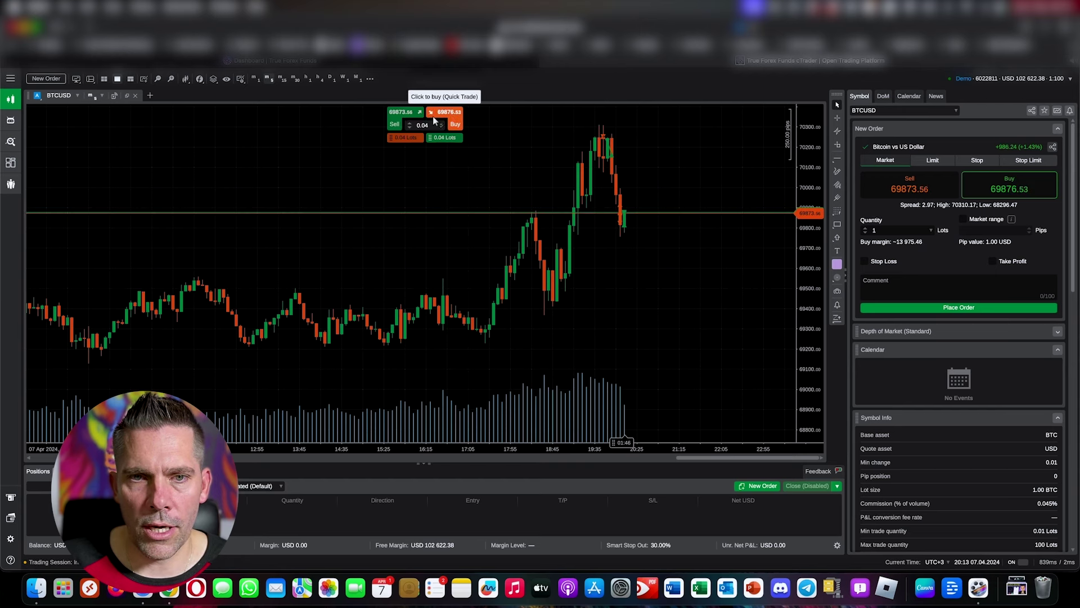
{"action": "left_click", "coordinate": [458, 118]}
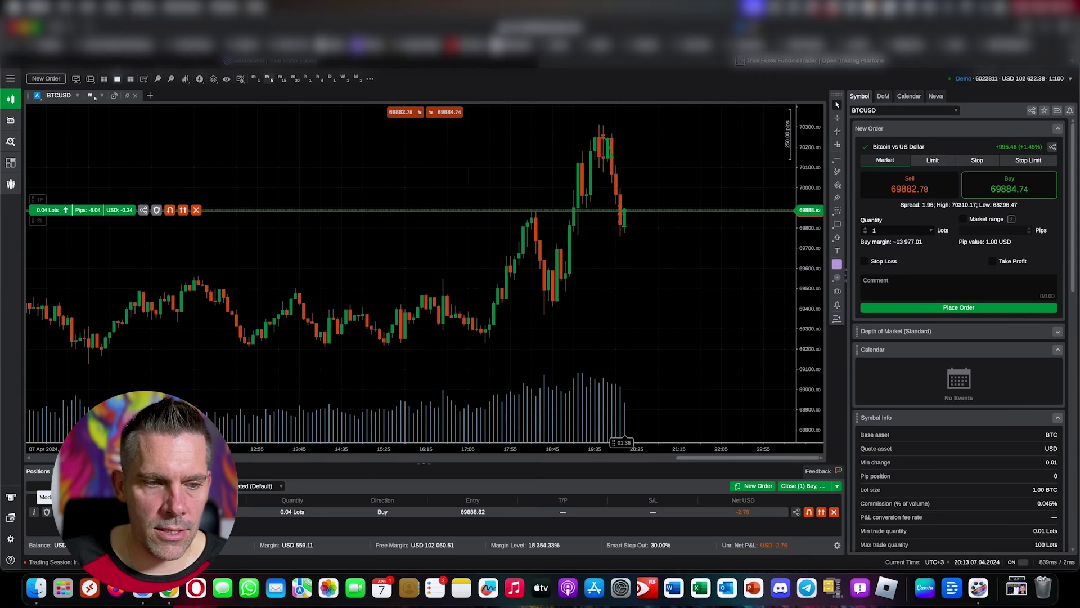
Modify the BTCUSD position to partially close 0.02 lots, and close the remaining 0.02 lots.
{"action": "double_click", "coordinate": [169, 512]}
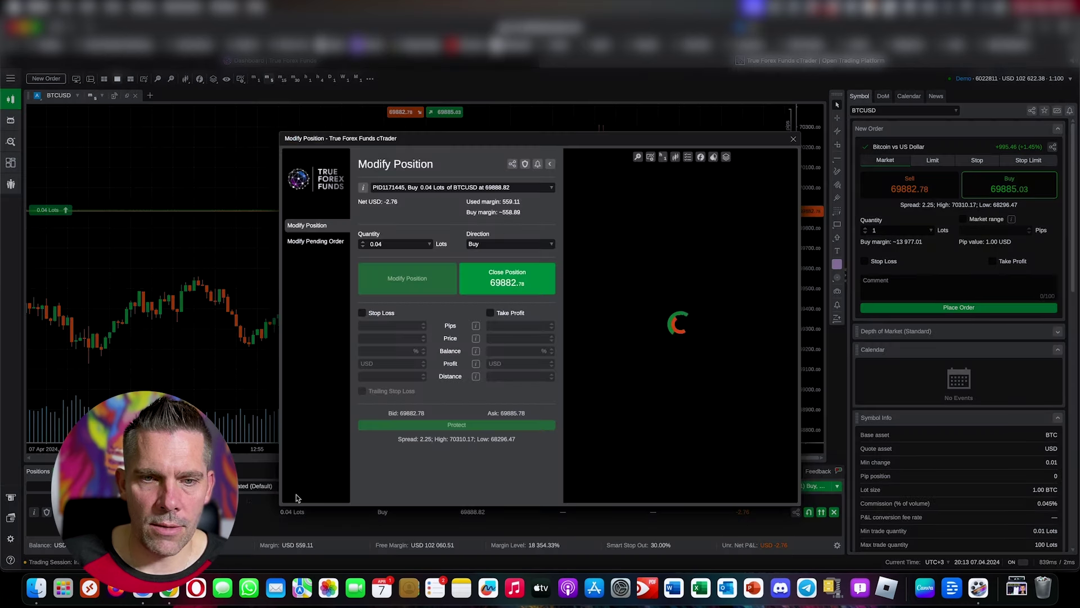
{"action": "left_click", "coordinate": [363, 246]}
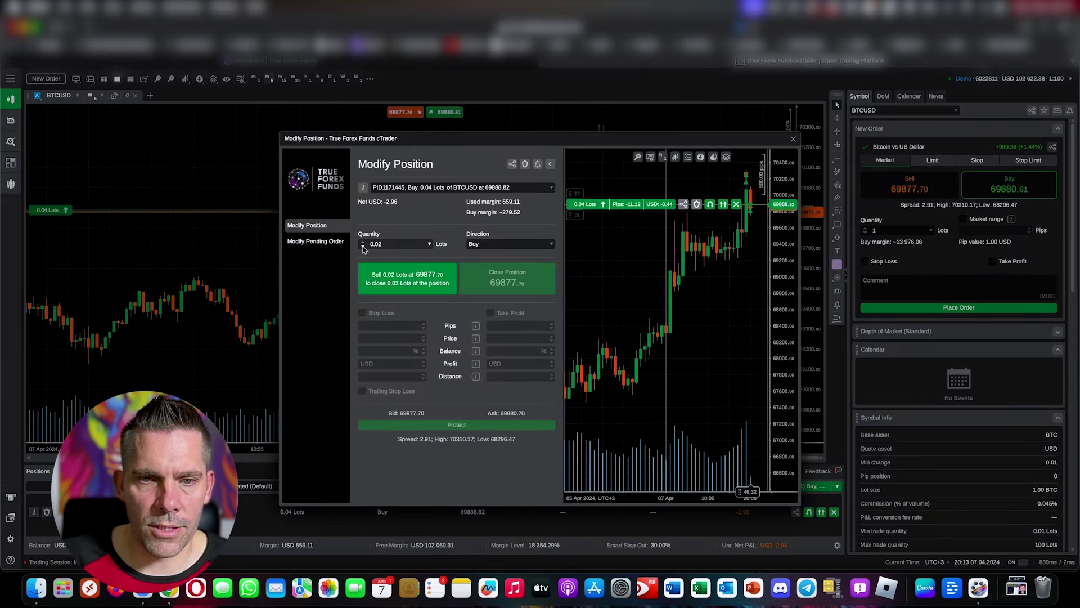
{"action": "left_click", "coordinate": [363, 247]}
{"action": "left_click", "coordinate": [428, 245]}
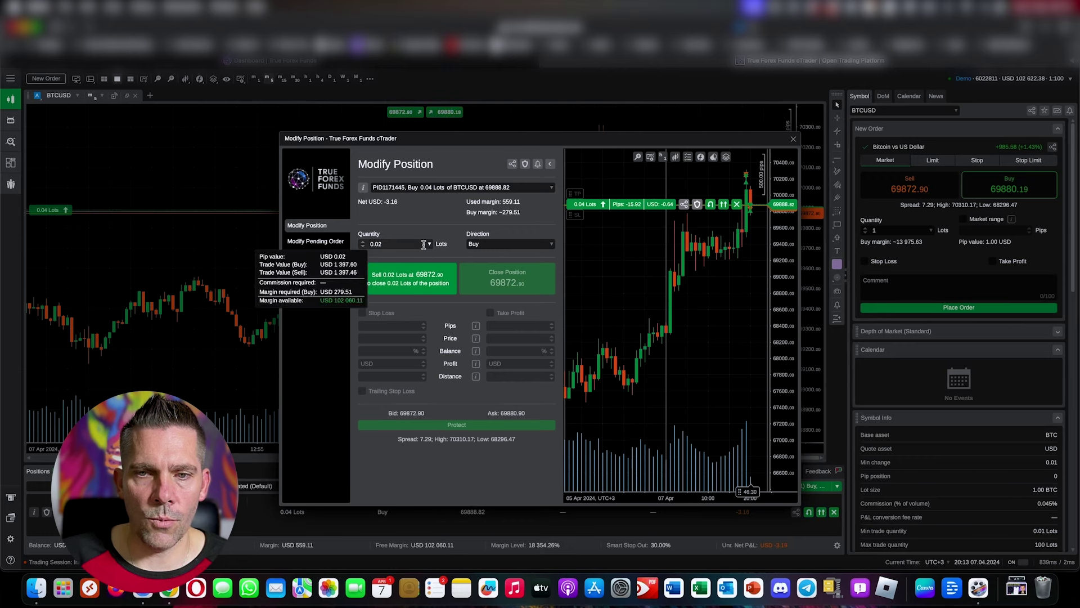
{"action": "left_click", "coordinate": [426, 248]}
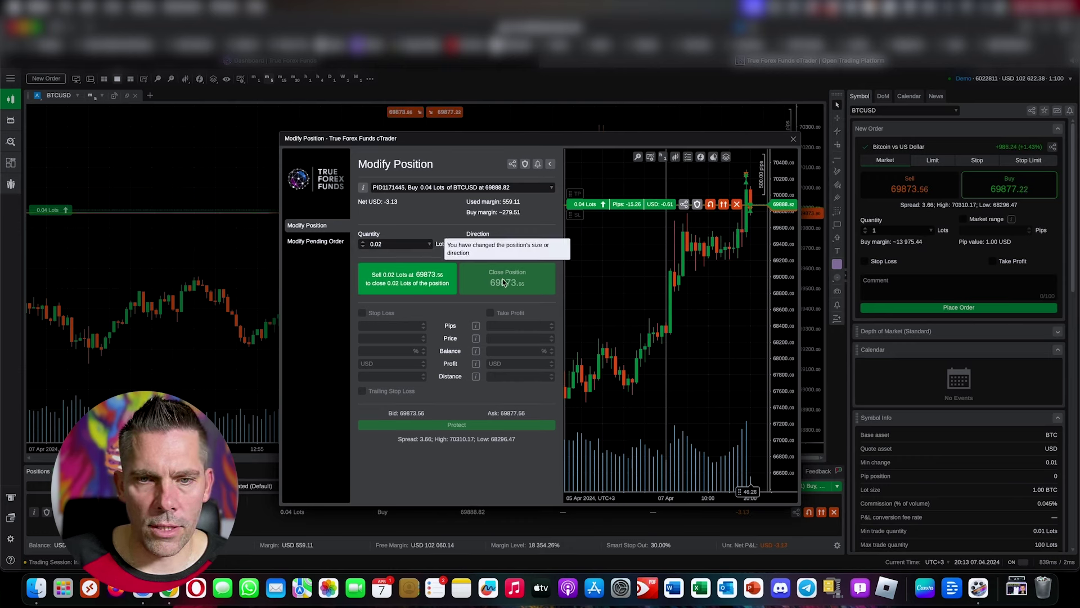
{"action": "left_click", "coordinate": [410, 280]}
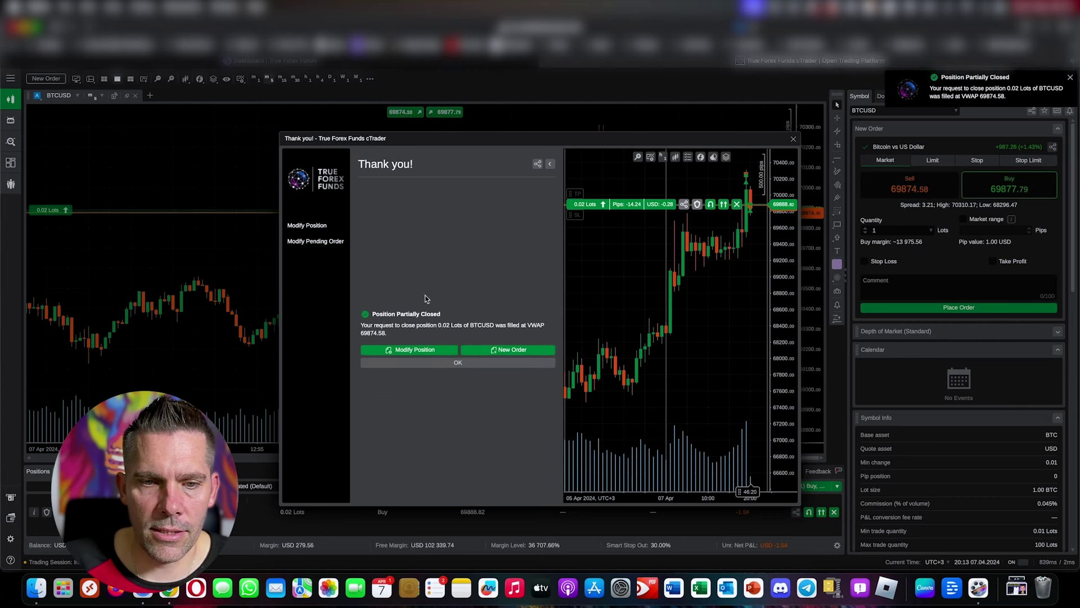
{"action": "left_click", "coordinate": [459, 362]}
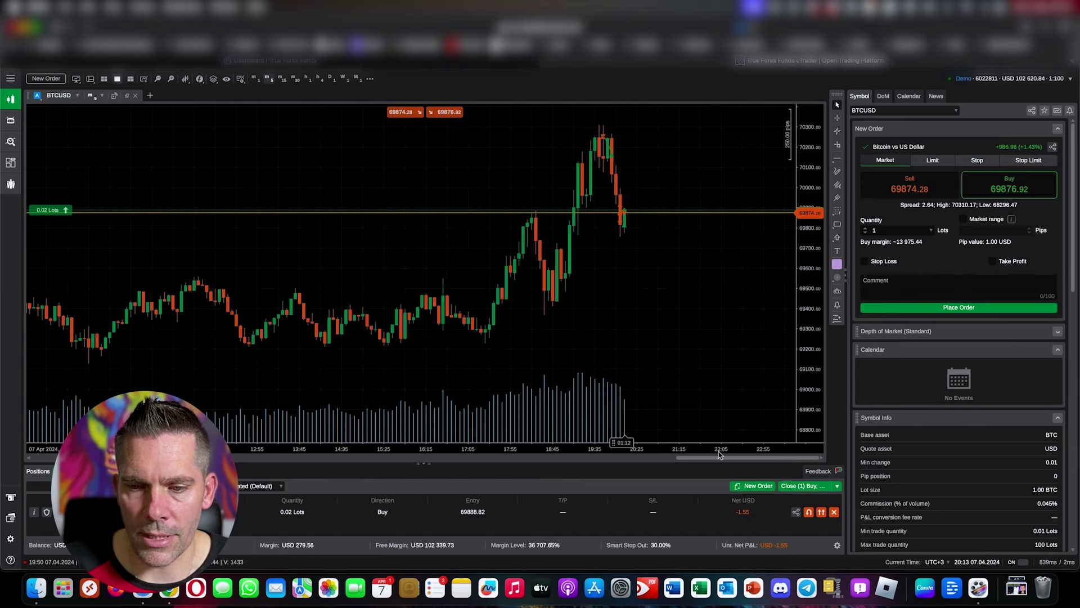
{"action": "left_click", "coordinate": [834, 512]}
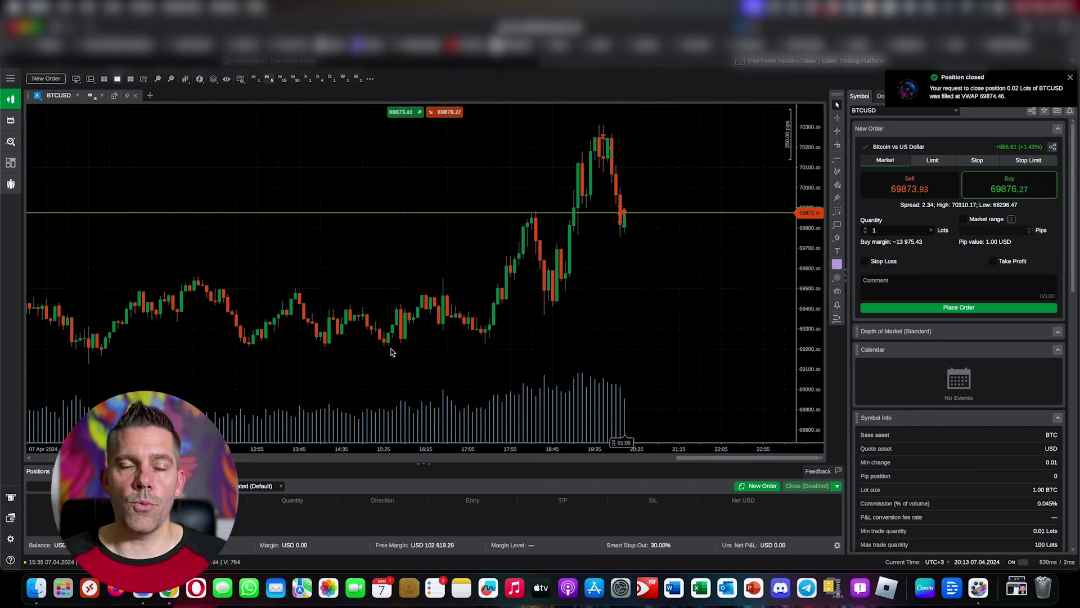
{"action": "right_click", "coordinate": [669, 163]}
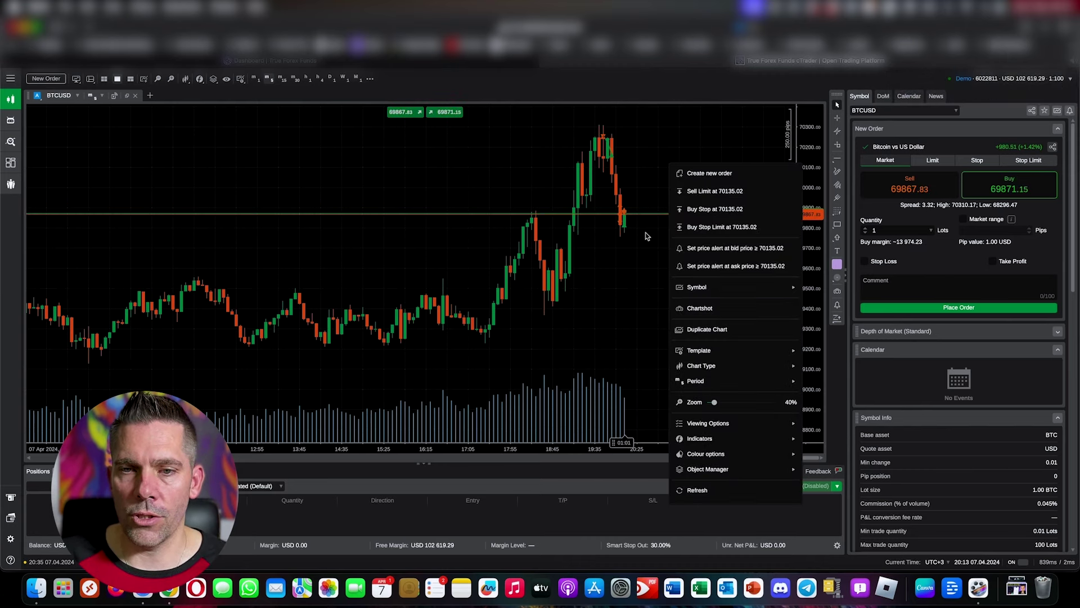
{"action": "left_click", "coordinate": [647, 230]}
{"action": "right_click", "coordinate": [672, 182]}
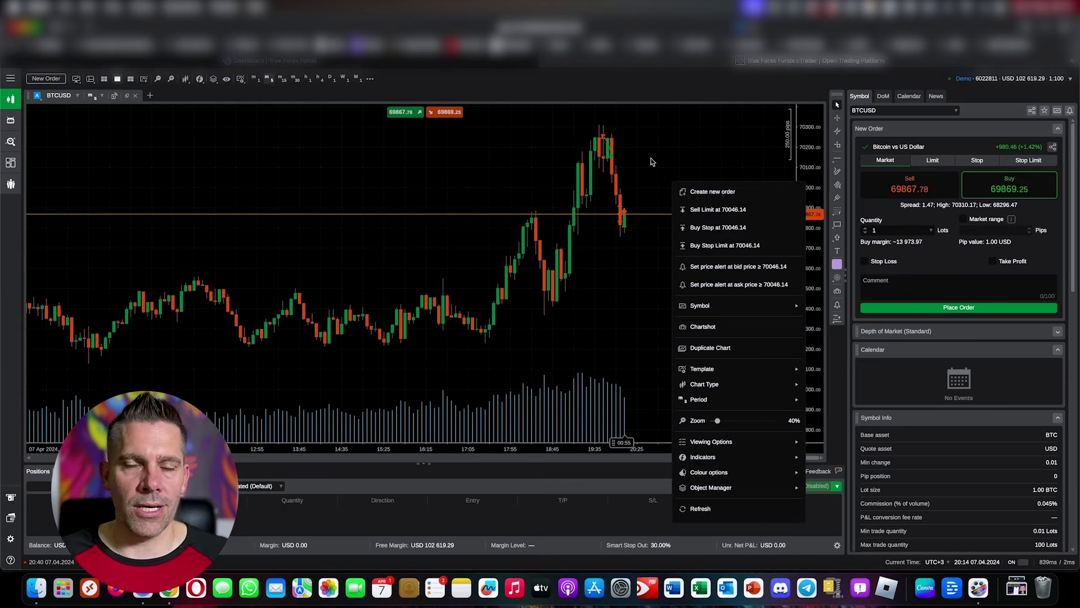
{"action": "left_click", "coordinate": [614, 304]}
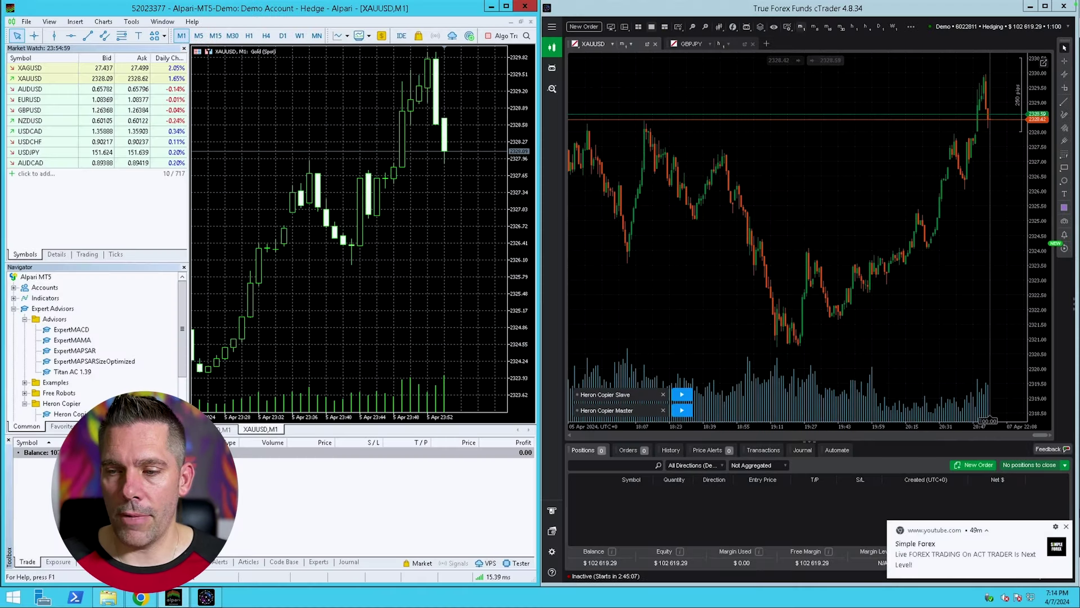
Dismiss the YouTube notification covering the cTrader desktop window.
{"action": "left_click", "coordinate": [1068, 527]}
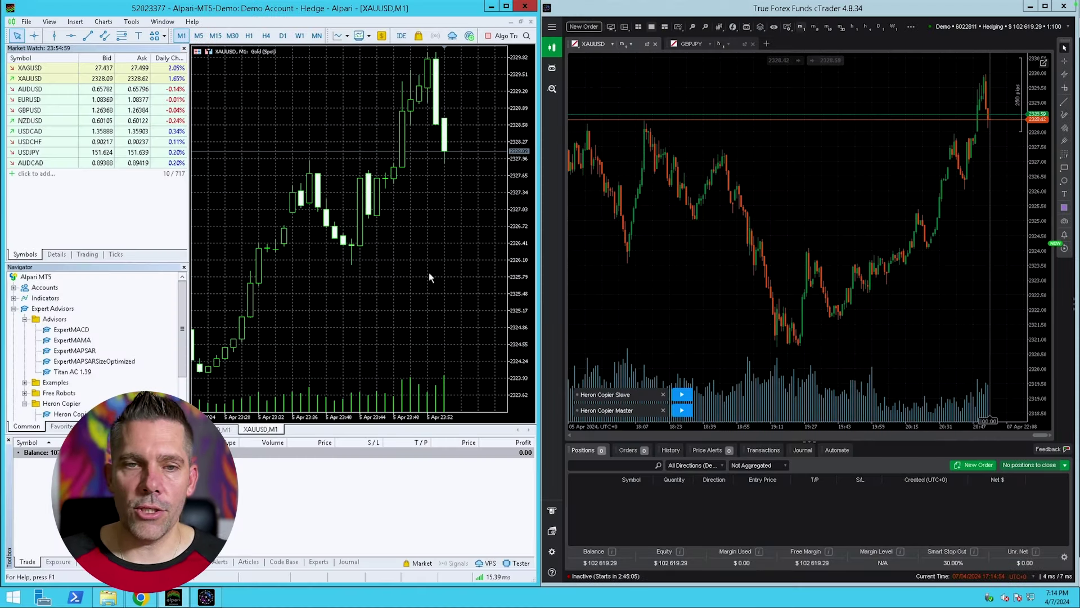